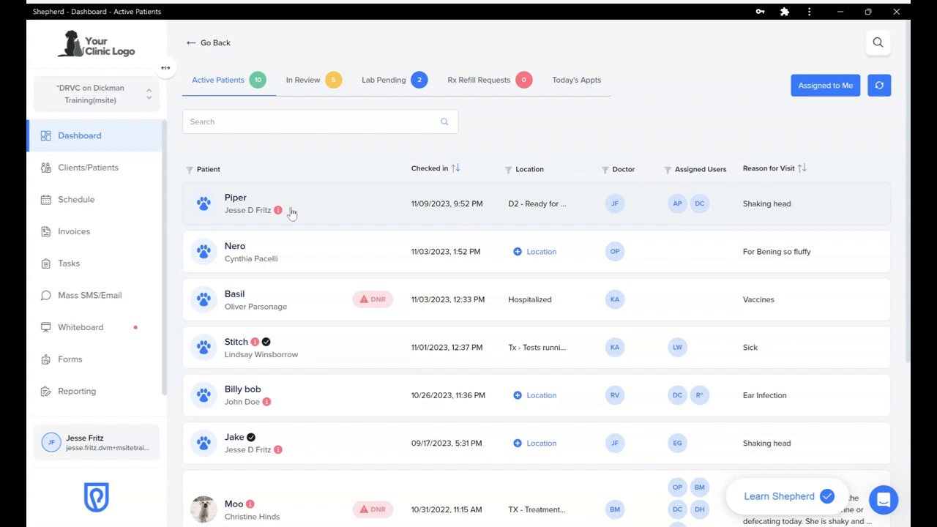
Open Piper's 'Shaking head' SOAP Summary from the Active Patients list
{"action": "mouse_move", "coordinate": [279, 212]}
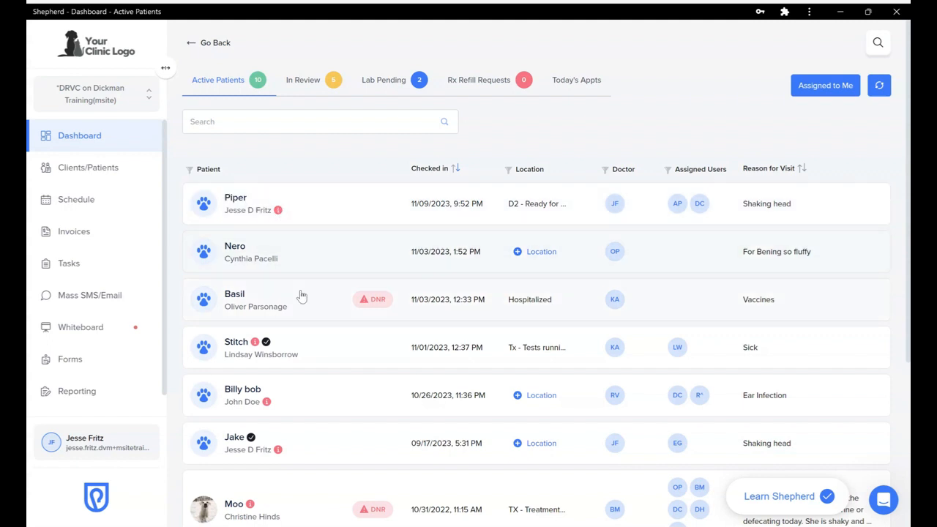
{"action": "mouse_move", "coordinate": [256, 344]}
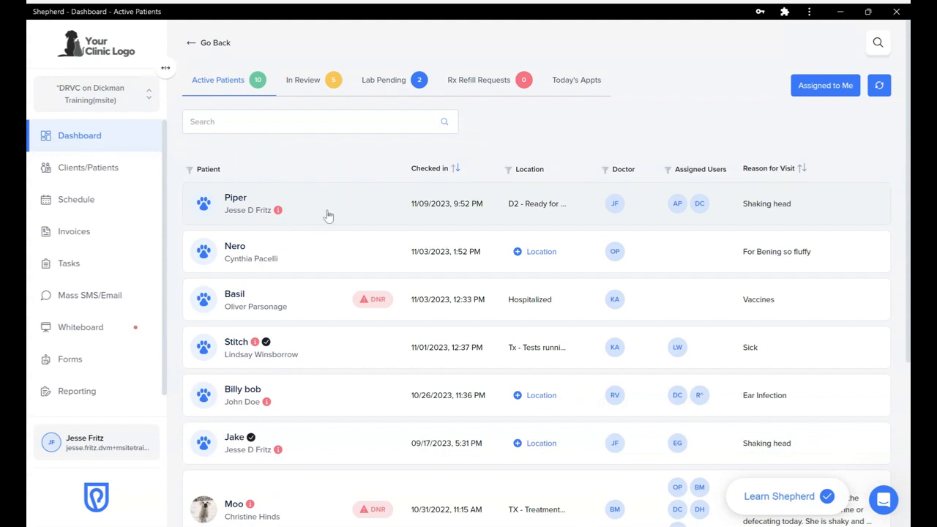
{"action": "left_click", "coordinate": [349, 201]}
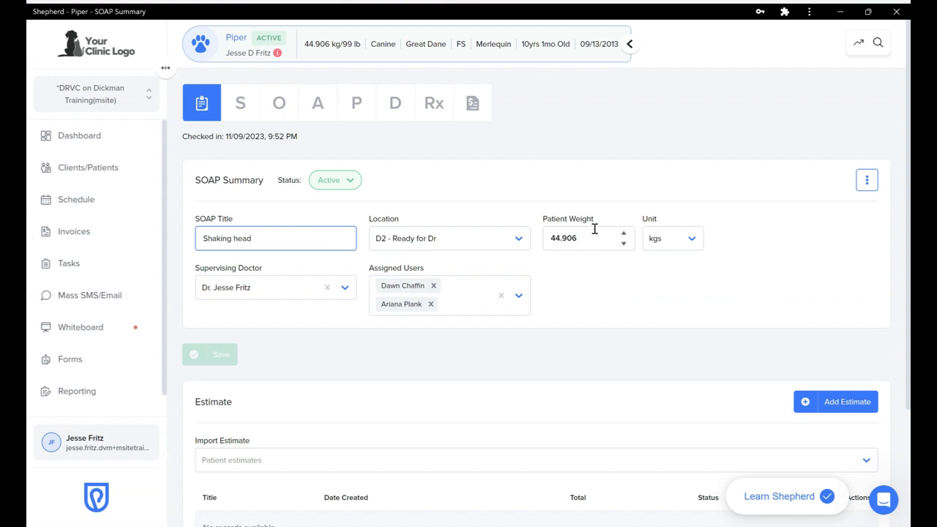
{"action": "scroll", "coordinate": [298, 318], "scroll_direction": "down", "scroll_amount": 1}
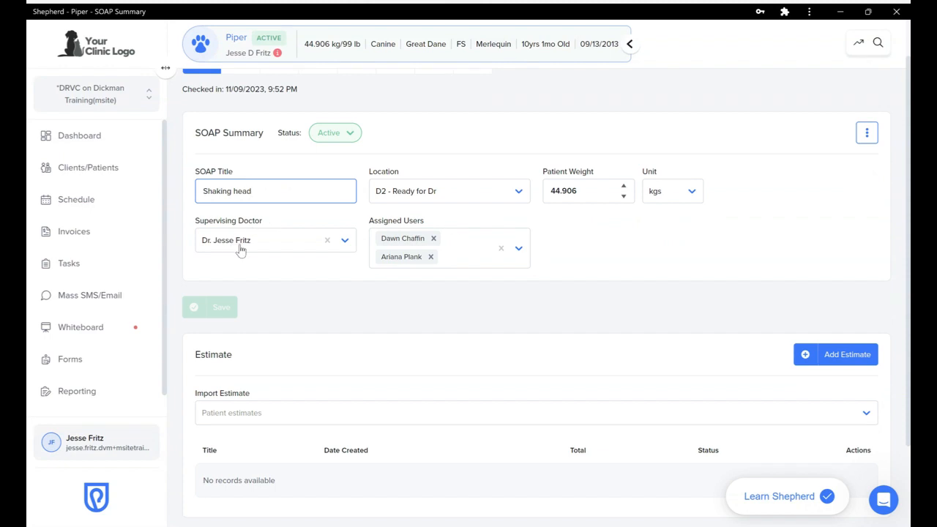
{"action": "scroll", "coordinate": [361, 306], "scroll_direction": "down", "scroll_amount": 2}
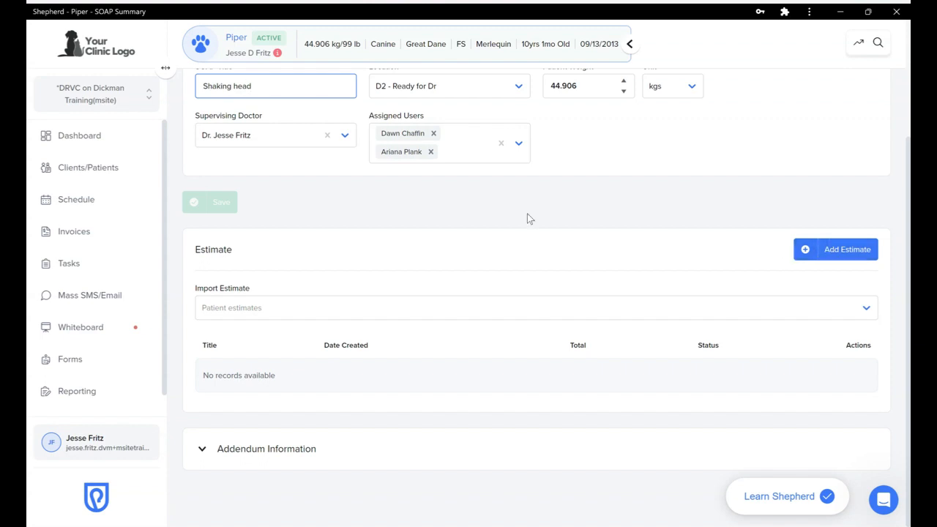
{"action": "scroll", "coordinate": [527, 214], "scroll_direction": "up", "scroll_amount": 2}
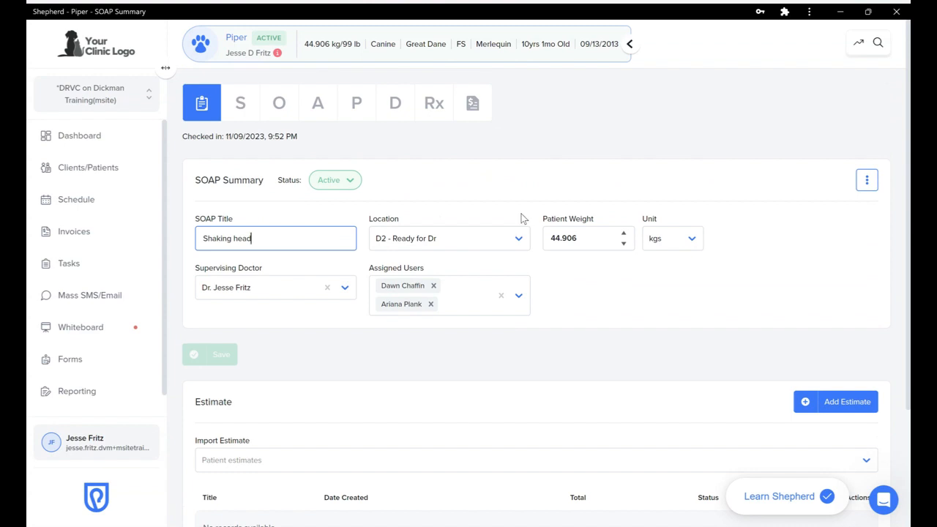
Append 'Same as last year.' to Piper's subjective History notes and save them
{"action": "left_click", "coordinate": [241, 111]}
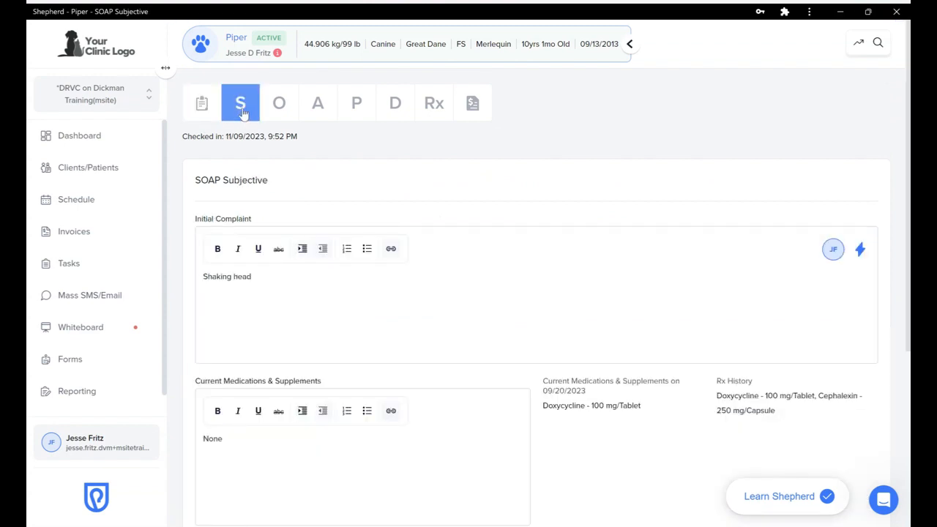
{"action": "scroll", "coordinate": [412, 212], "scroll_direction": "down", "scroll_amount": 1}
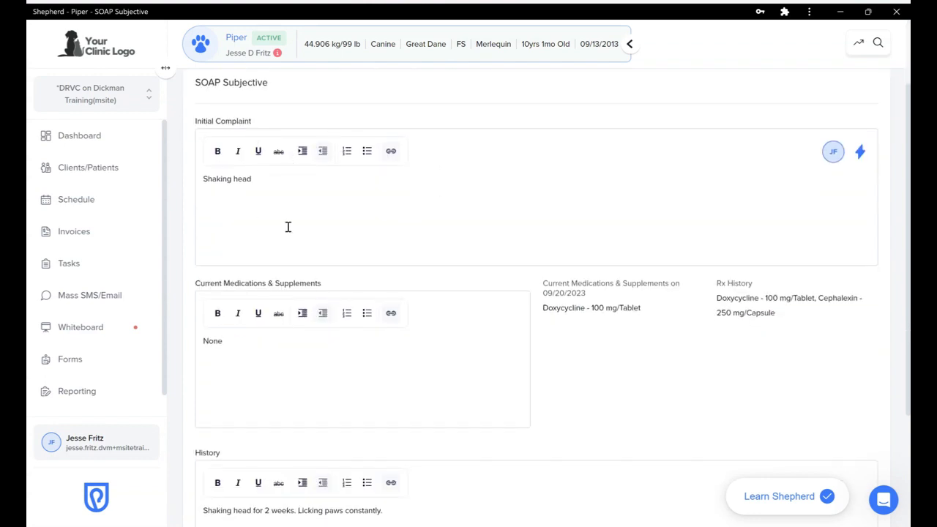
{"action": "scroll", "coordinate": [288, 227], "scroll_direction": "down", "scroll_amount": 2}
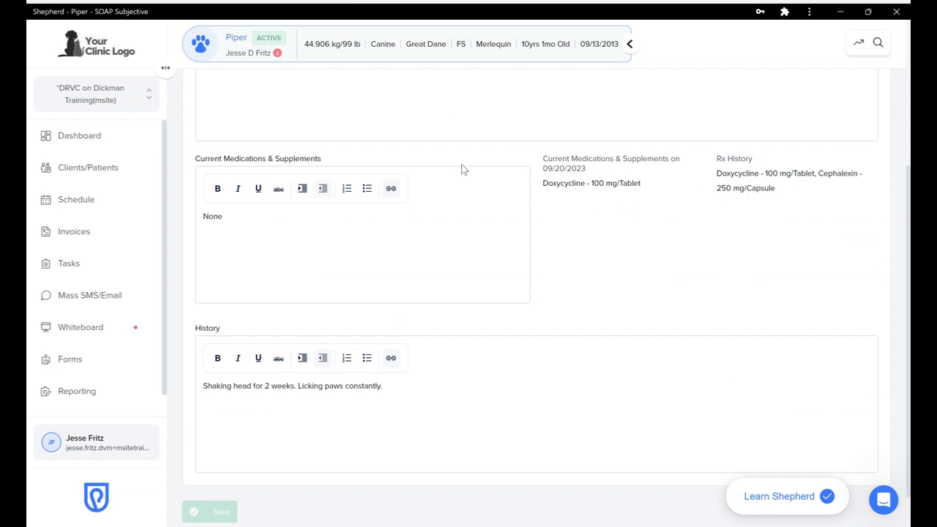
{"action": "scroll", "coordinate": [461, 213], "scroll_direction": "down", "scroll_amount": 1}
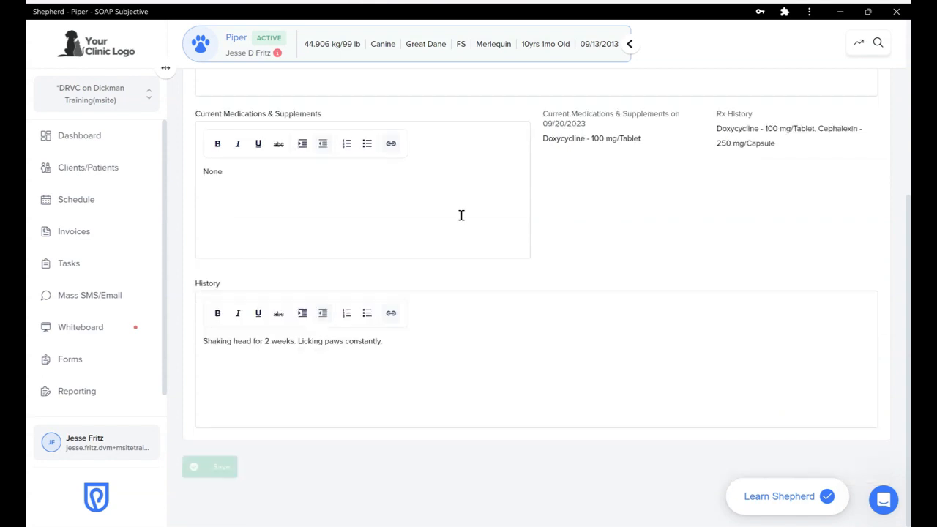
{"action": "left_click", "coordinate": [376, 375]}
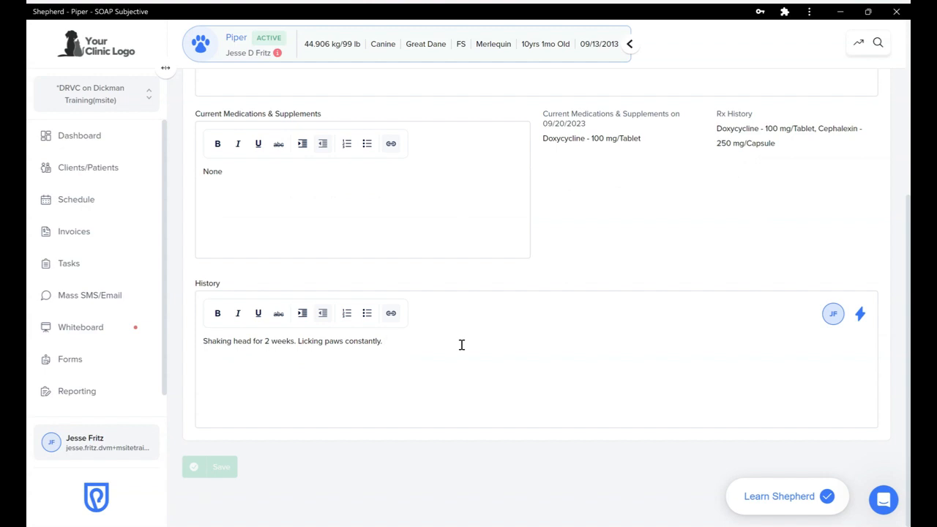
{"action": "type", "text": "Sam"}
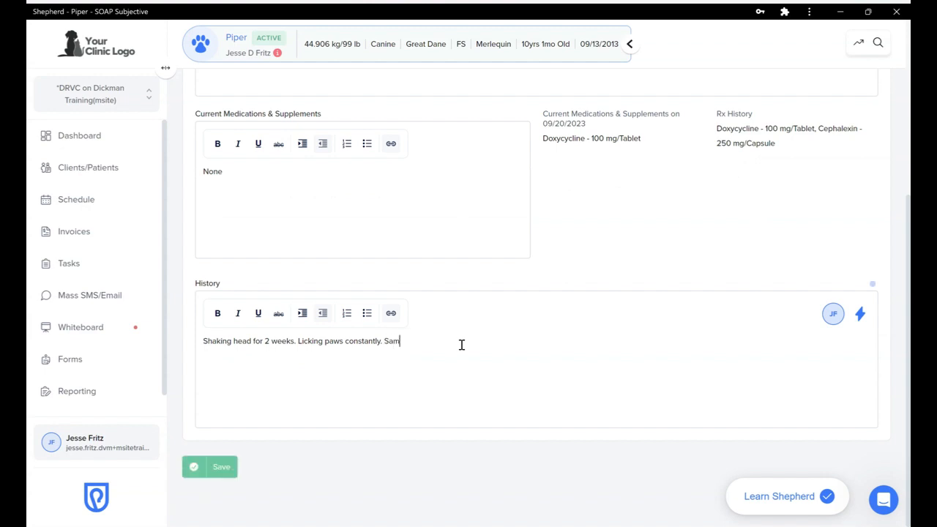
{"action": "type", "text": "e as last year."}
{"action": "left_click", "coordinate": [218, 469]}
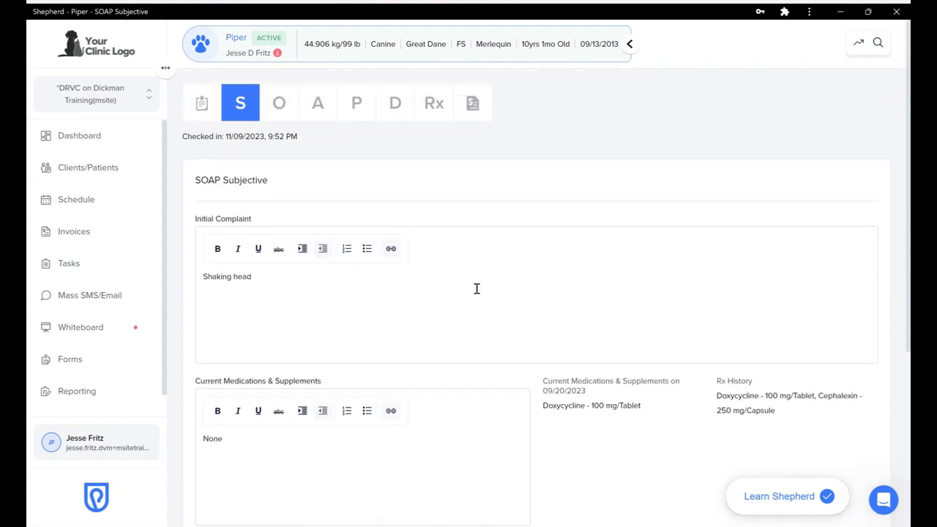
{"action": "left_click", "coordinate": [278, 105]}
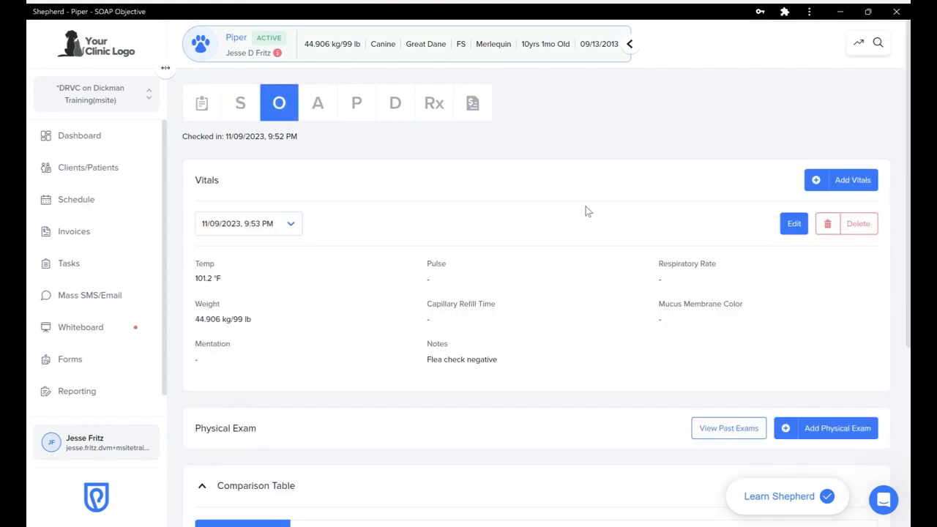
Scroll through Piper's vitals and the Physical Exam Comparison Table showing 101.2 °F and 99 lbs
{"action": "scroll", "coordinate": [586, 211], "scroll_direction": "down", "scroll_amount": 1}
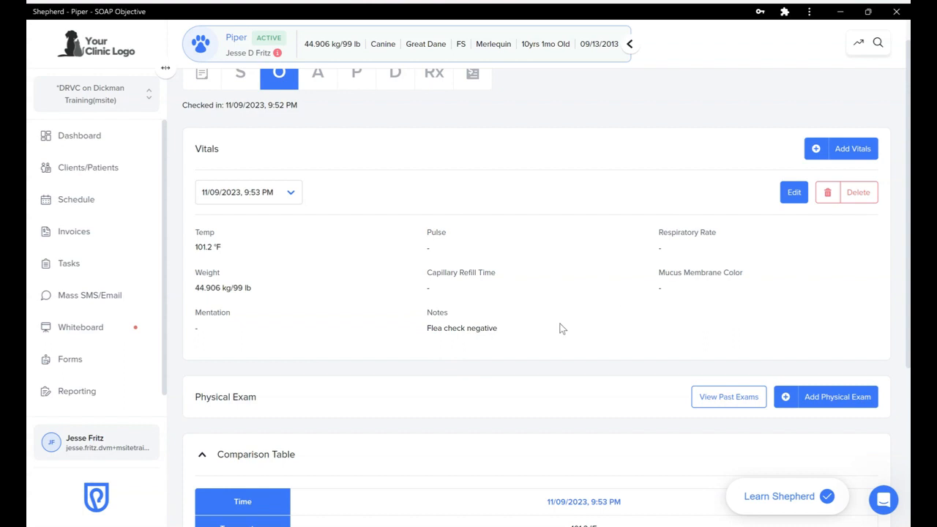
{"action": "scroll", "coordinate": [560, 328], "scroll_direction": "down", "scroll_amount": 3}
{"action": "scroll", "coordinate": [560, 328], "scroll_direction": "up", "scroll_amount": 4}
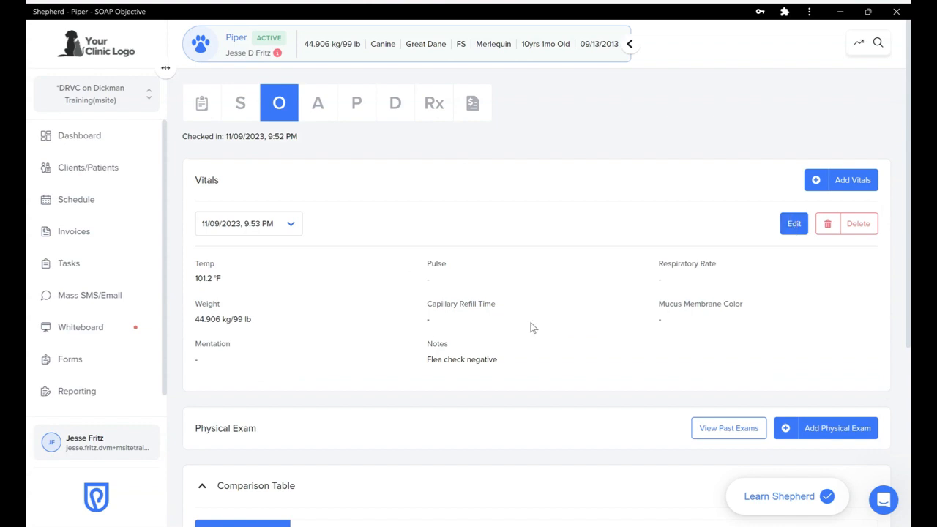
{"action": "scroll", "coordinate": [532, 327], "scroll_direction": "down", "scroll_amount": 1}
{"action": "scroll", "coordinate": [532, 328], "scroll_direction": "down", "scroll_amount": 3}
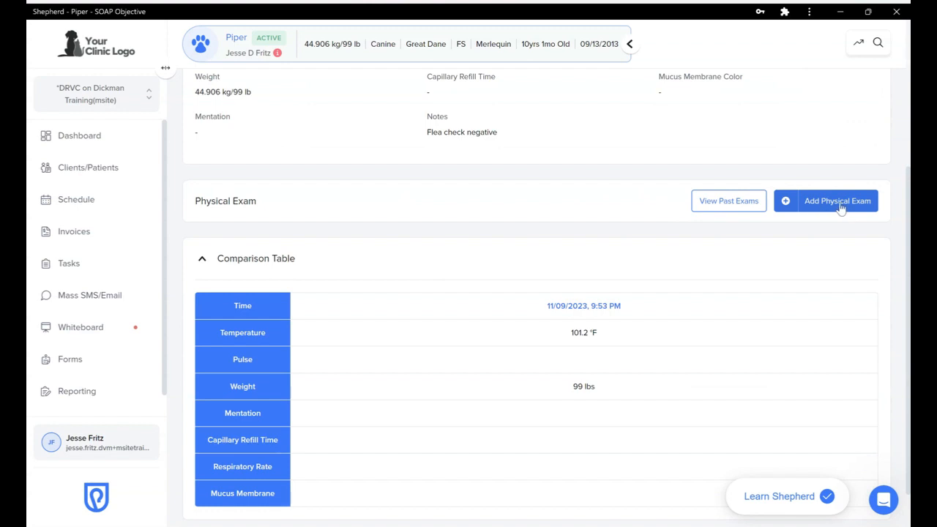
{"action": "left_click", "coordinate": [724, 205]}
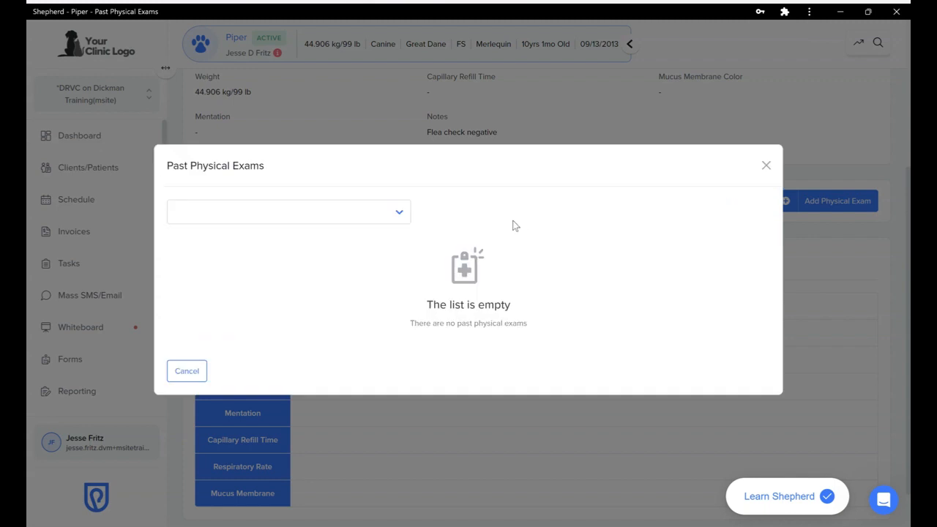
{"action": "left_click", "coordinate": [402, 219]}
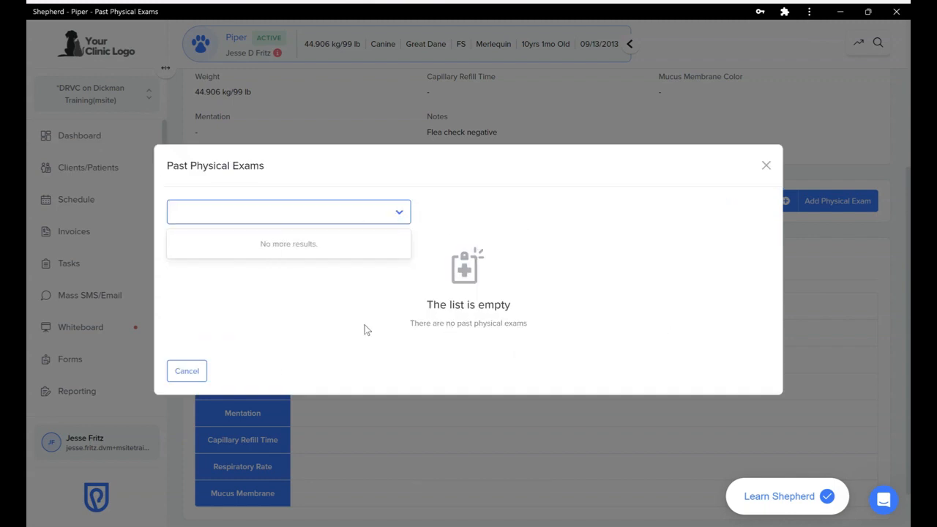
{"action": "left_click", "coordinate": [186, 371]}
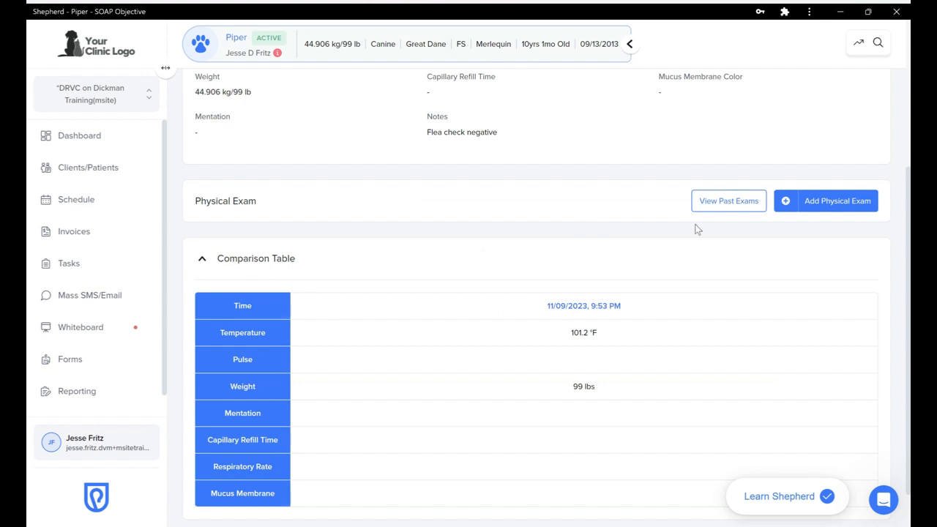
{"action": "left_click", "coordinate": [813, 203]}
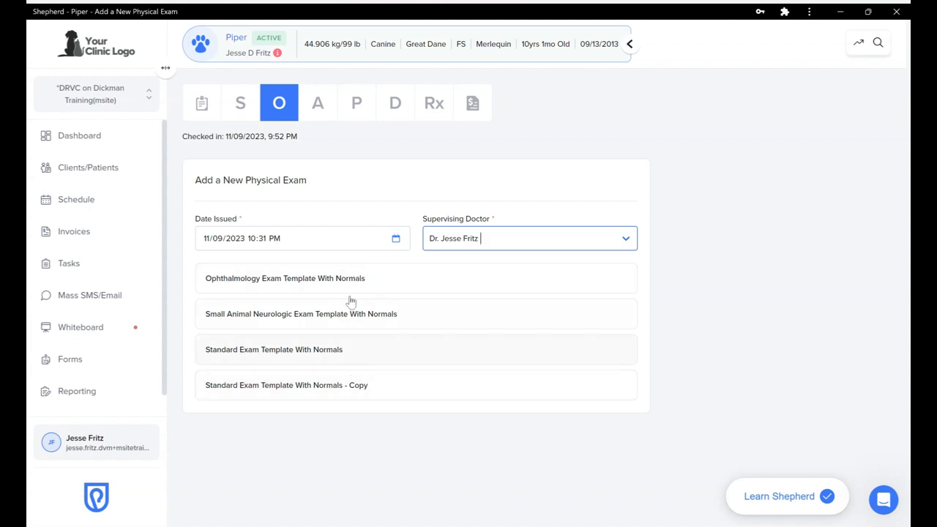
Start the new physical exam from the 'Standard Exam Template With Normals' template
{"action": "left_click", "coordinate": [341, 352]}
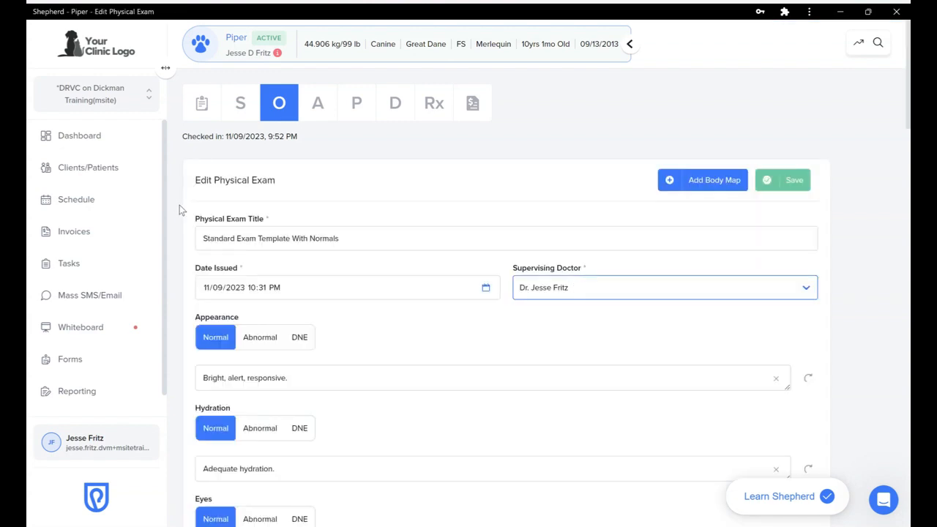
Mark Ears Abnormal and replace the finding with 'Brown debris, mod. redness'
{"action": "scroll", "coordinate": [180, 206], "scroll_direction": "down", "scroll_amount": 1}
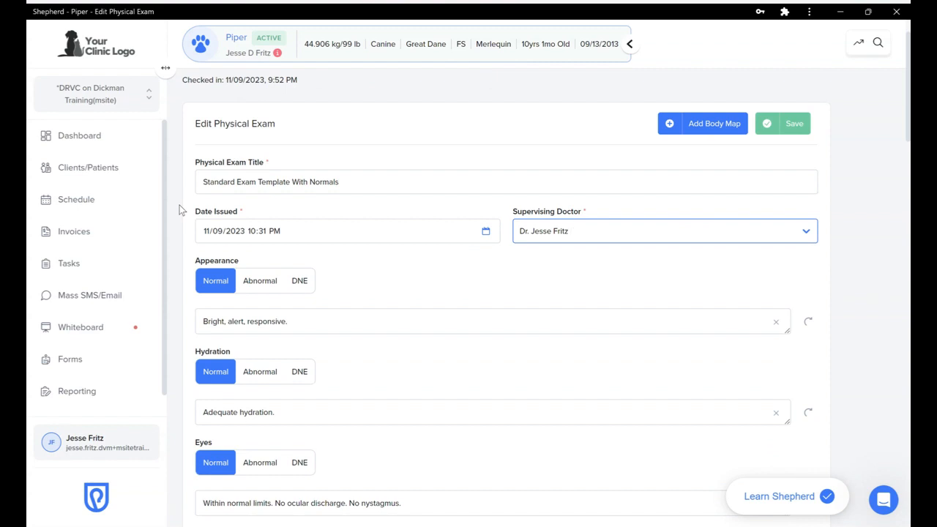
{"action": "scroll", "coordinate": [182, 210], "scroll_direction": "down", "scroll_amount": 1}
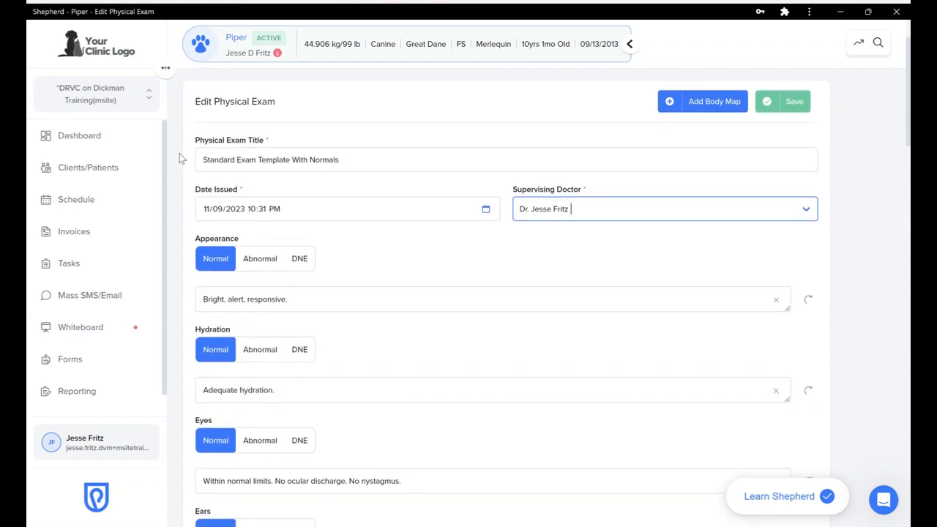
{"action": "scroll", "coordinate": [182, 161], "scroll_direction": "down", "scroll_amount": 1}
{"action": "scroll", "coordinate": [183, 161], "scroll_direction": "down", "scroll_amount": 2}
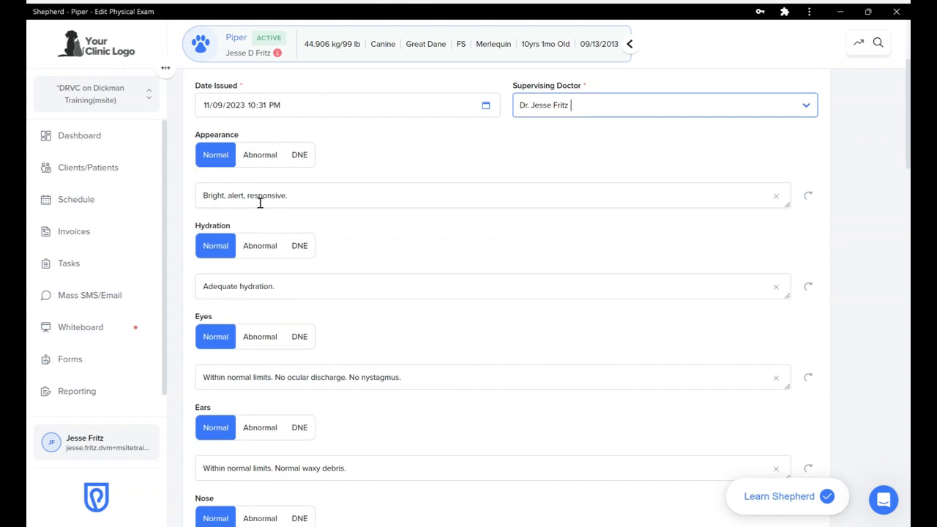
{"action": "scroll", "coordinate": [177, 202], "scroll_direction": "down", "scroll_amount": 2}
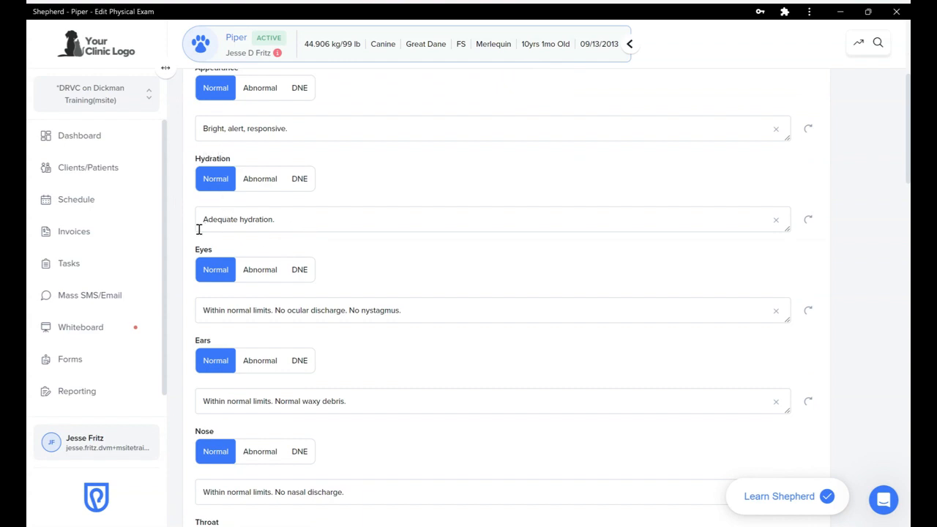
{"action": "scroll", "coordinate": [192, 249], "scroll_direction": "down", "scroll_amount": 2}
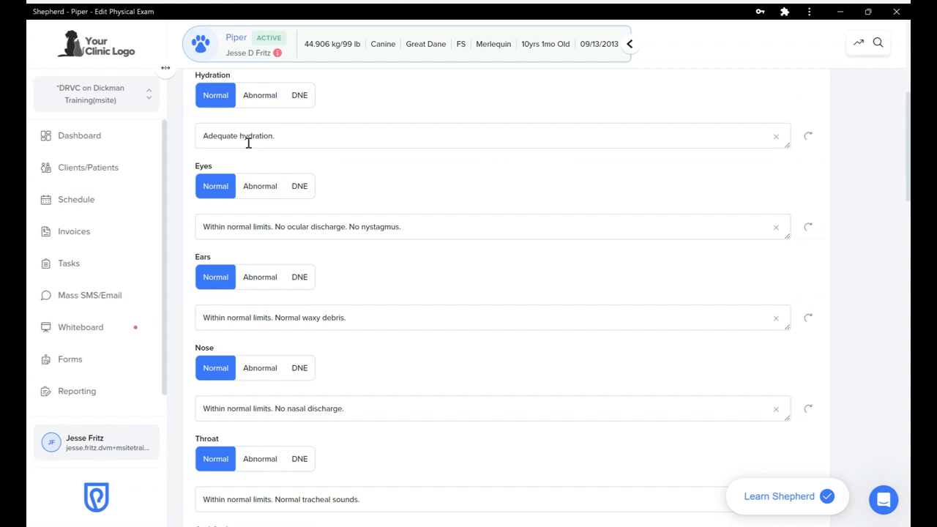
{"action": "scroll", "coordinate": [185, 192], "scroll_direction": "down", "scroll_amount": 1}
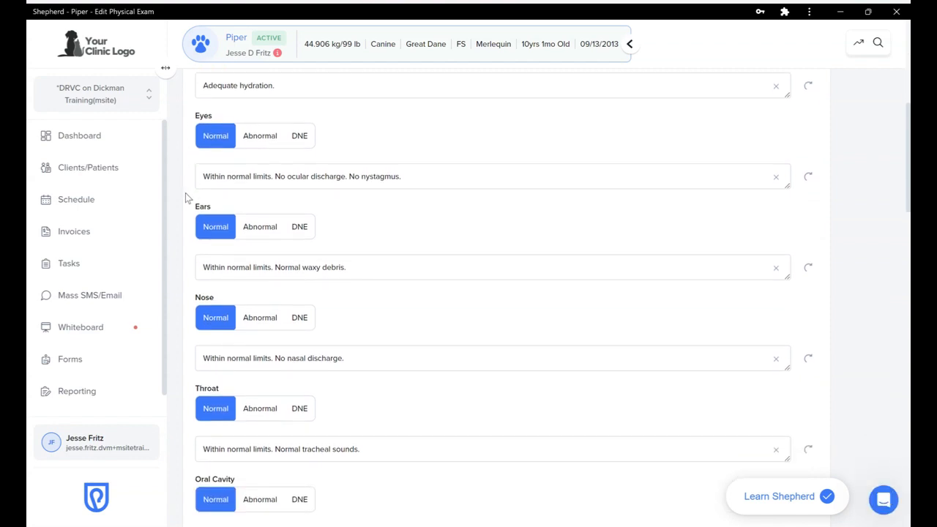
{"action": "scroll", "coordinate": [185, 192], "scroll_direction": "down", "scroll_amount": 1}
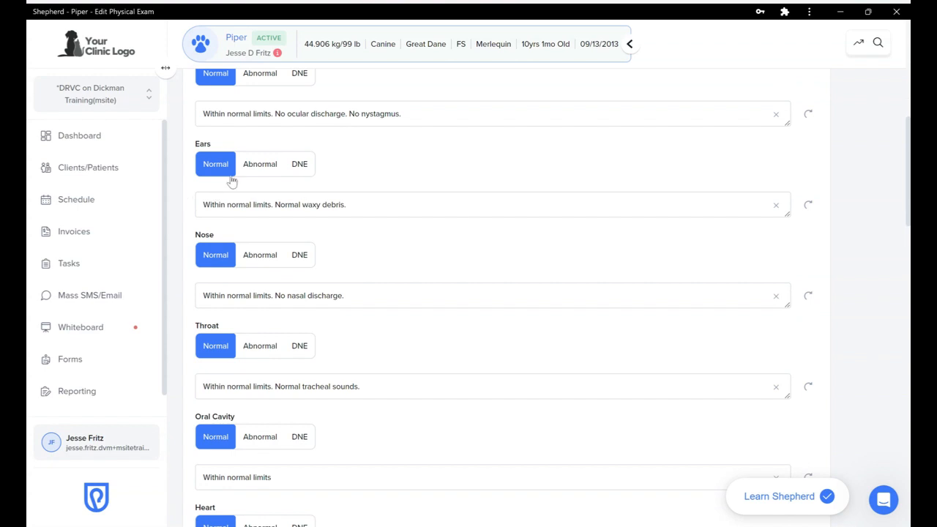
{"action": "left_click", "coordinate": [260, 170]}
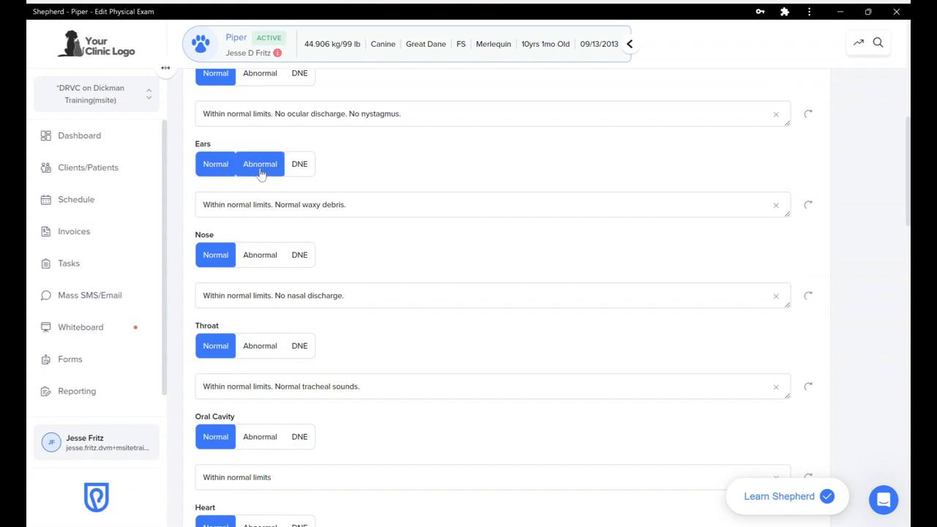
{"action": "left_click", "coordinate": [359, 206]}
{"action": "key", "text": "ctrl+a"}
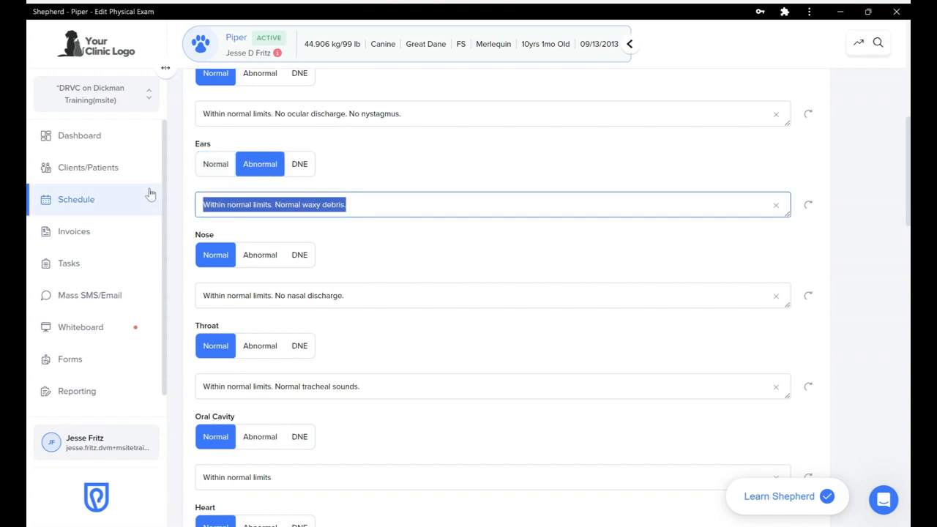
{"action": "type", "text": "Brown de"}
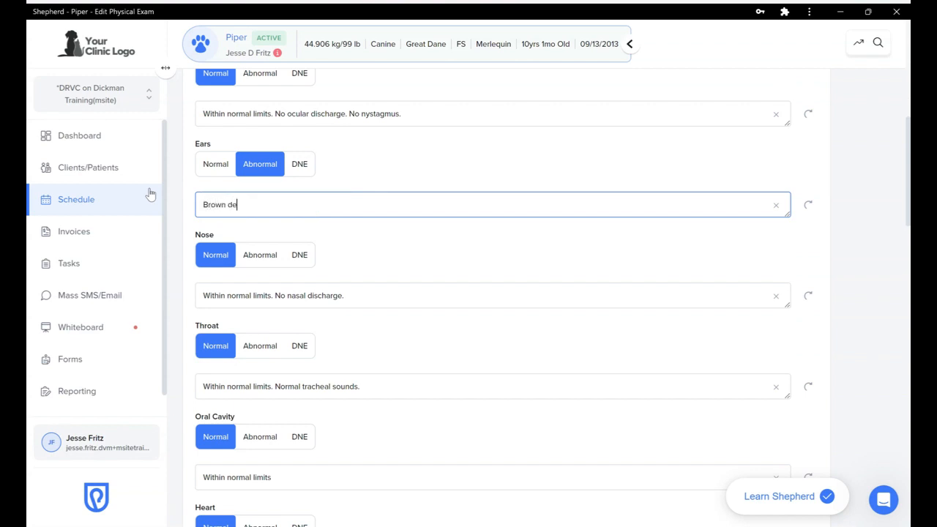
{"action": "type", "text": "bris, r"}
{"action": "type", "text": "od"}
{"action": "type", "text": ". d"}
{"action": "key", "text": "BackSpace"}
{"action": "type", "text": "redness"}
Mark Oral Cavity Abnormal with the finding 'Mod. dental disease'
{"action": "scroll", "coordinate": [180, 247], "scroll_direction": "down", "scroll_amount": 2}
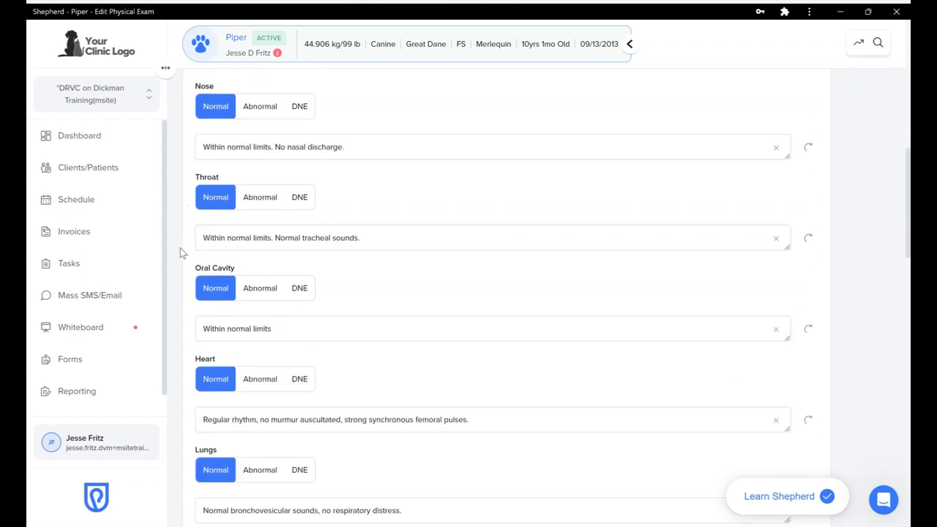
{"action": "scroll", "coordinate": [180, 247], "scroll_direction": "down", "scroll_amount": 1}
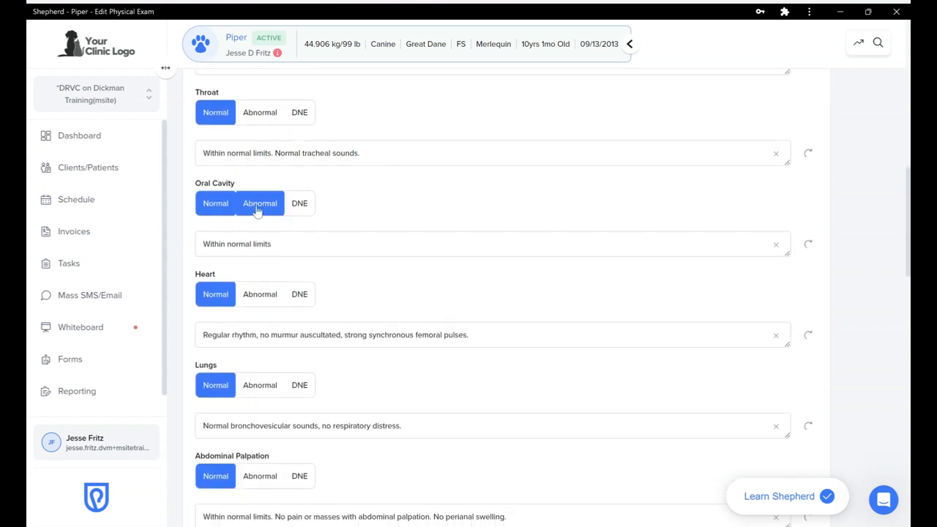
{"action": "left_click", "coordinate": [257, 210]}
{"action": "left_click", "coordinate": [291, 246]}
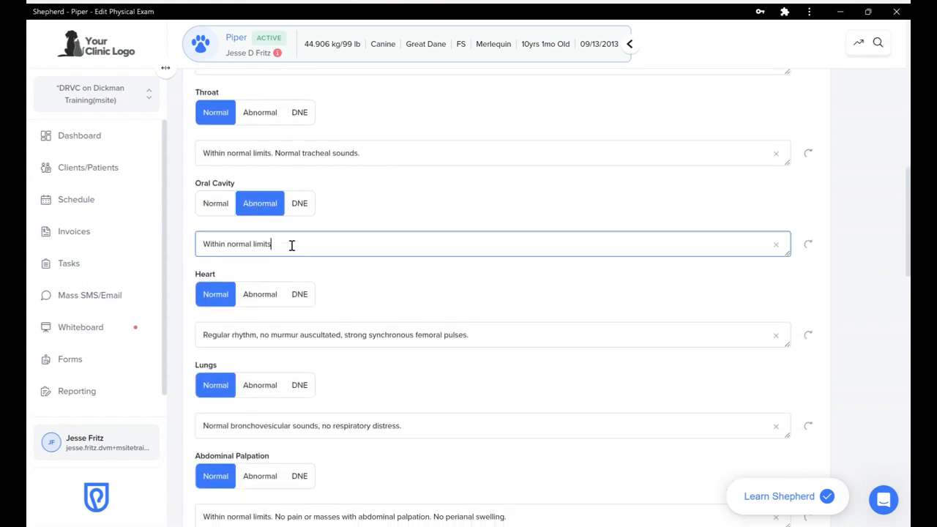
{"action": "left_click_drag", "start_coordinate": [291, 244], "coordinate": [203, 241]}
{"action": "type", "text": "Mod. dental disease"}
Mark Skin Abnormal with the finding 'Mild pododermatitis all 4 paws'
{"action": "scroll", "coordinate": [180, 294], "scroll_direction": "down", "scroll_amount": 3}
{"action": "scroll", "coordinate": [181, 294], "scroll_direction": "down", "scroll_amount": 1}
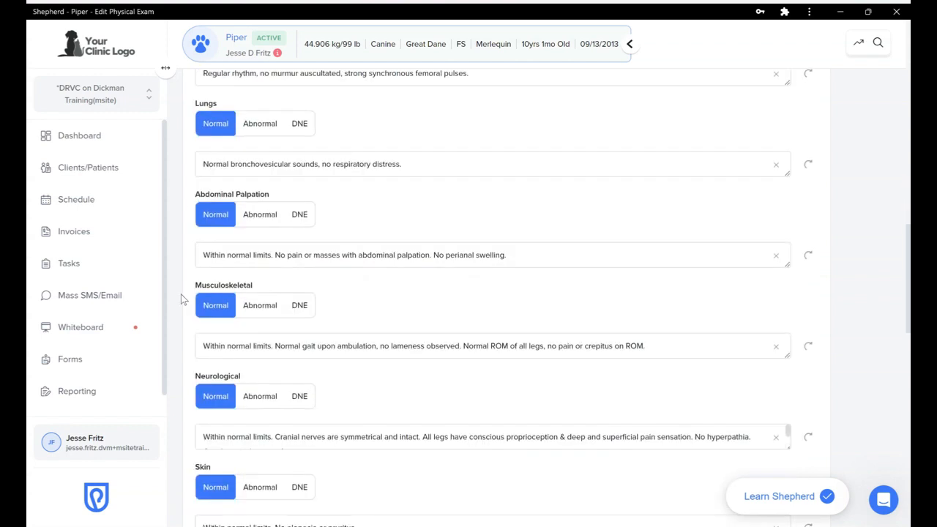
{"action": "left_click_drag", "start_coordinate": [181, 294], "coordinate": [183, 198]}
{"action": "left_click", "coordinate": [184, 198]}
{"action": "scroll", "coordinate": [184, 198], "scroll_direction": "down", "scroll_amount": 3}
{"action": "scroll", "coordinate": [184, 197], "scroll_direction": "down", "scroll_amount": 2}
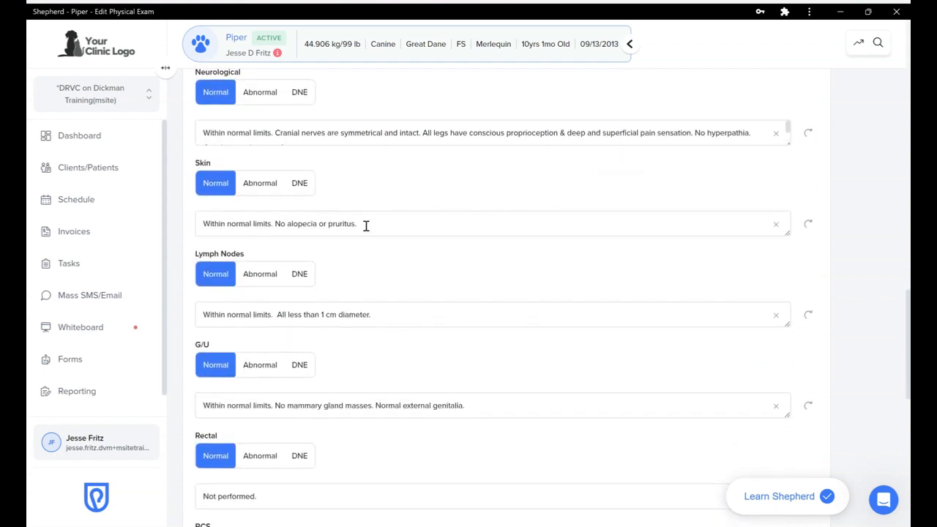
{"action": "left_click", "coordinate": [264, 185]}
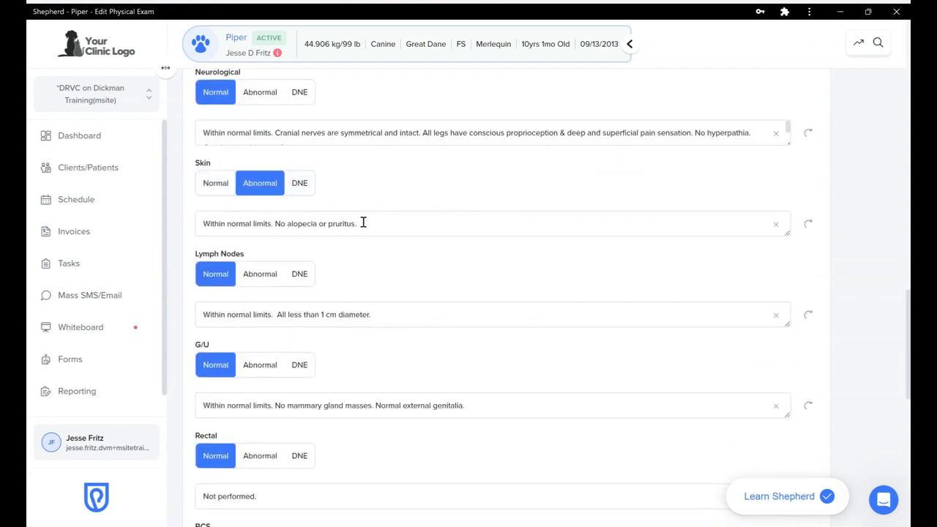
{"action": "left_click_drag", "start_coordinate": [362, 221], "coordinate": [173, 209]}
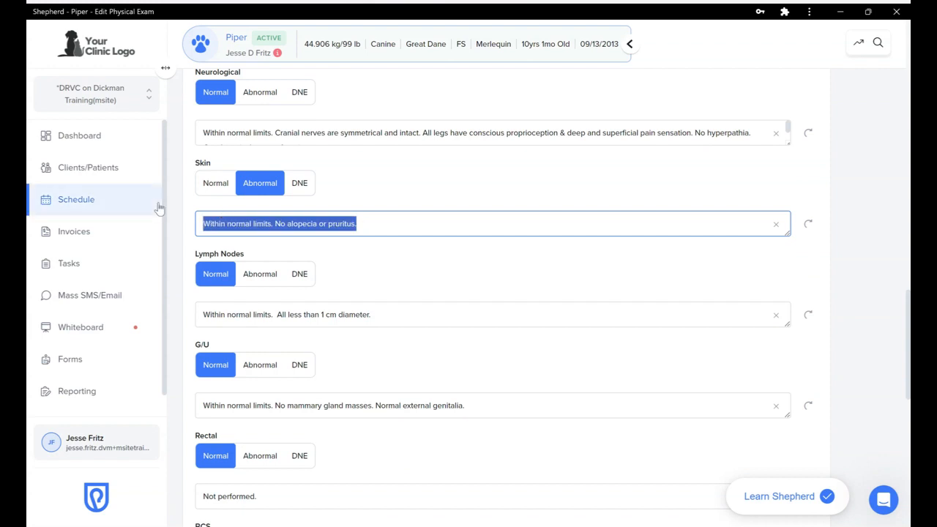
{"action": "type", "text": "Mild p"}
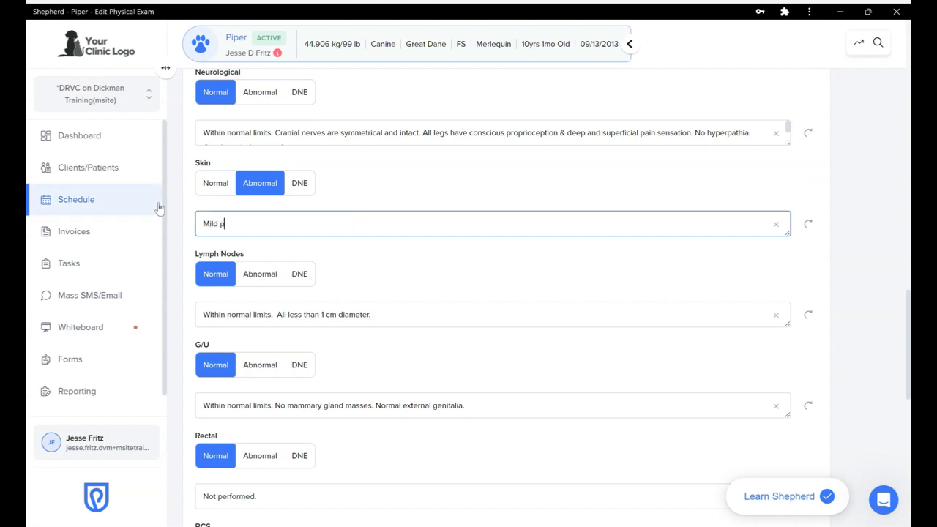
{"action": "type", "text": "ododermatitis all 4 paws"}
{"action": "left_click", "coordinate": [177, 251]}
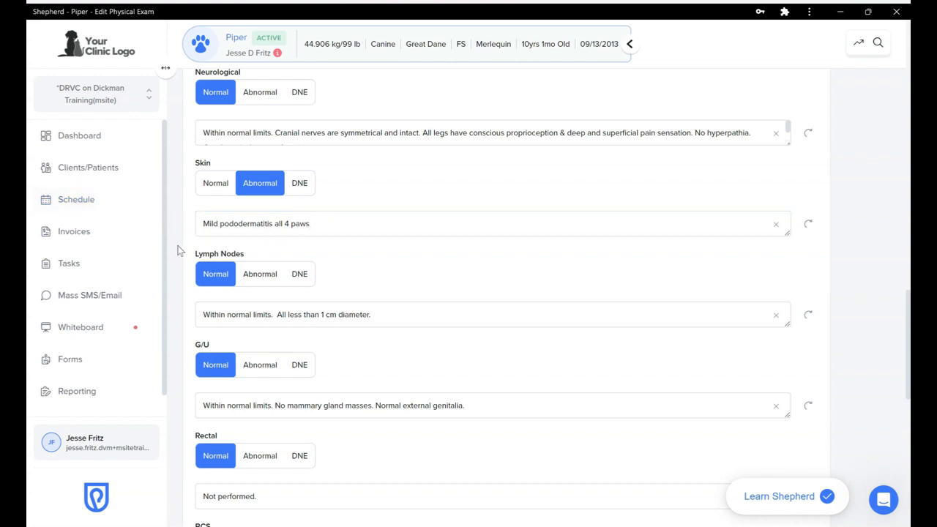
Set the body condition score to 7 and save the physical exam
{"action": "scroll", "coordinate": [177, 251], "scroll_direction": "down", "scroll_amount": 3}
{"action": "scroll", "coordinate": [178, 251], "scroll_direction": "down", "scroll_amount": 5}
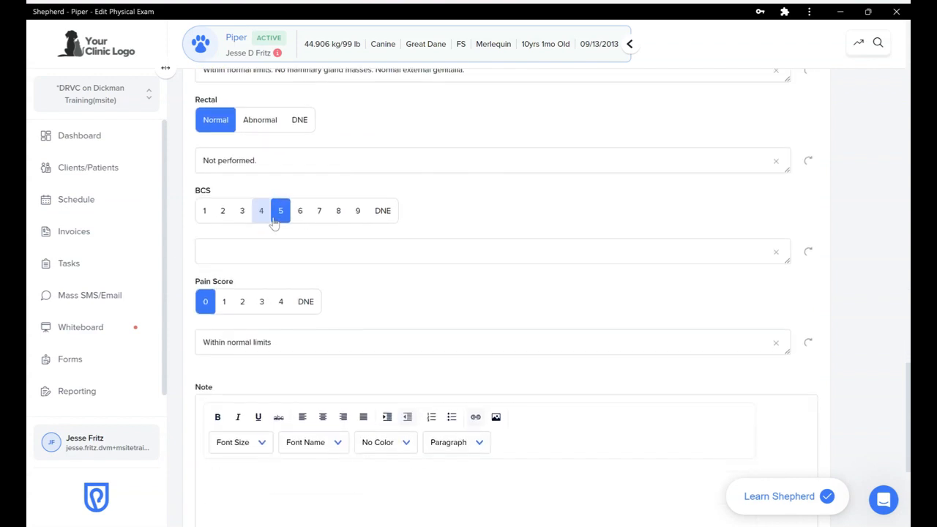
{"action": "left_click", "coordinate": [319, 214]}
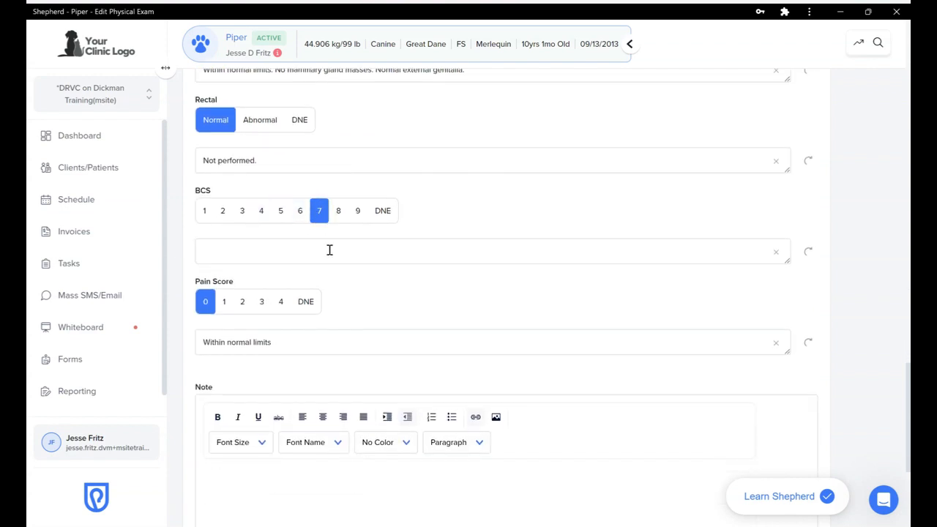
{"action": "scroll", "coordinate": [449, 219], "scroll_direction": "down", "scroll_amount": 2}
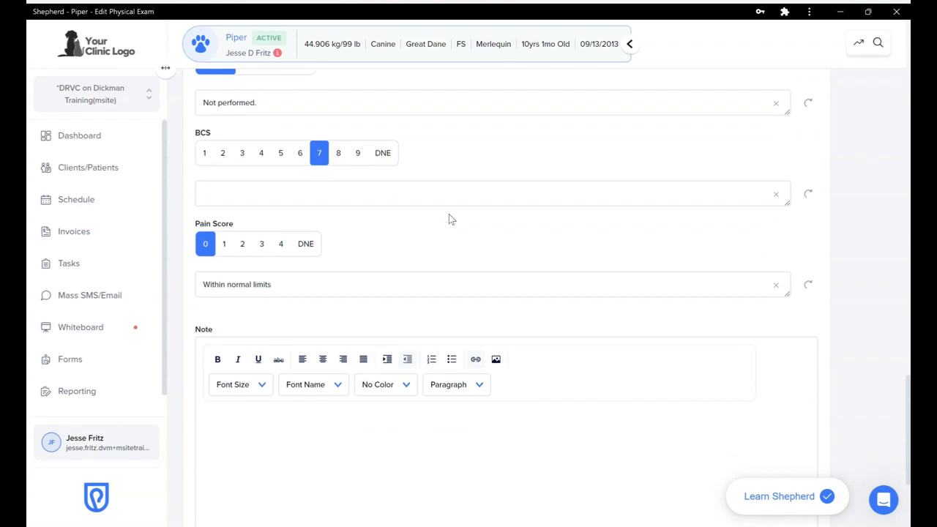
{"action": "scroll", "coordinate": [448, 219], "scroll_direction": "down", "scroll_amount": 1}
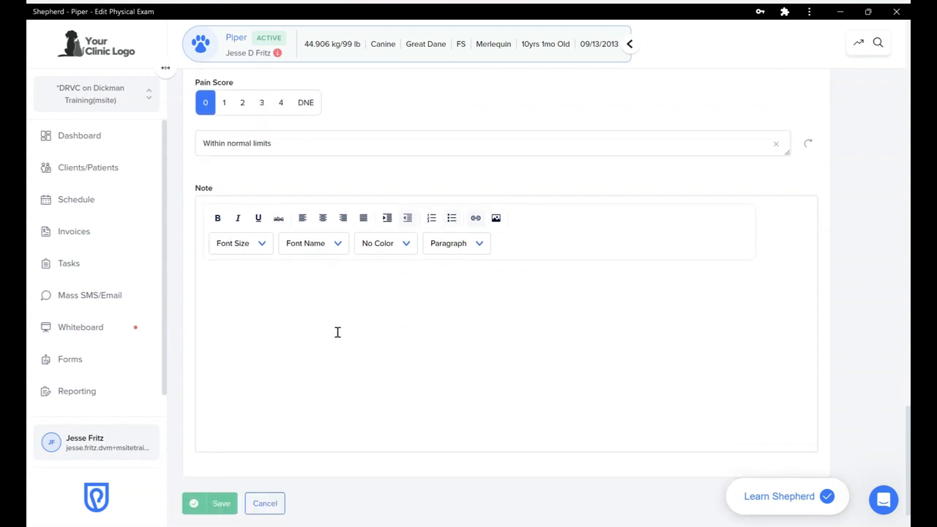
{"action": "left_click", "coordinate": [303, 279]}
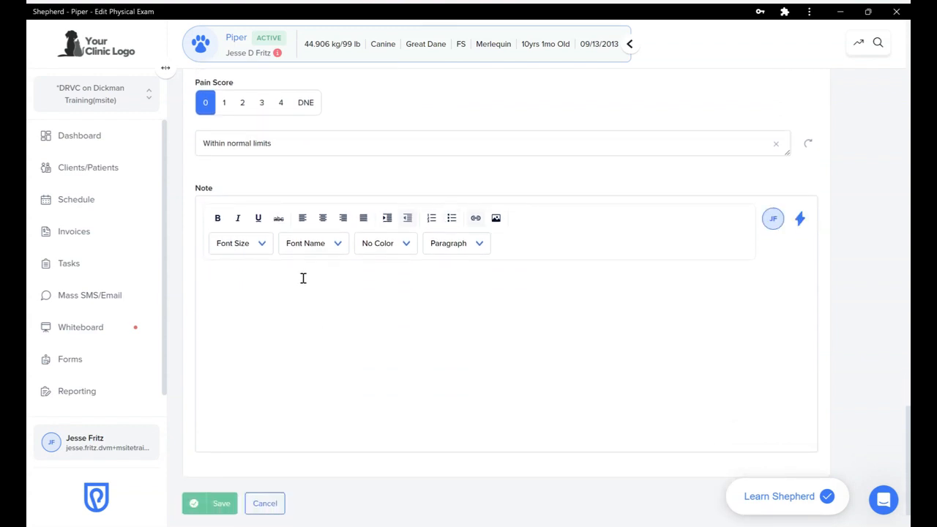
{"action": "scroll", "coordinate": [303, 278], "scroll_direction": "down", "scroll_amount": 1}
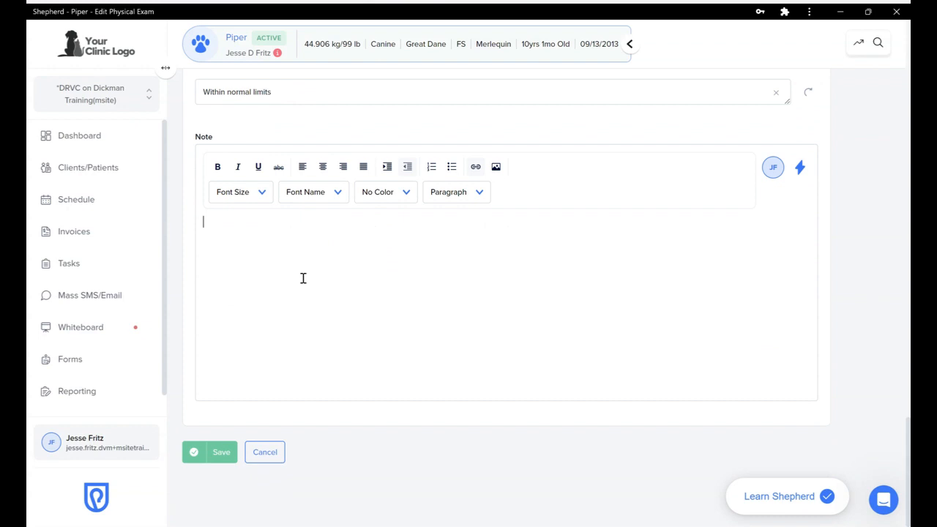
{"action": "left_click", "coordinate": [217, 458]}
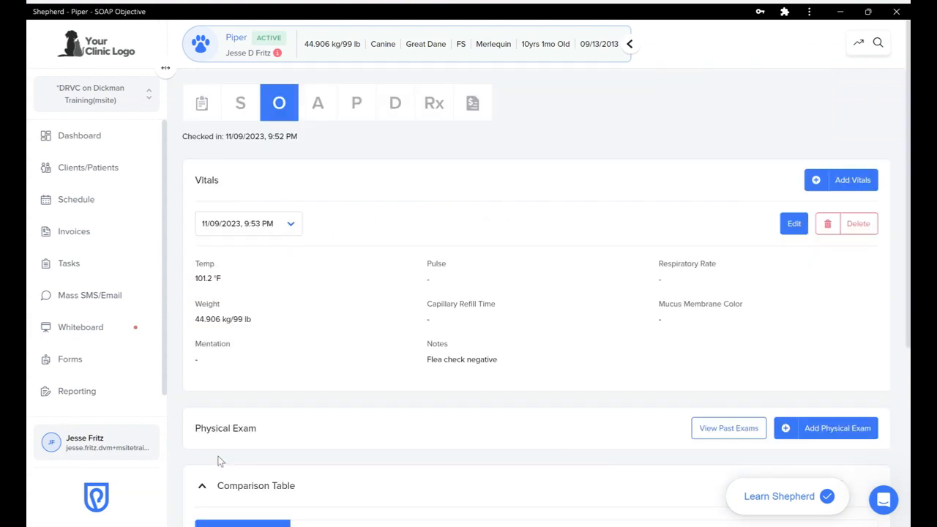
Scroll through the saved exam showing Skin abnormal and BCS 7/9, then back to the top
{"action": "scroll", "coordinate": [510, 354], "scroll_direction": "down", "scroll_amount": 5}
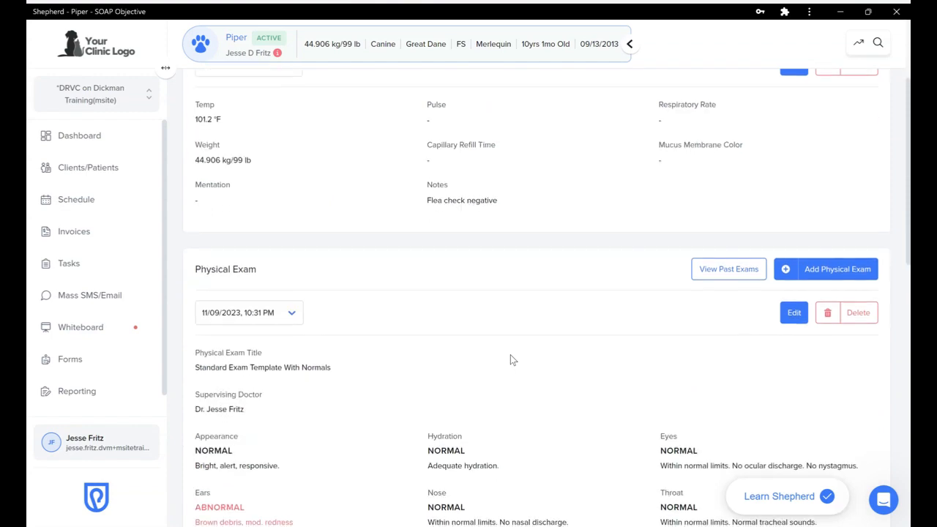
{"action": "scroll", "coordinate": [511, 354], "scroll_direction": "down", "scroll_amount": 1}
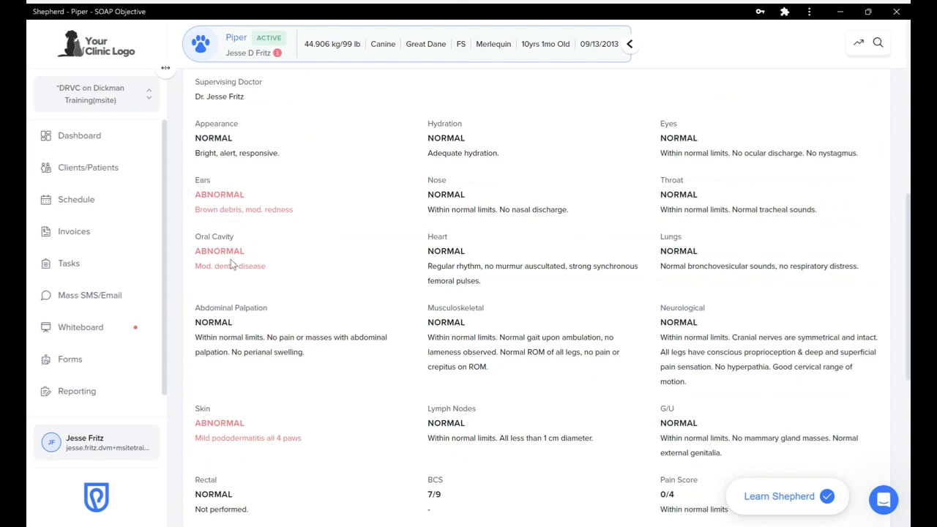
{"action": "scroll", "coordinate": [369, 253], "scroll_direction": "down", "scroll_amount": 2}
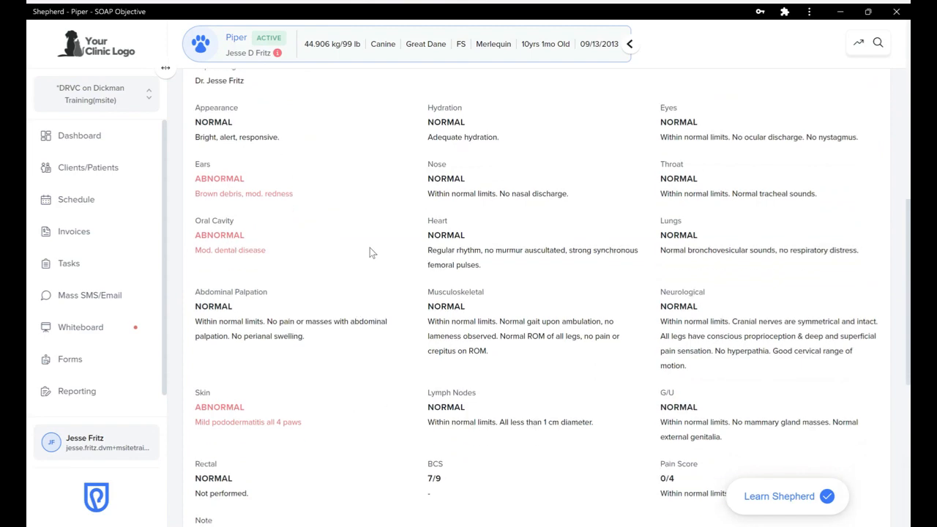
{"action": "scroll", "coordinate": [369, 253], "scroll_direction": "down", "scroll_amount": 3}
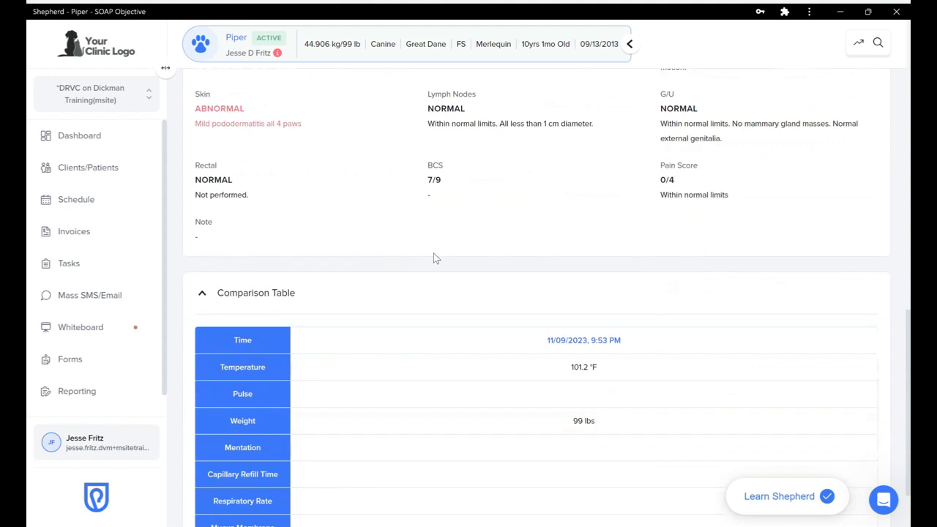
{"action": "scroll", "coordinate": [433, 255], "scroll_direction": "down", "scroll_amount": 2}
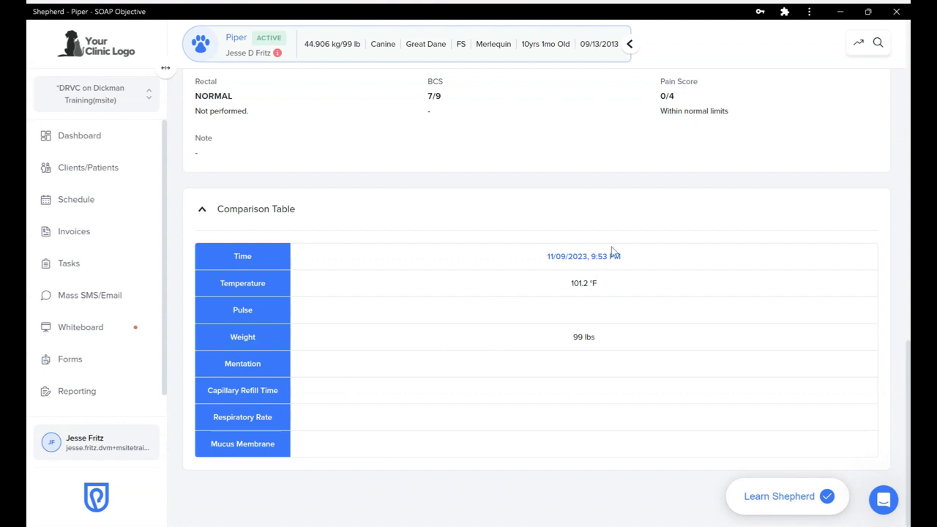
{"action": "scroll", "coordinate": [611, 248], "scroll_direction": "up", "scroll_amount": 5}
{"action": "scroll", "coordinate": [613, 251], "scroll_direction": "up", "scroll_amount": 5}
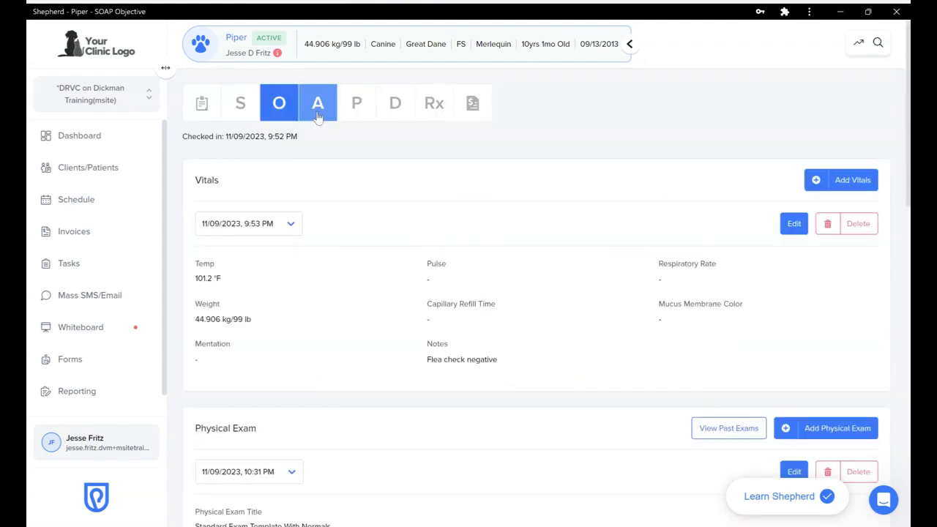
On the Assessment page, add Otitis externa to the problem list
{"action": "left_click", "coordinate": [318, 110]}
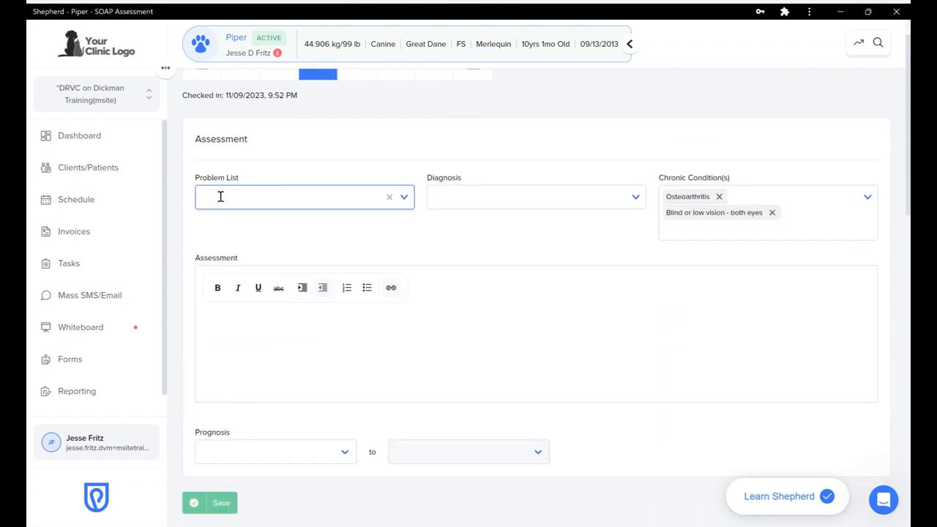
{"action": "left_click", "coordinate": [221, 196]}
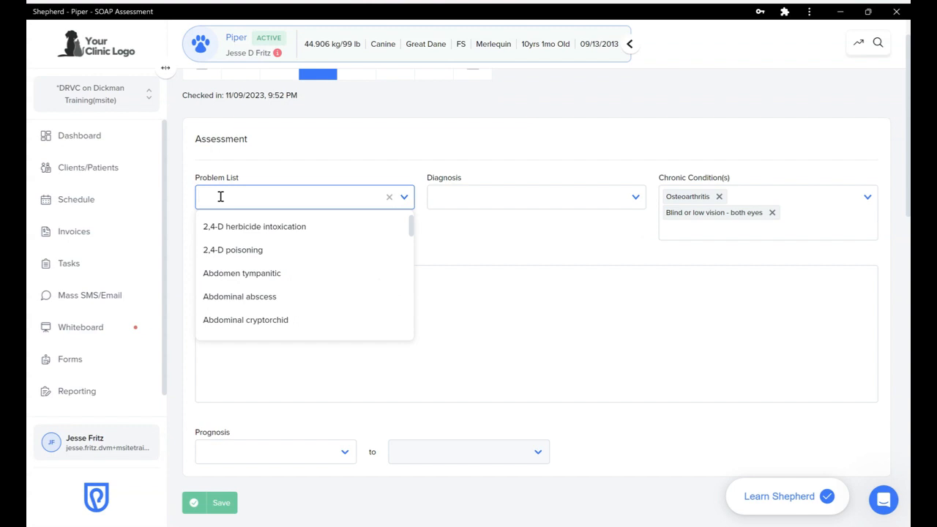
{"action": "type", "text": "otitis"}
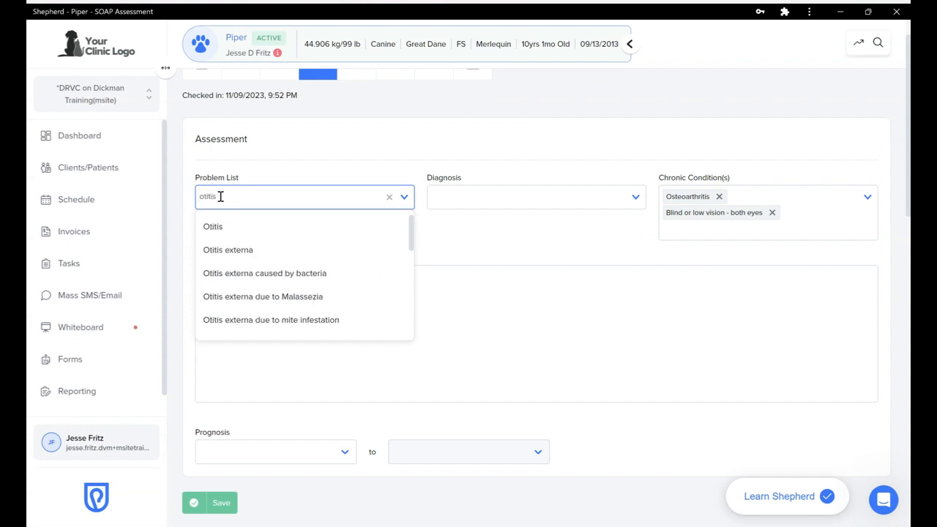
{"action": "left_click", "coordinate": [217, 249]}
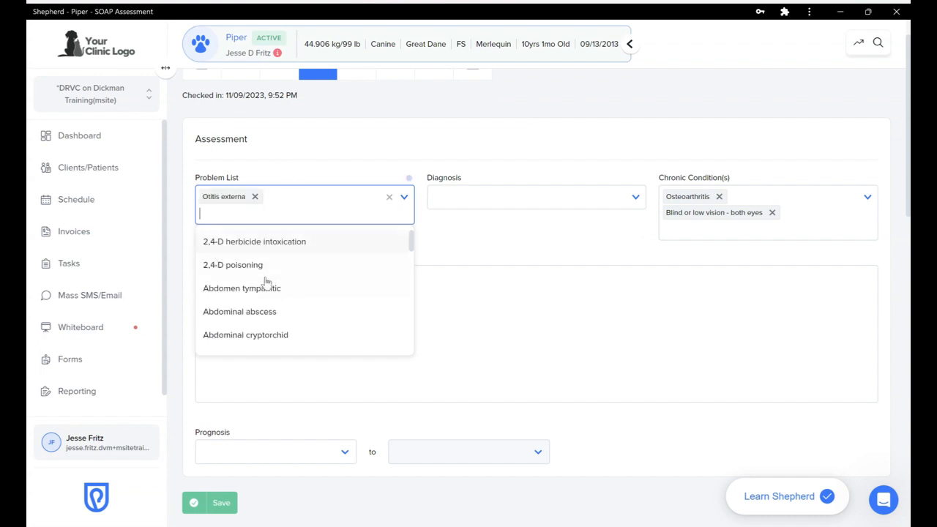
{"action": "left_click", "coordinate": [280, 173]}
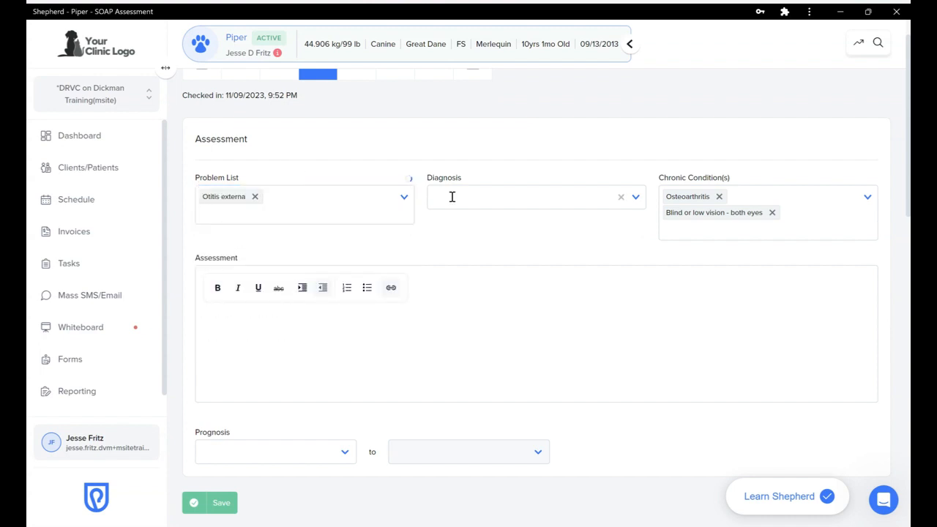
Add Otitis externa and Atopic dermatitis as diagnoses
{"action": "left_click", "coordinate": [475, 197]}
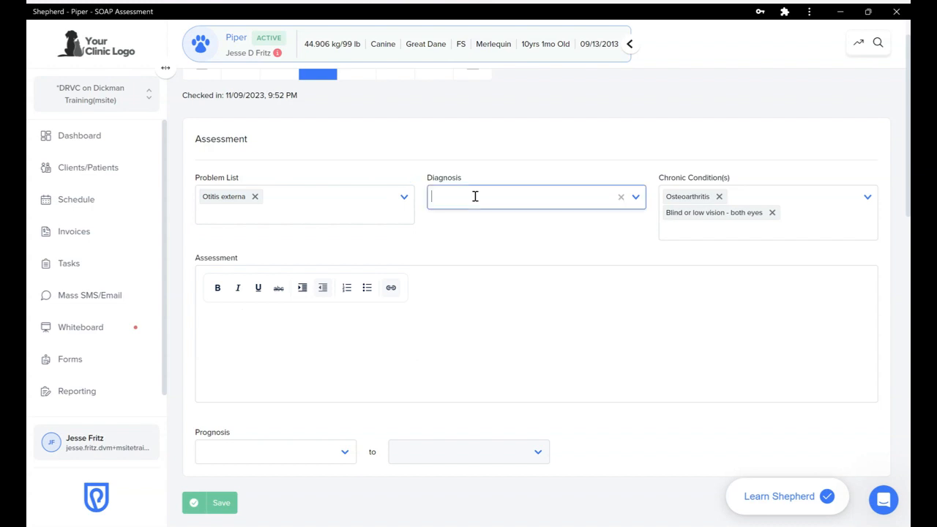
{"action": "type", "text": "O"}
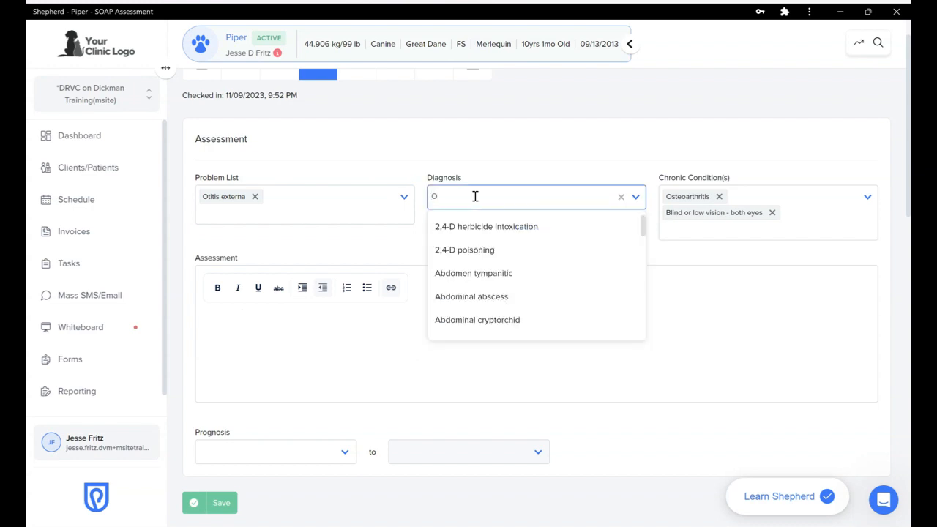
{"action": "type", "text": "tit"}
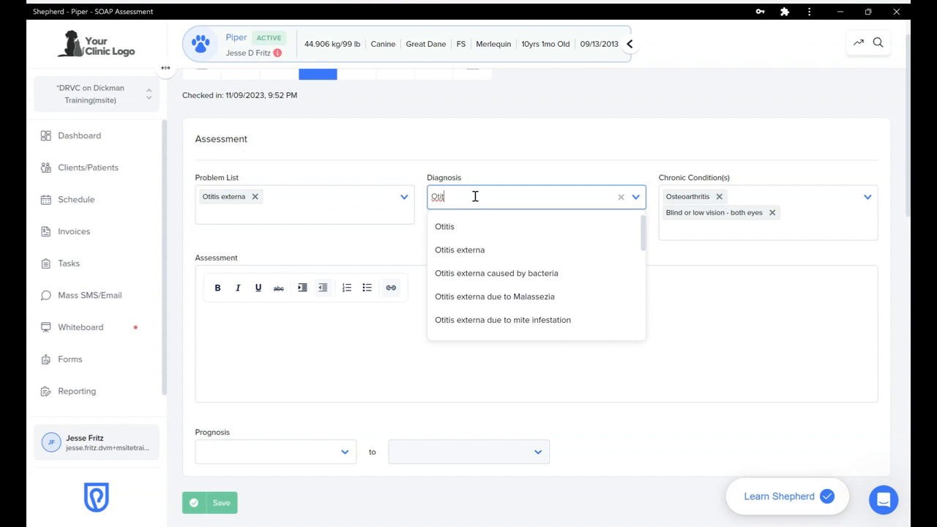
{"action": "type", "text": "is"}
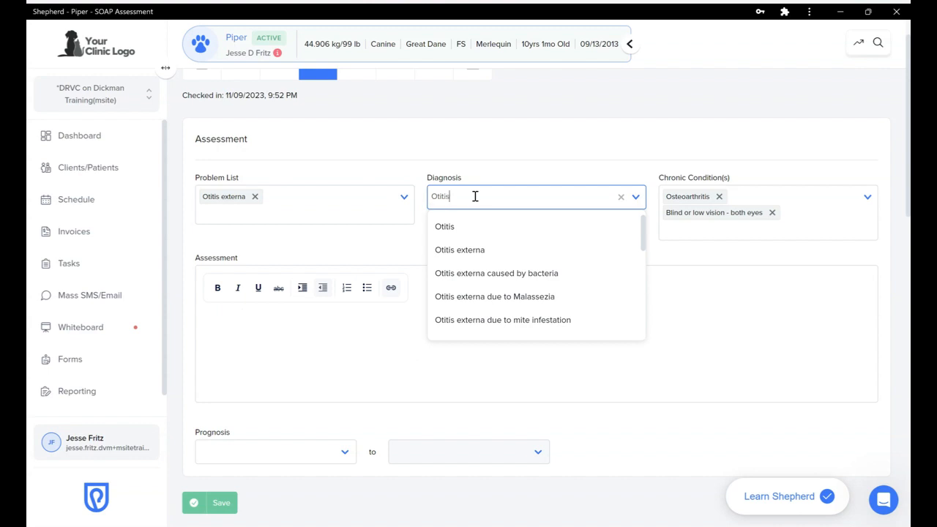
{"action": "left_click", "coordinate": [460, 251]}
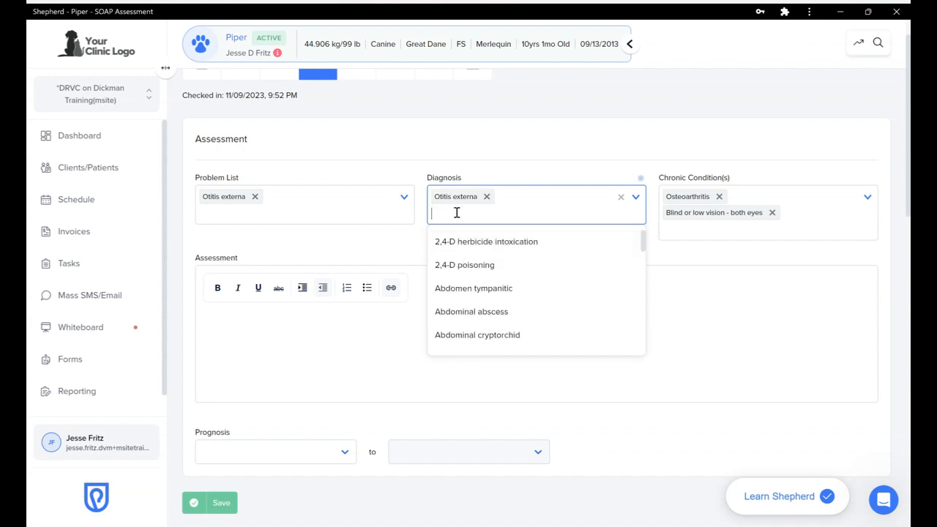
{"action": "type", "text": "atopic"}
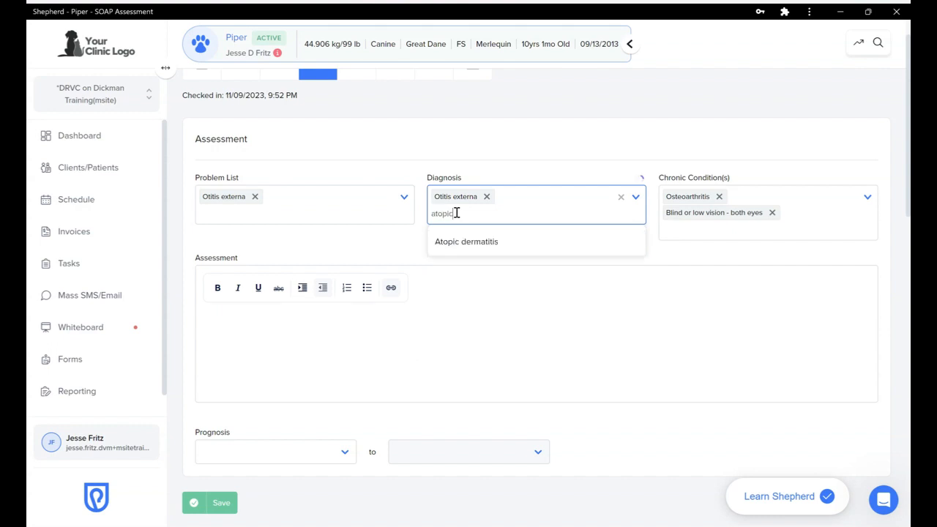
{"action": "left_click", "coordinate": [462, 248]}
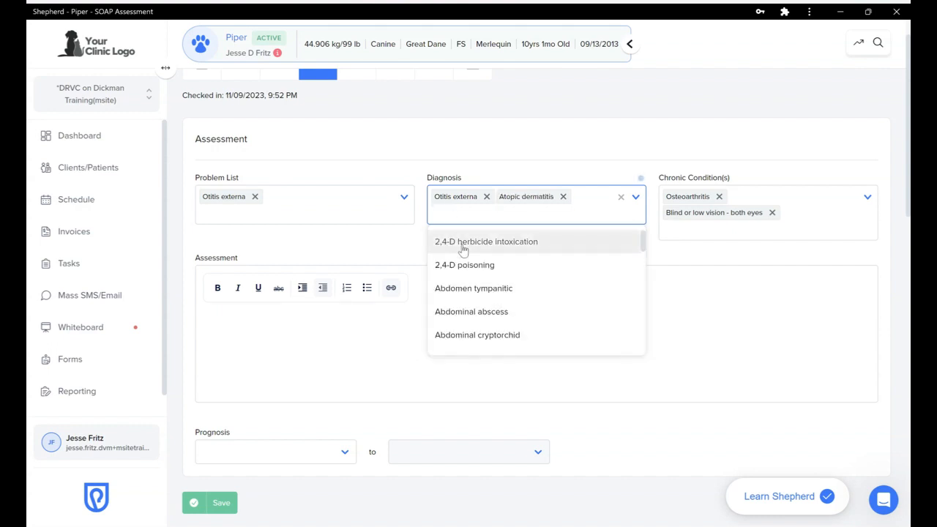
{"action": "left_click", "coordinate": [686, 265]}
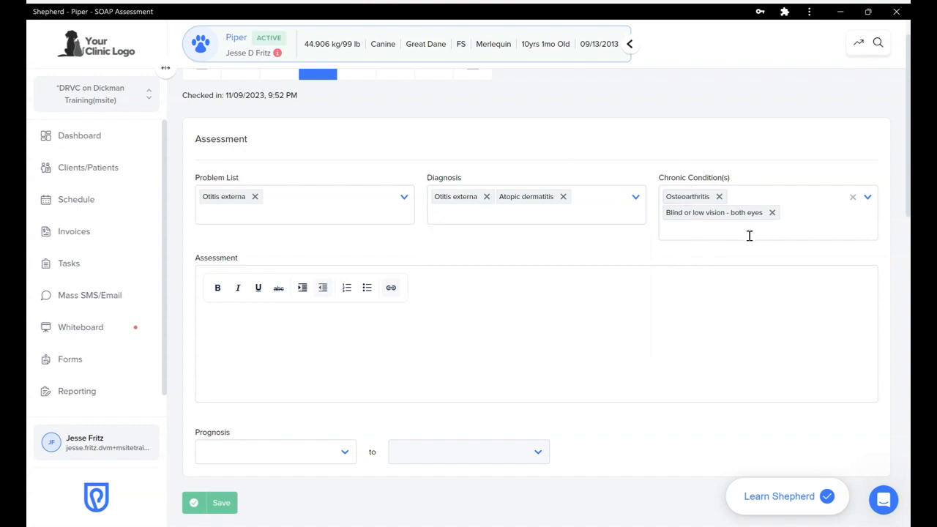
Add Atopic dermatitis under Chronic Condition(s)
{"action": "left_click", "coordinate": [707, 233]}
{"action": "type", "text": "Atopic"}
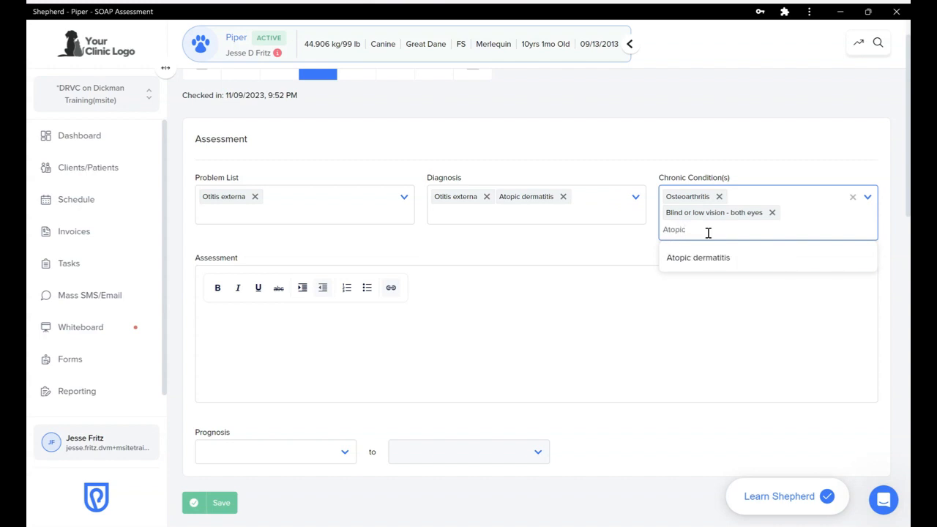
{"action": "left_click", "coordinate": [707, 260]}
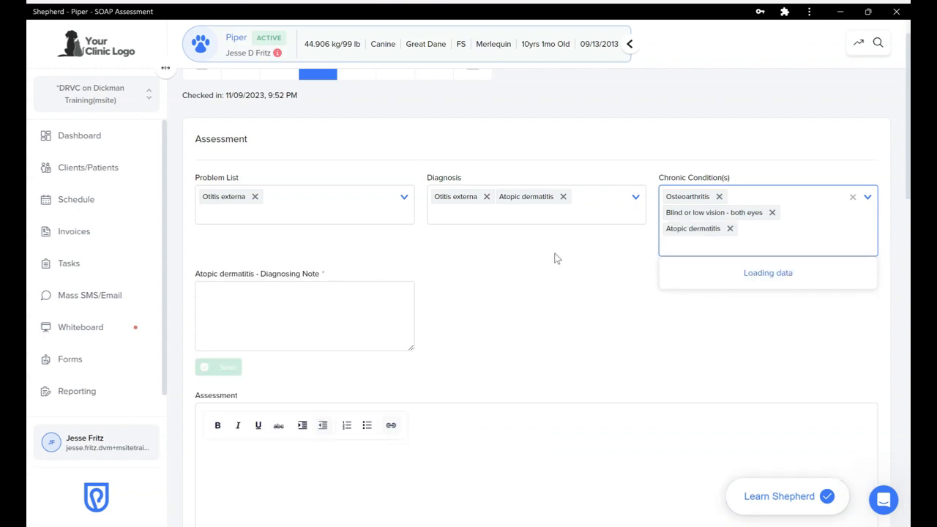
{"action": "left_click", "coordinate": [474, 256]}
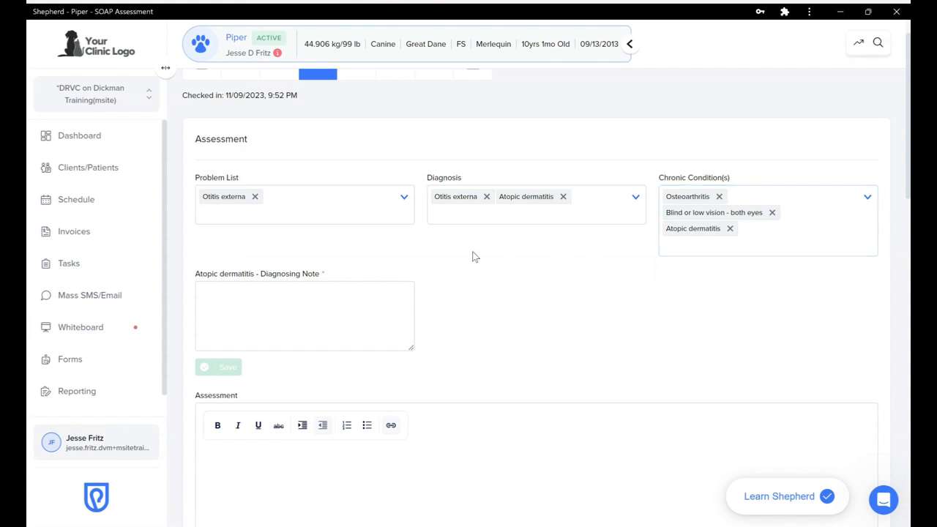
Give Atopic dermatitis the note 'Symptomatic since 2 years old' and save the assessment
{"action": "left_click", "coordinate": [275, 303]}
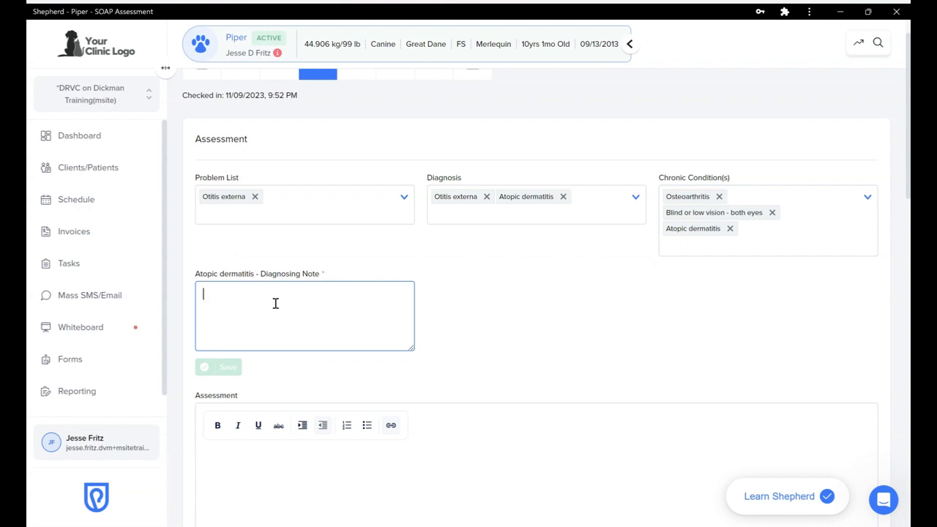
{"action": "type", "text": "Symto"}
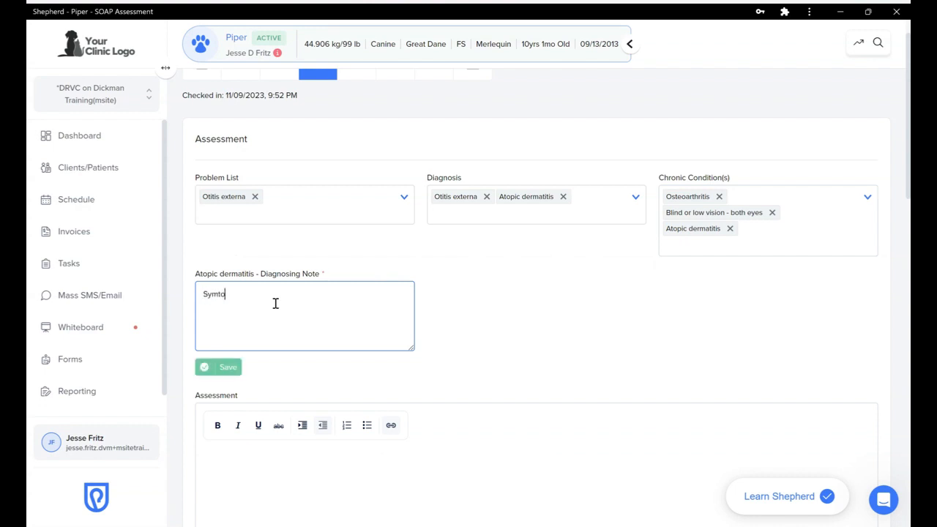
{"action": "type", "text": "matic since 2 years old"}
{"action": "right_click", "coordinate": [235, 295]}
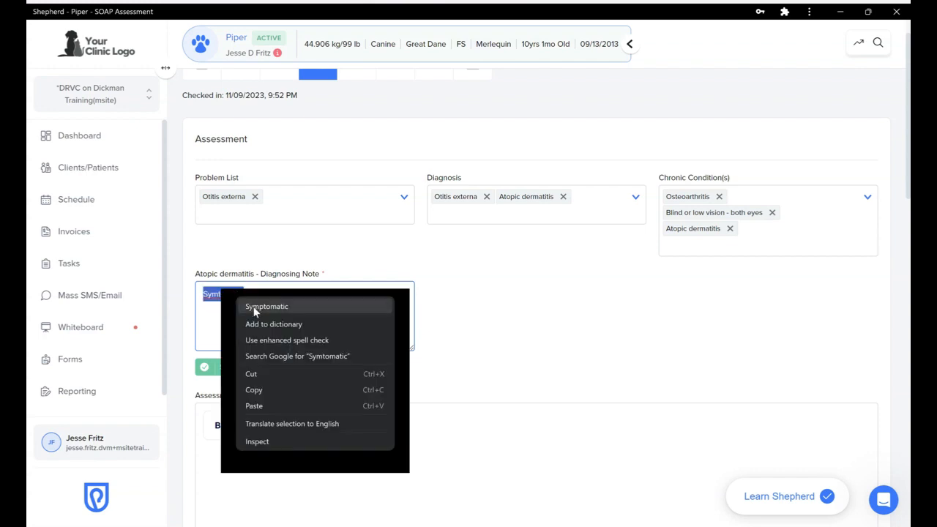
{"action": "left_click", "coordinate": [255, 311]}
{"action": "left_click", "coordinate": [477, 335]}
{"action": "scroll", "coordinate": [479, 337], "scroll_direction": "down", "scroll_amount": 1}
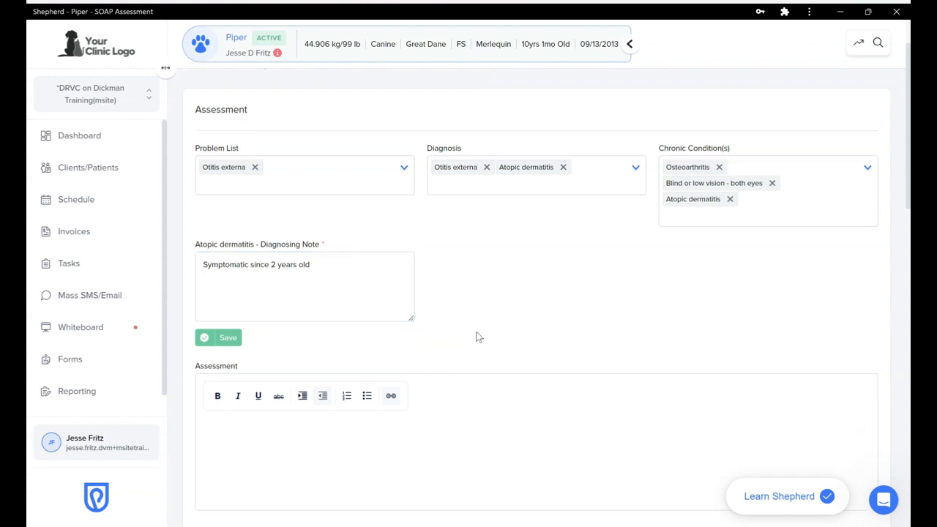
{"action": "left_click", "coordinate": [220, 331]}
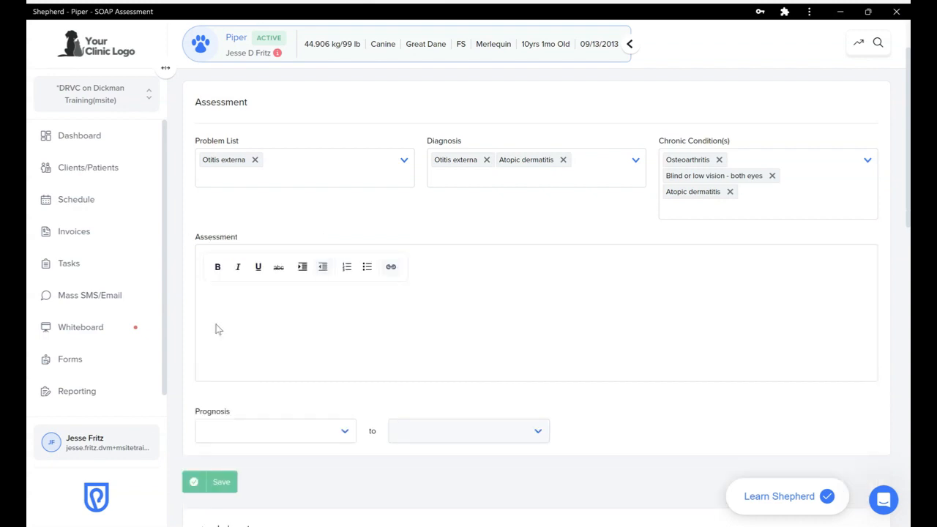
{"action": "scroll", "coordinate": [365, 308], "scroll_direction": "down", "scroll_amount": 3}
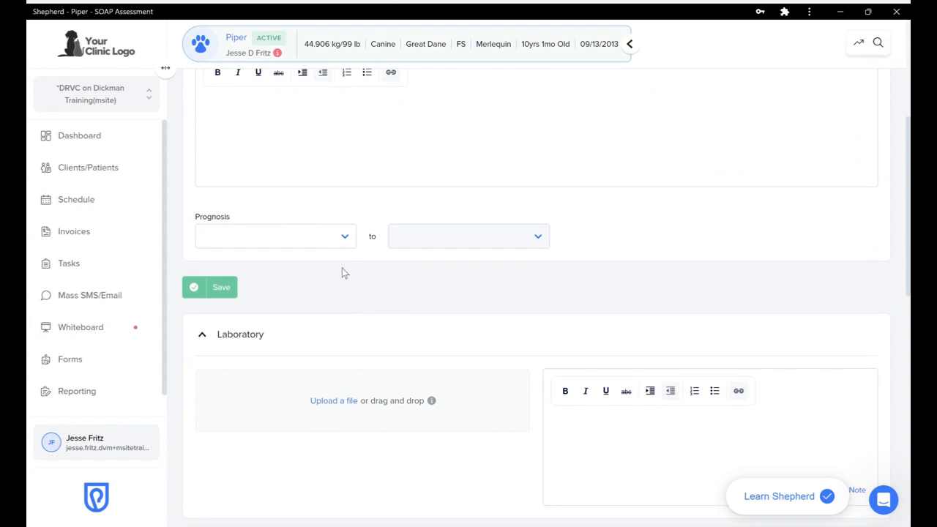
{"action": "scroll", "coordinate": [341, 270], "scroll_direction": "down", "scroll_amount": 1}
{"action": "left_click", "coordinate": [221, 236]}
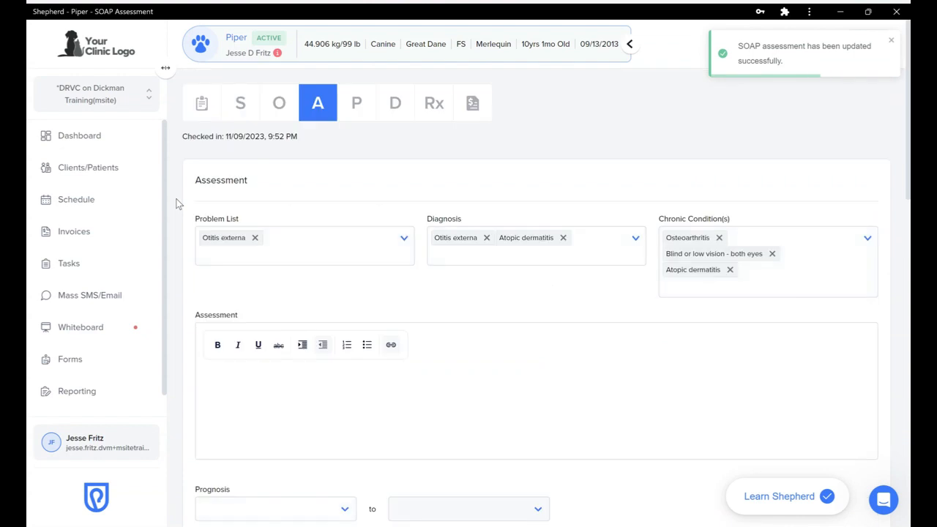
Scroll through the Laboratory, Imaging, Documents and Forms sections, then back up
{"action": "scroll", "coordinate": [175, 203], "scroll_direction": "down", "scroll_amount": 6}
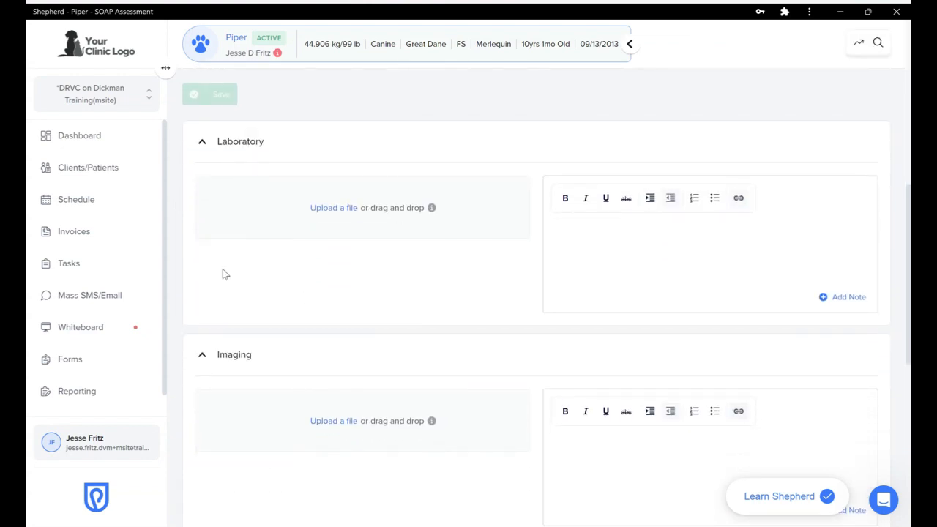
{"action": "scroll", "coordinate": [224, 276], "scroll_direction": "down", "scroll_amount": 1}
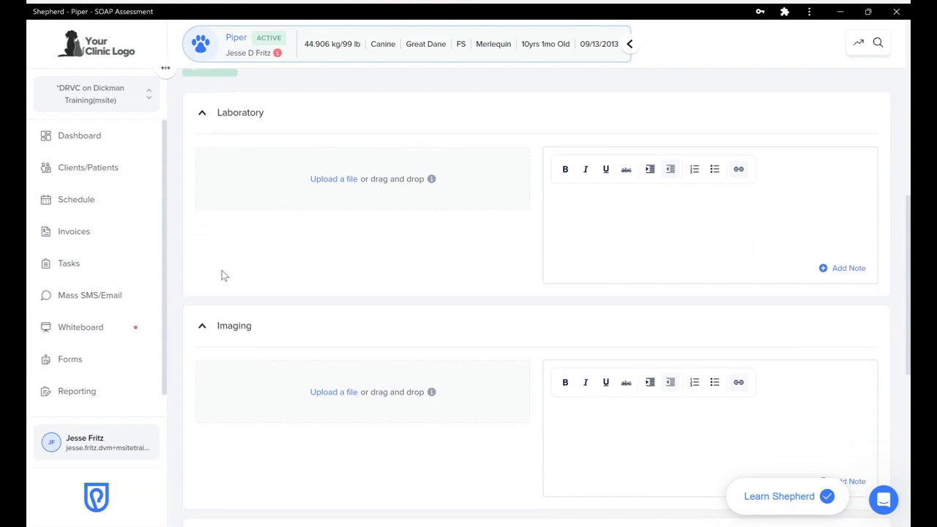
{"action": "scroll", "coordinate": [224, 276], "scroll_direction": "down", "scroll_amount": 4}
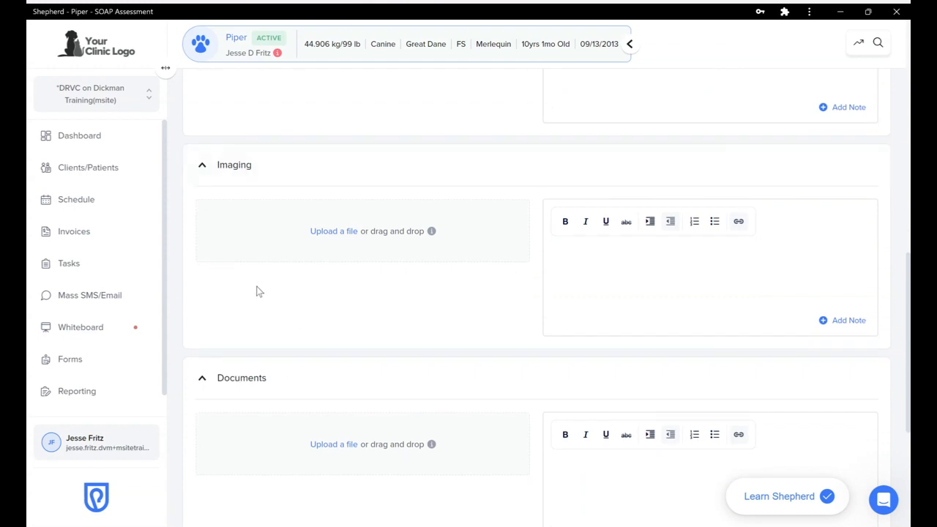
{"action": "scroll", "coordinate": [259, 291], "scroll_direction": "down", "scroll_amount": 5}
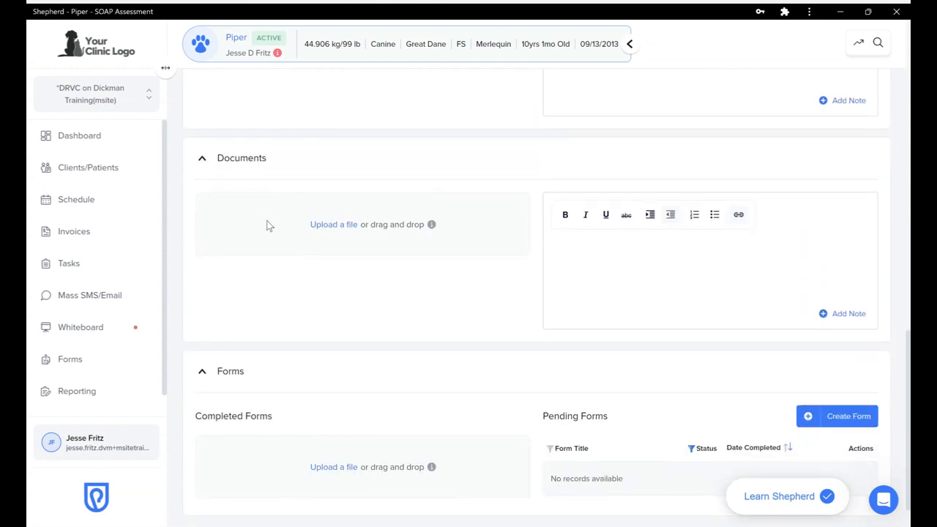
{"action": "scroll", "coordinate": [266, 226], "scroll_direction": "down", "scroll_amount": 1}
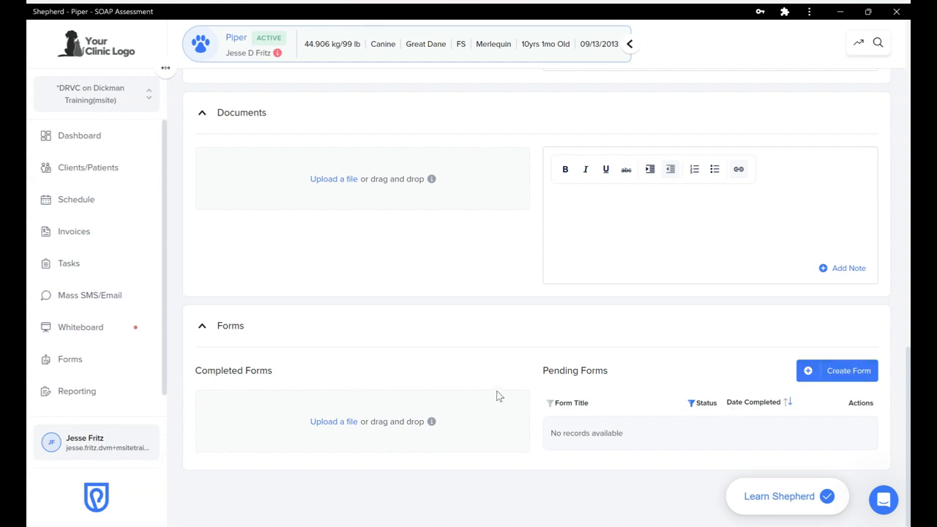
{"action": "scroll", "coordinate": [496, 396], "scroll_direction": "up", "scroll_amount": 15}
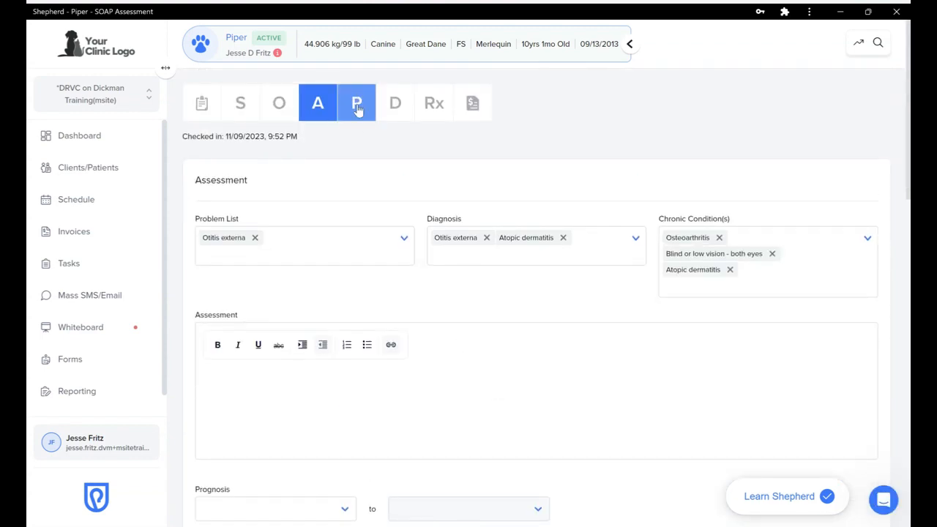
Switch to the Plan section of the SOAP record and scroll down to the treatment ordering area
{"action": "left_click", "coordinate": [357, 106]}
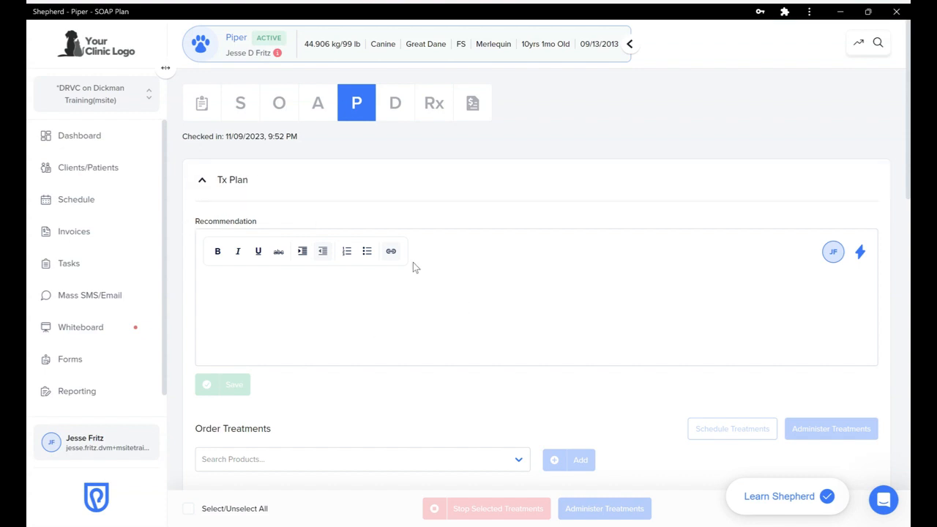
{"action": "scroll", "coordinate": [386, 308], "scroll_direction": "down", "scroll_amount": 1}
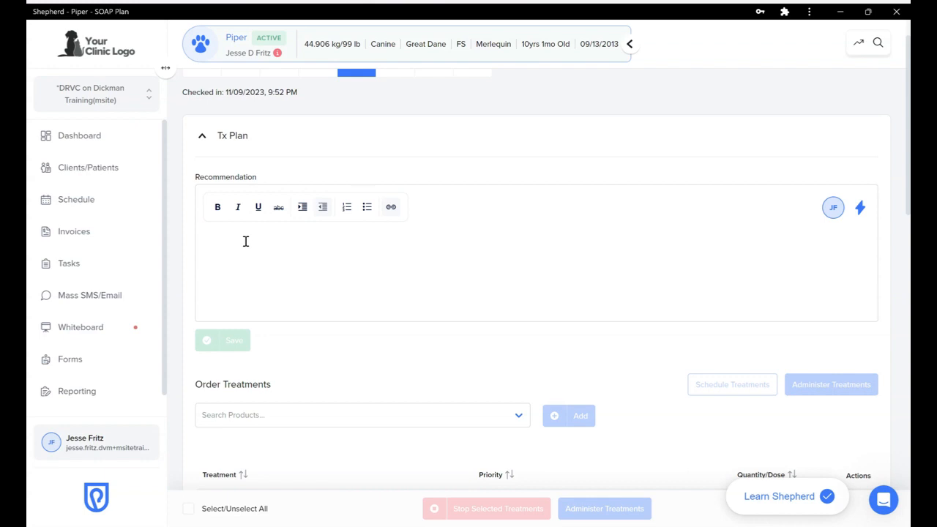
{"action": "scroll", "coordinate": [246, 241], "scroll_direction": "down", "scroll_amount": 1}
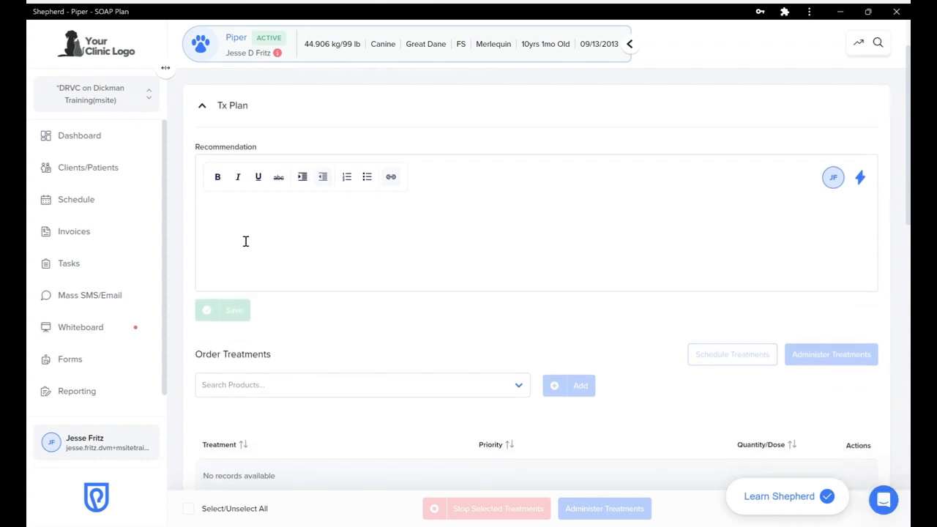
{"action": "scroll", "coordinate": [246, 242], "scroll_direction": "down", "scroll_amount": 2}
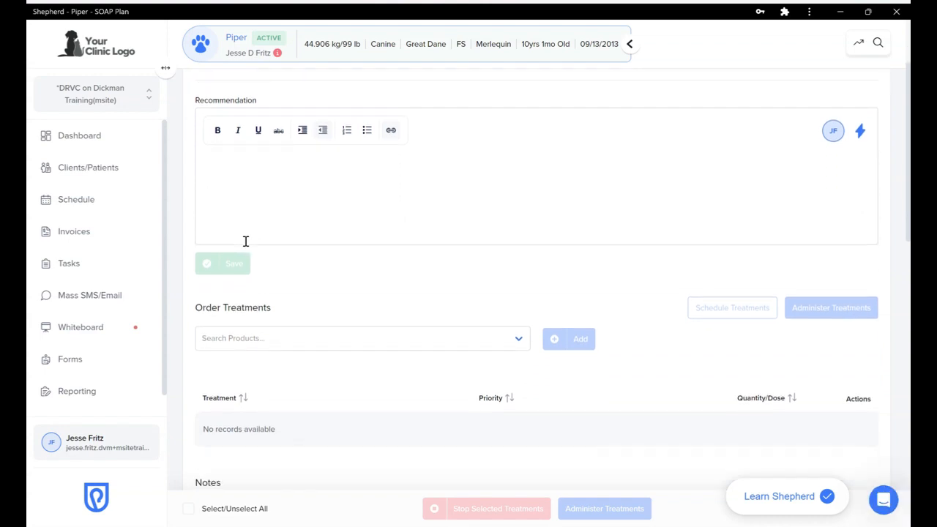
{"action": "scroll", "coordinate": [246, 242], "scroll_direction": "up", "scroll_amount": 2}
{"action": "scroll", "coordinate": [245, 242], "scroll_direction": "down", "scroll_amount": 1}
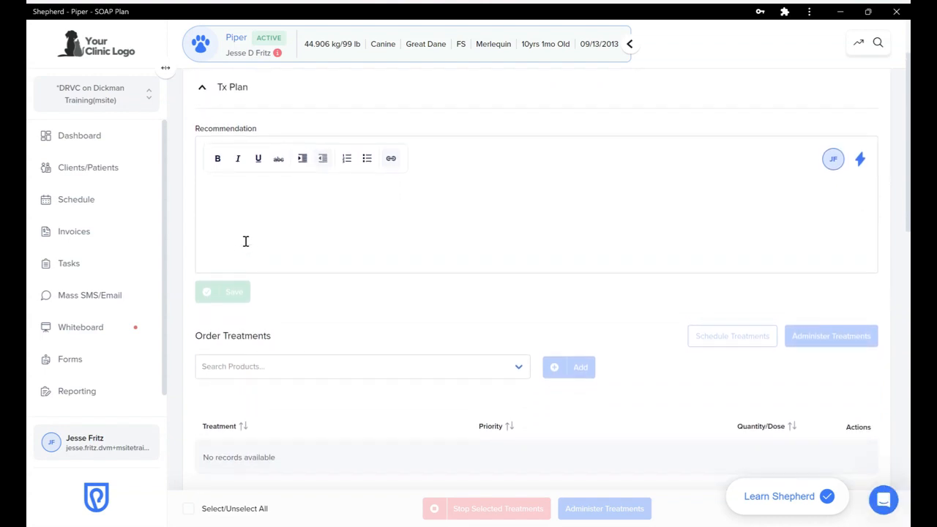
{"action": "scroll", "coordinate": [246, 242], "scroll_direction": "down", "scroll_amount": 5}
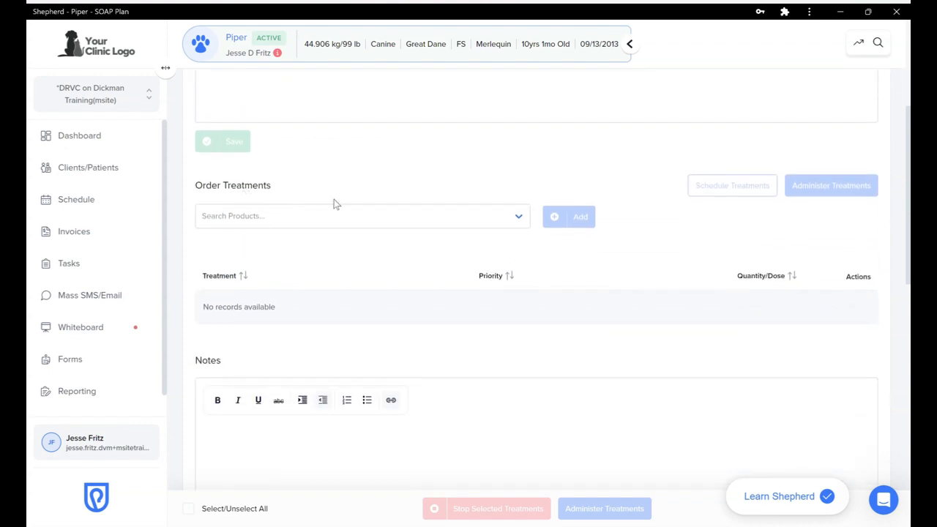
{"action": "scroll", "coordinate": [333, 204], "scroll_direction": "down", "scroll_amount": 1}
Order Cytology Ear/Skin, Clean/Flush Ear/Minute and Vetalog - 10 mg/ml as treatments on the plan
{"action": "left_click", "coordinate": [258, 203]}
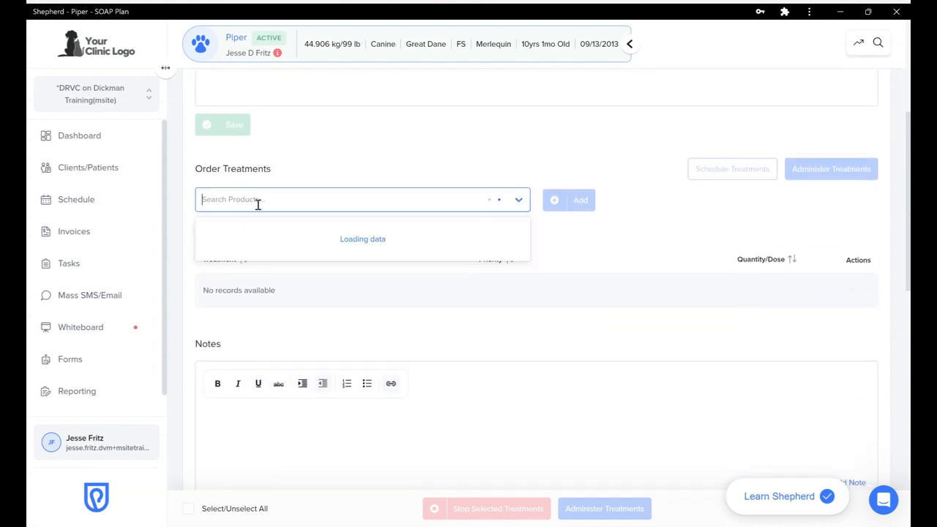
{"action": "type", "text": "ear cyto"}
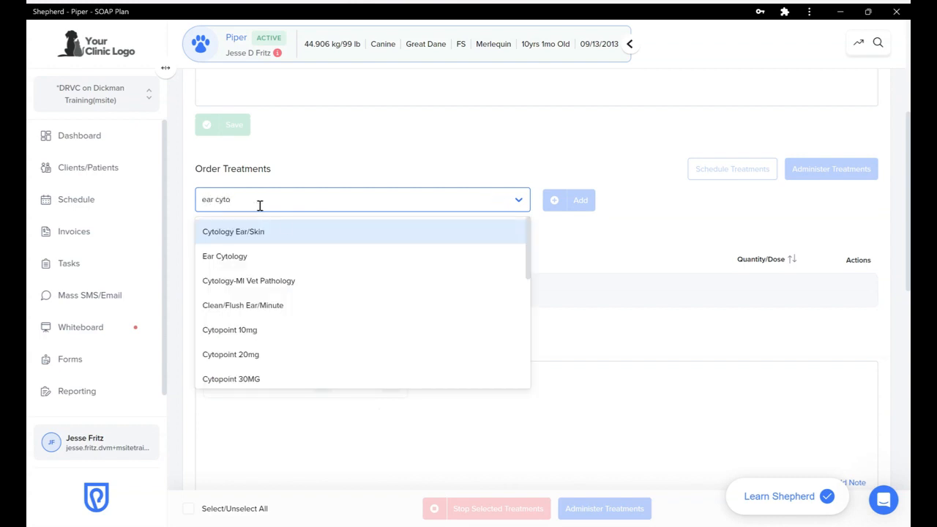
{"action": "left_click", "coordinate": [279, 233]}
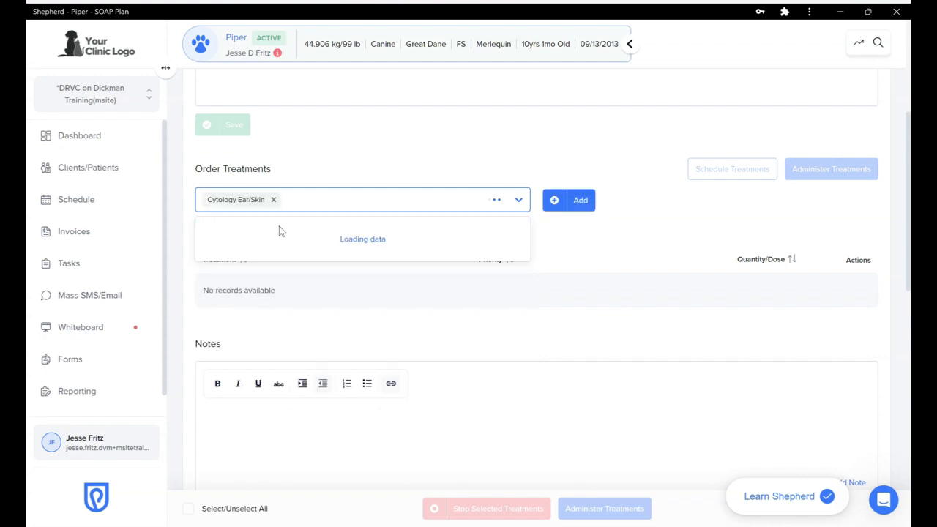
{"action": "type", "text": "ear"}
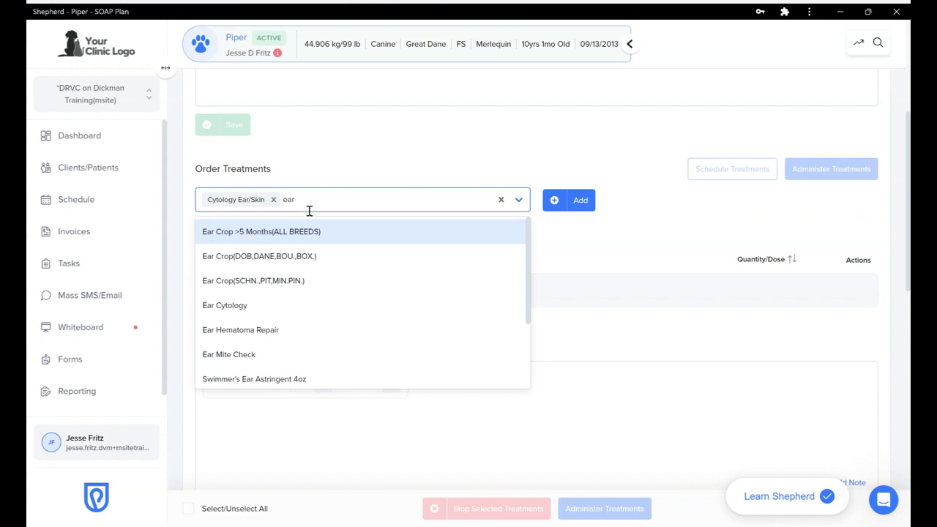
{"action": "type", "text": " cle"}
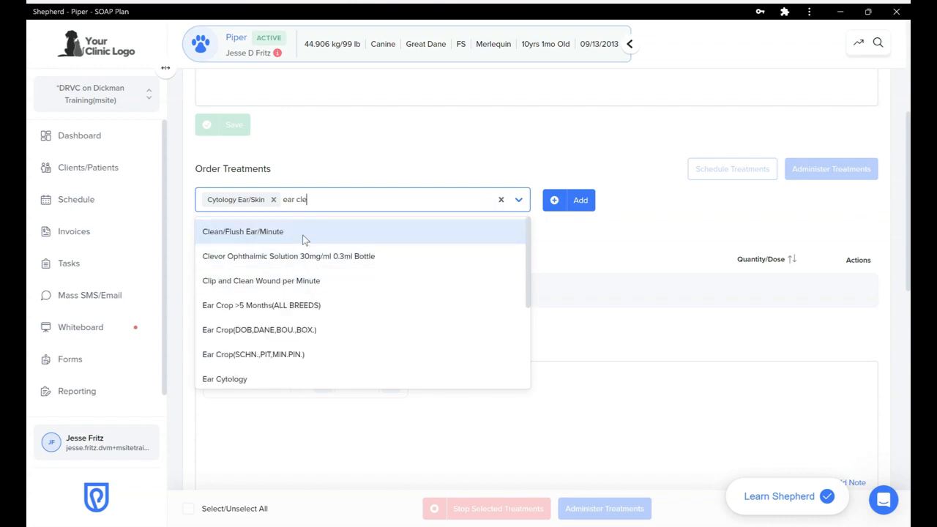
{"action": "left_click", "coordinate": [304, 240]}
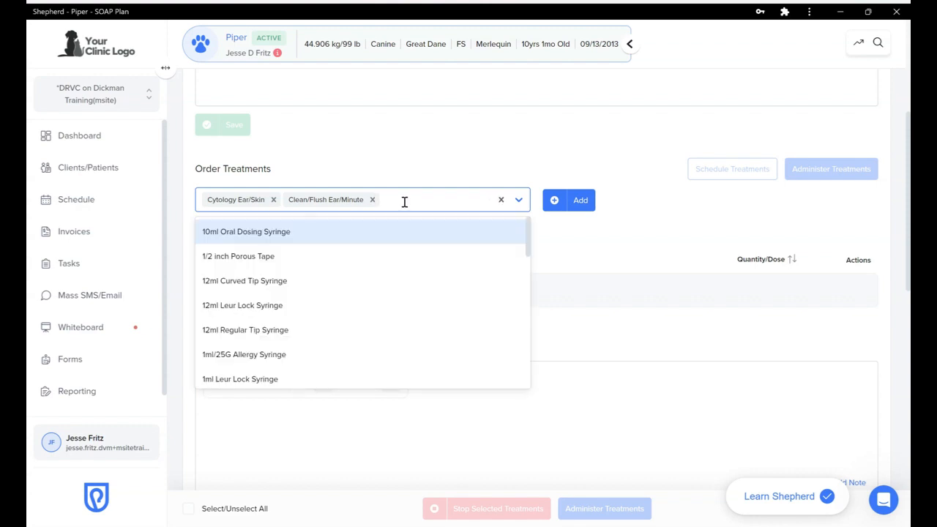
{"action": "type", "text": "veta"}
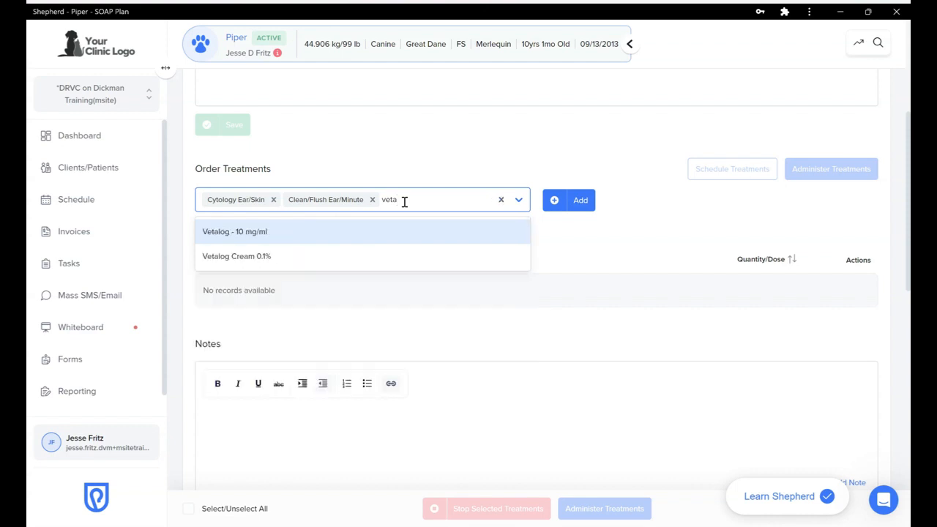
{"action": "left_click", "coordinate": [287, 241]}
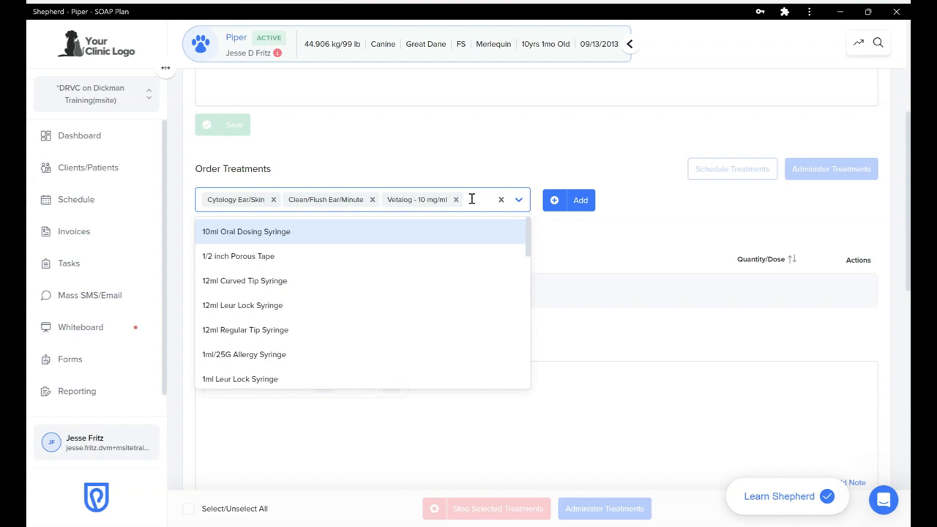
{"action": "left_click", "coordinate": [561, 203]}
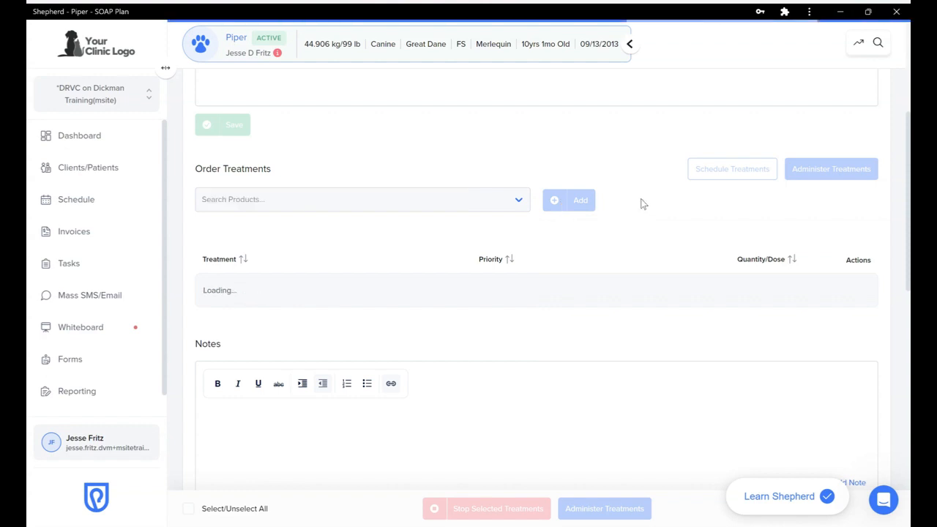
Give the Cytology Ear/Skin treatment the additional instruction 'Both ears' and save it
{"action": "scroll", "coordinate": [641, 204], "scroll_direction": "down", "scroll_amount": 1}
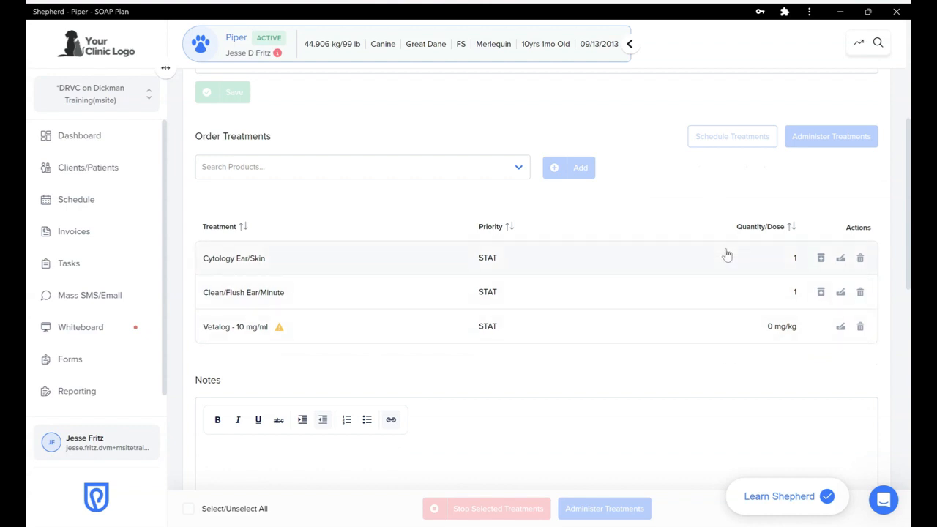
{"action": "left_click", "coordinate": [840, 259]}
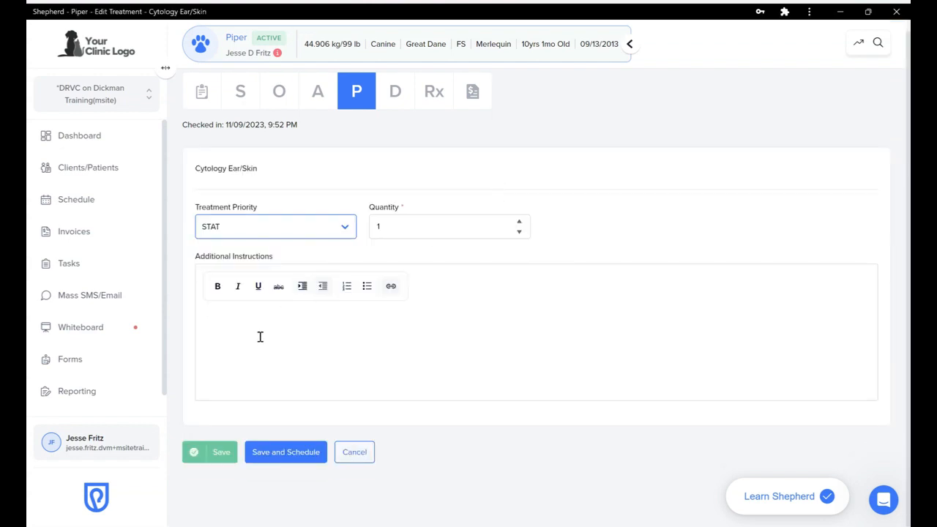
{"action": "left_click", "coordinate": [259, 338]}
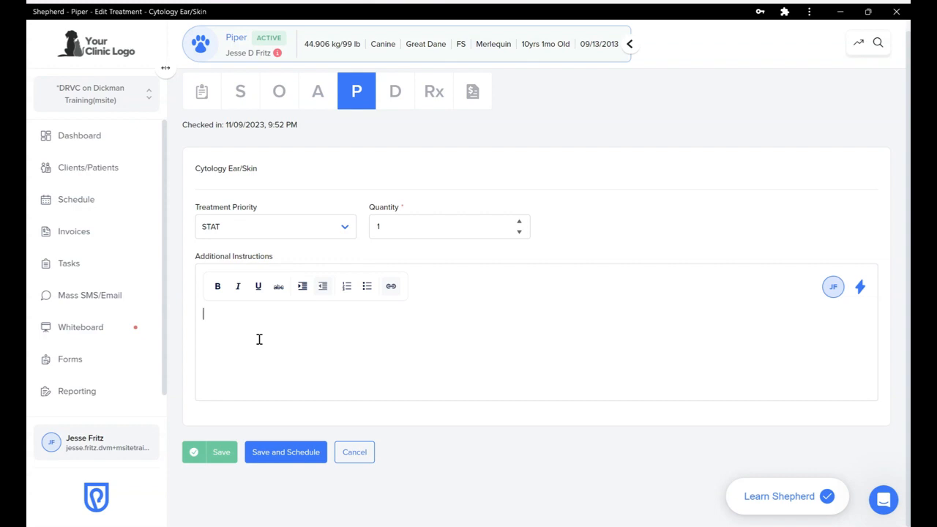
{"action": "type", "text": "Both"}
{"action": "type", "text": "s"}
{"action": "left_click", "coordinate": [223, 455]}
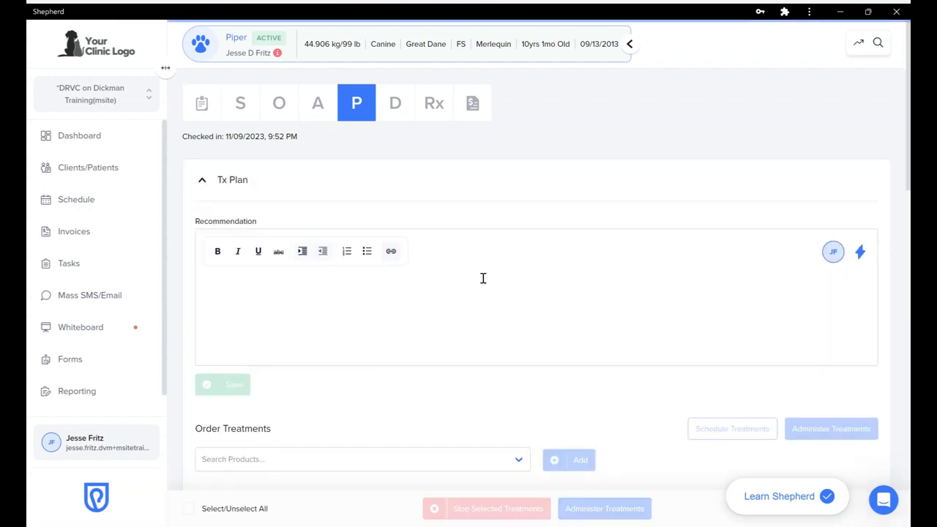
Set the Vetalog - 10 mg/ml dose to 9.9 mg/kg, keeping the route as Other
{"action": "scroll", "coordinate": [483, 278], "scroll_direction": "down", "scroll_amount": 5}
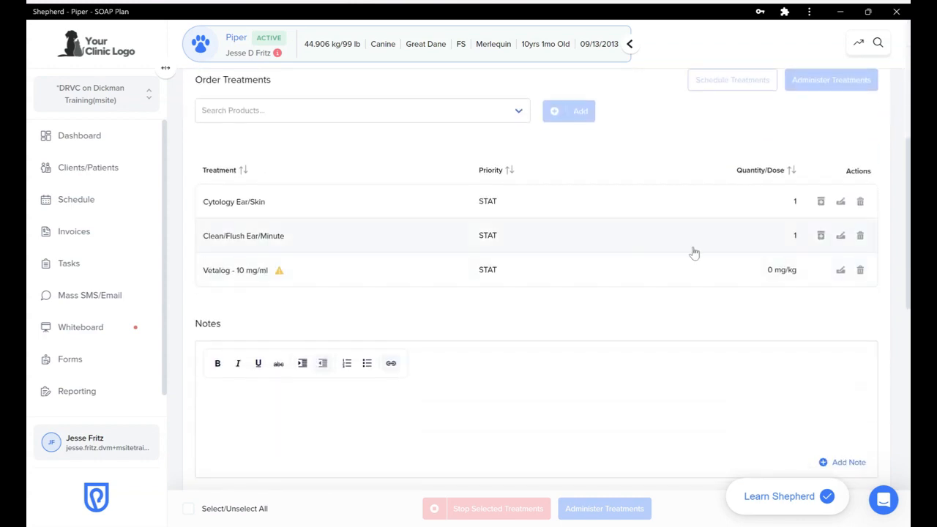
{"action": "left_click", "coordinate": [840, 271]}
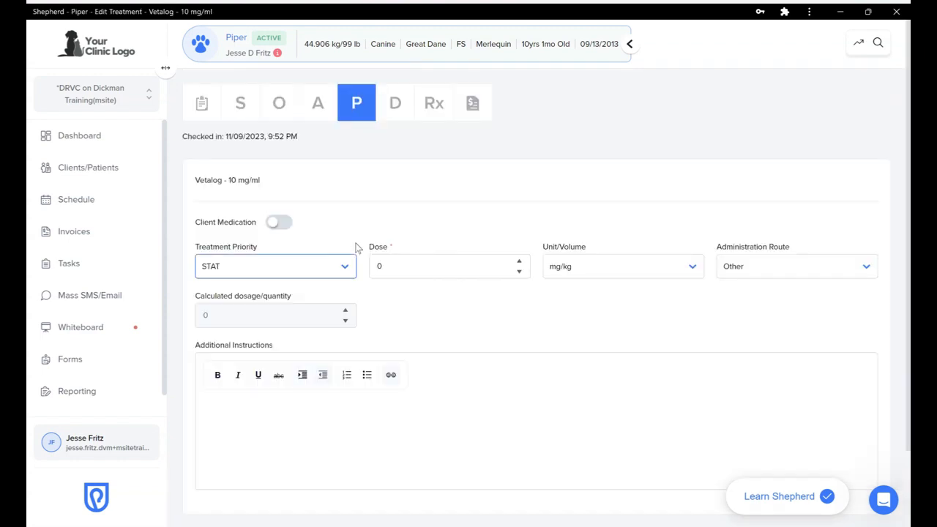
{"action": "scroll", "coordinate": [412, 305], "scroll_direction": "down", "scroll_amount": 1}
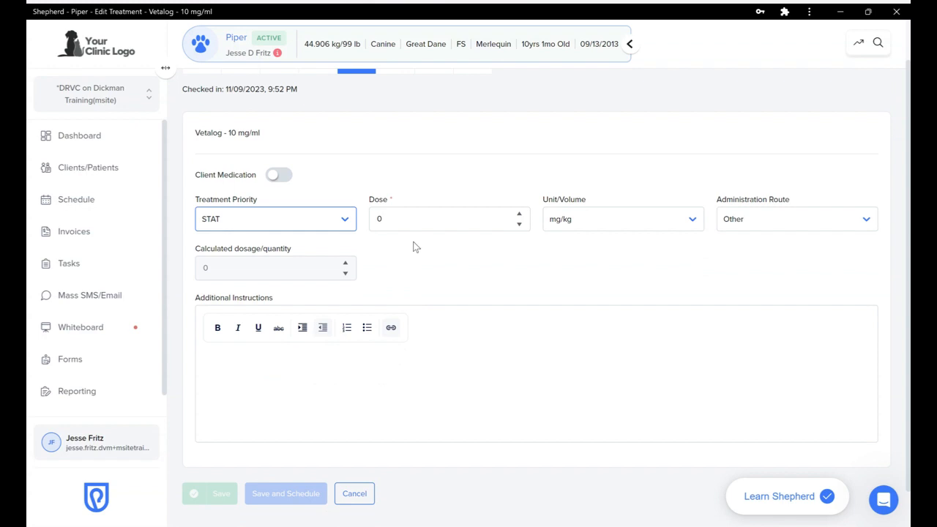
{"action": "left_click", "coordinate": [398, 217]}
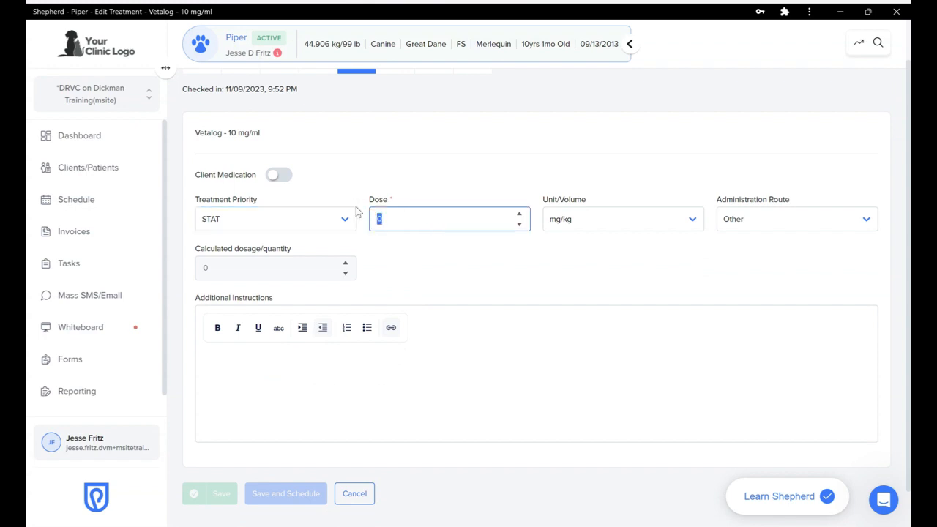
{"action": "type", "text": "9.9"}
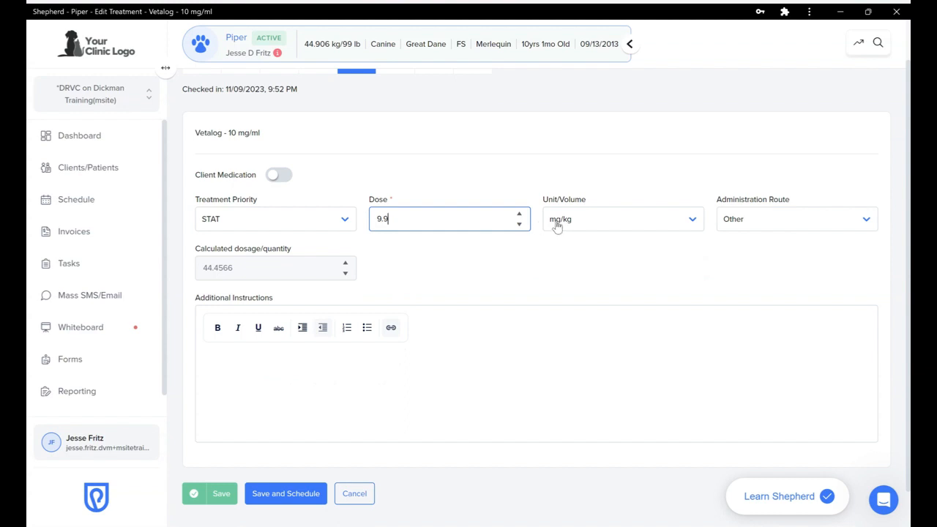
{"action": "left_click", "coordinate": [741, 223]}
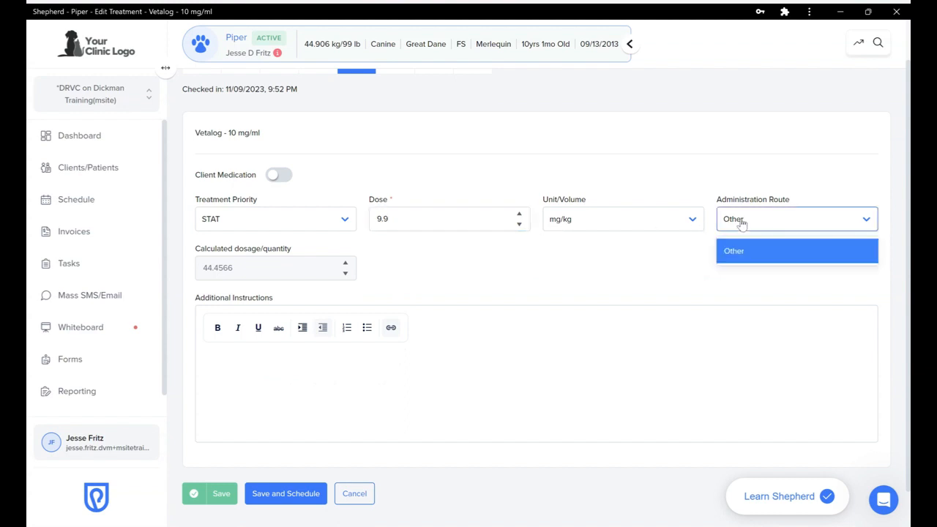
{"action": "left_click", "coordinate": [731, 251]}
{"action": "left_click", "coordinate": [745, 223]}
{"action": "left_click", "coordinate": [661, 246]}
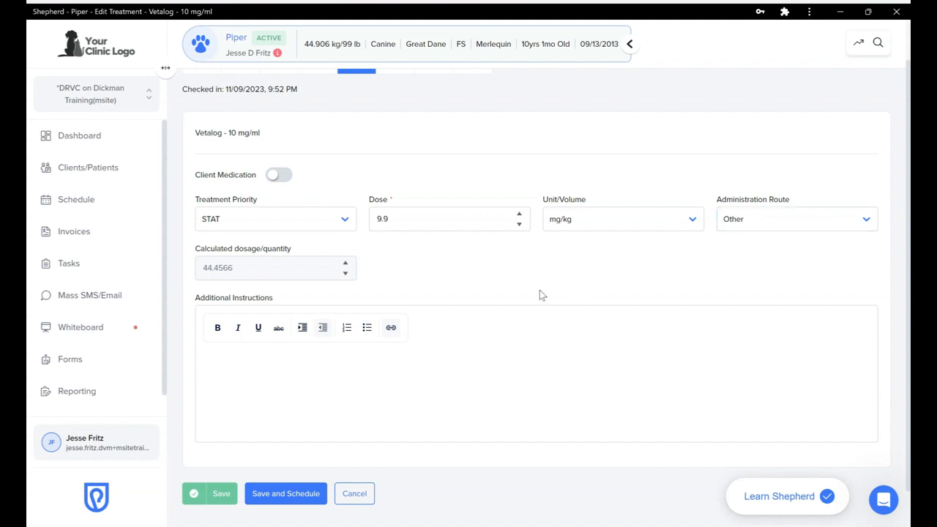
Make Vetalog a PRN-priority treatment and save it
{"action": "scroll", "coordinate": [505, 291], "scroll_direction": "down", "scroll_amount": 1}
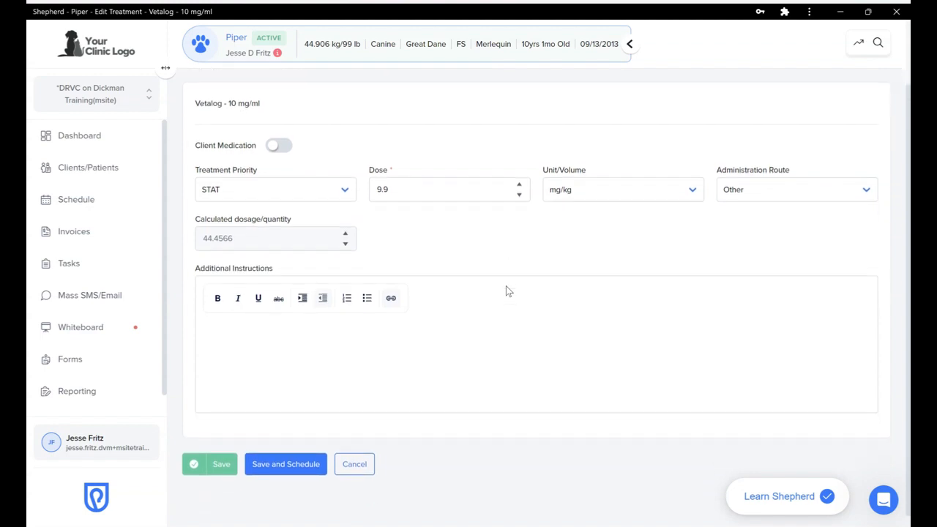
{"action": "left_click", "coordinate": [227, 193]}
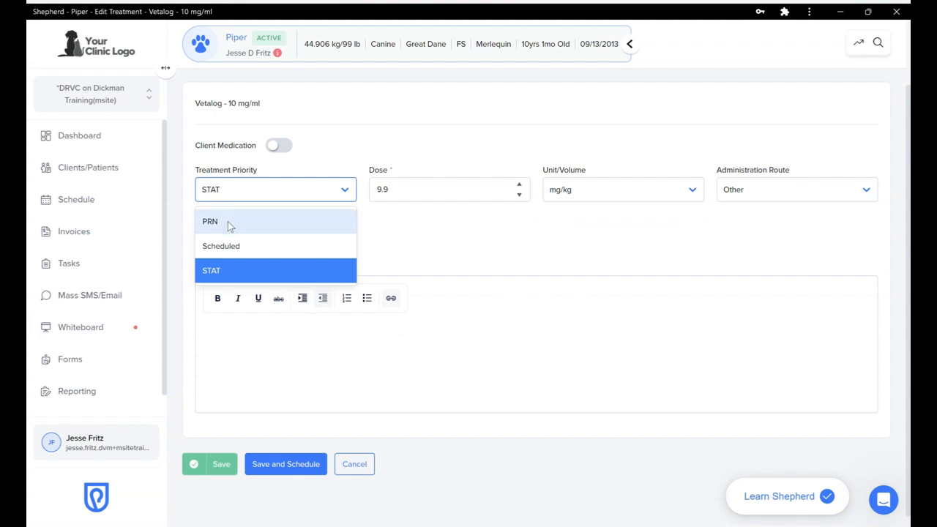
{"action": "left_click", "coordinate": [229, 223]}
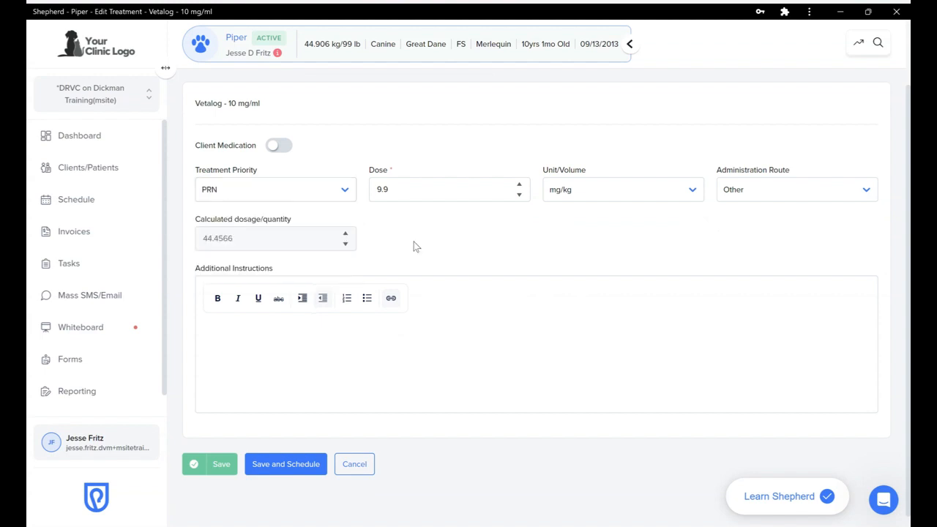
{"action": "left_click", "coordinate": [216, 463]}
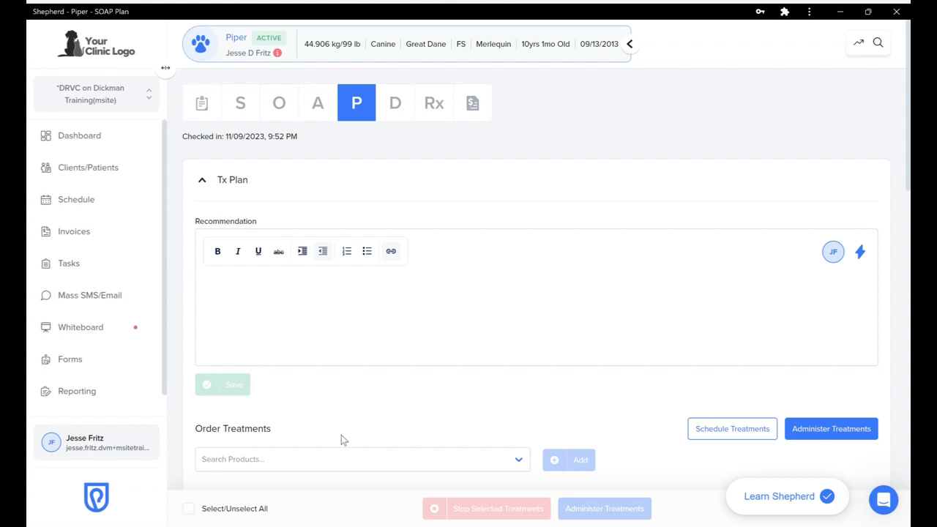
{"action": "scroll", "coordinate": [347, 397], "scroll_direction": "down", "scroll_amount": 5}
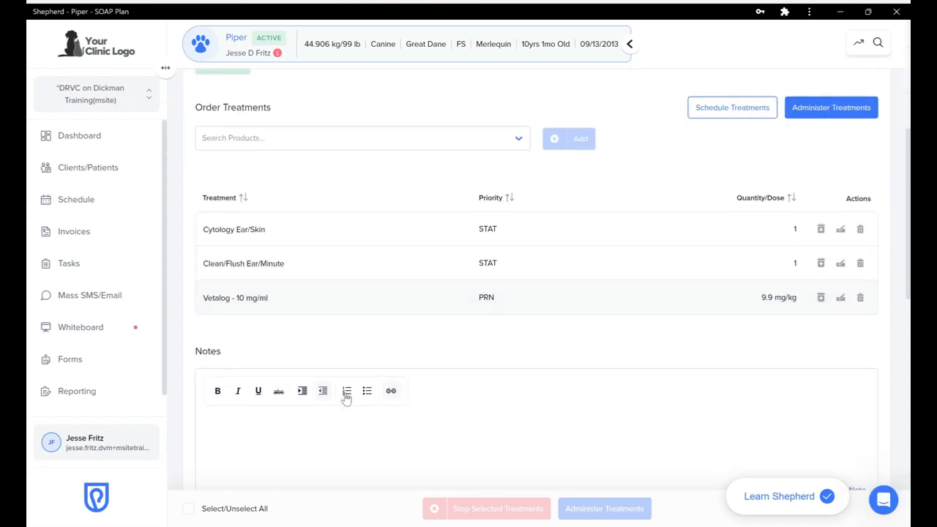
{"action": "scroll", "coordinate": [490, 347], "scroll_direction": "down", "scroll_amount": 1}
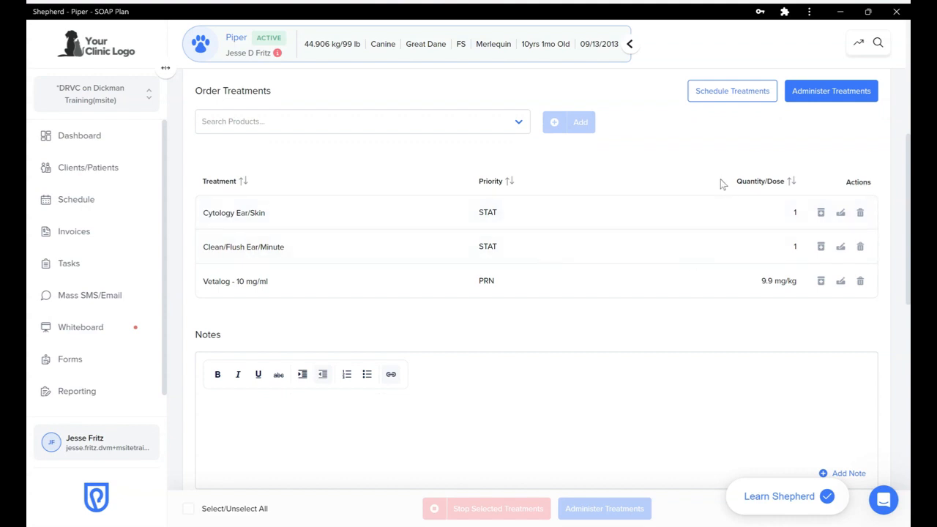
{"action": "scroll", "coordinate": [724, 184], "scroll_direction": "up", "scroll_amount": 1}
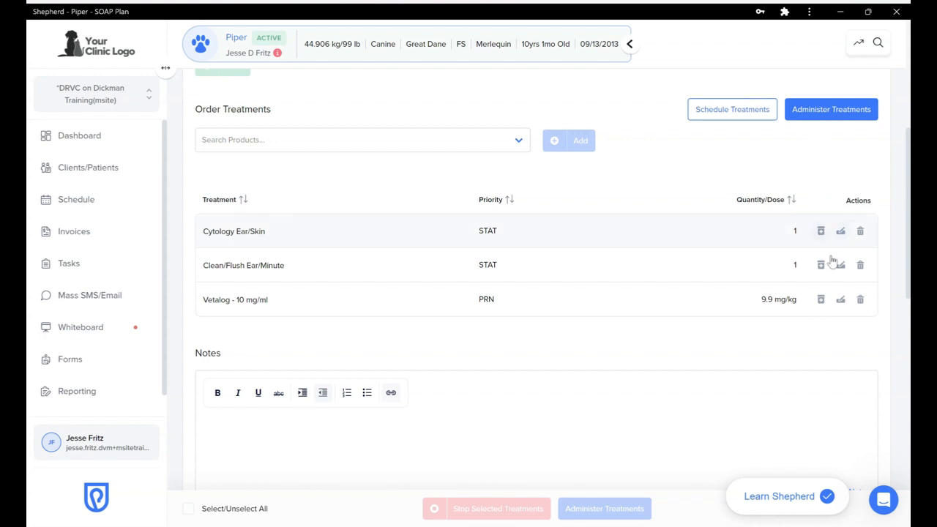
Schedule the ordered treatments and administer the STAT Cytology Ear/Skin and Clean/Flush Ear/Minute
{"action": "left_click", "coordinate": [724, 110]}
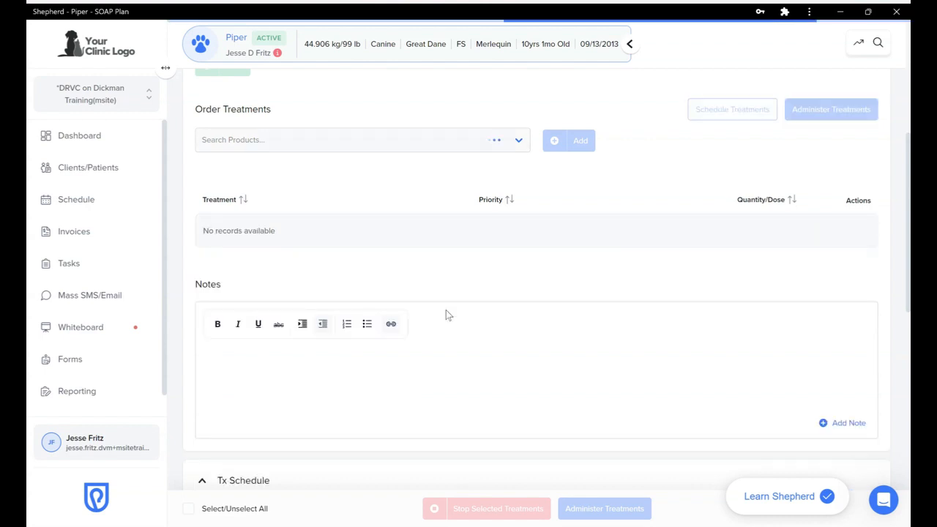
{"action": "scroll", "coordinate": [446, 310], "scroll_direction": "down", "scroll_amount": 3}
{"action": "scroll", "coordinate": [446, 310], "scroll_direction": "down", "scroll_amount": 3}
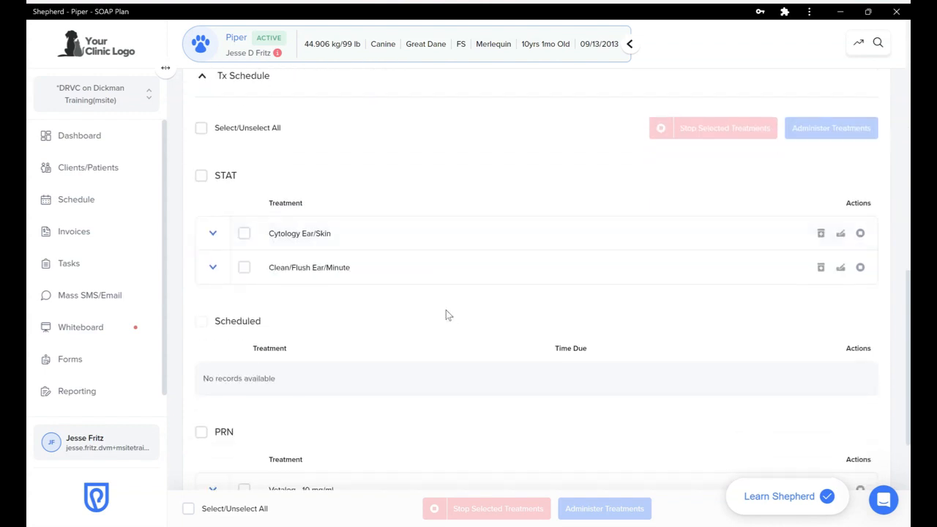
{"action": "scroll", "coordinate": [445, 313], "scroll_direction": "down", "scroll_amount": 1}
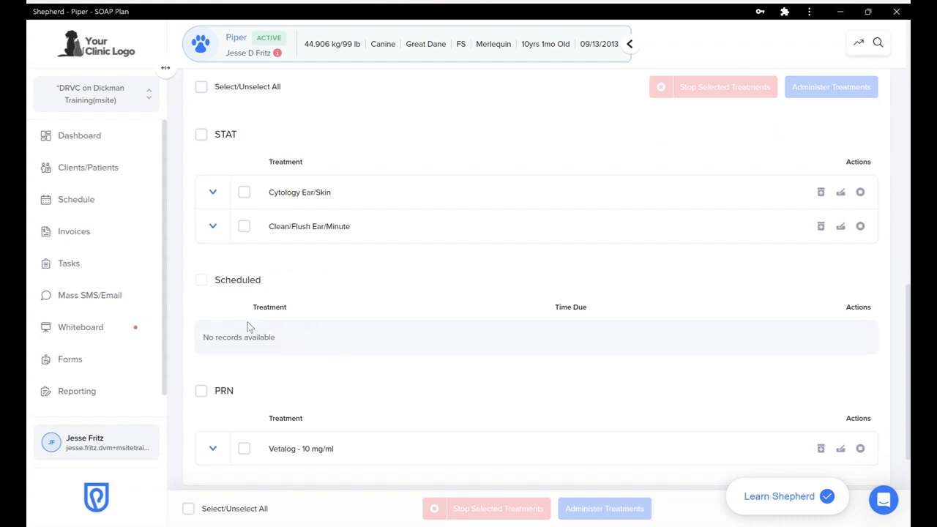
{"action": "scroll", "coordinate": [413, 299], "scroll_direction": "down", "scroll_amount": 1}
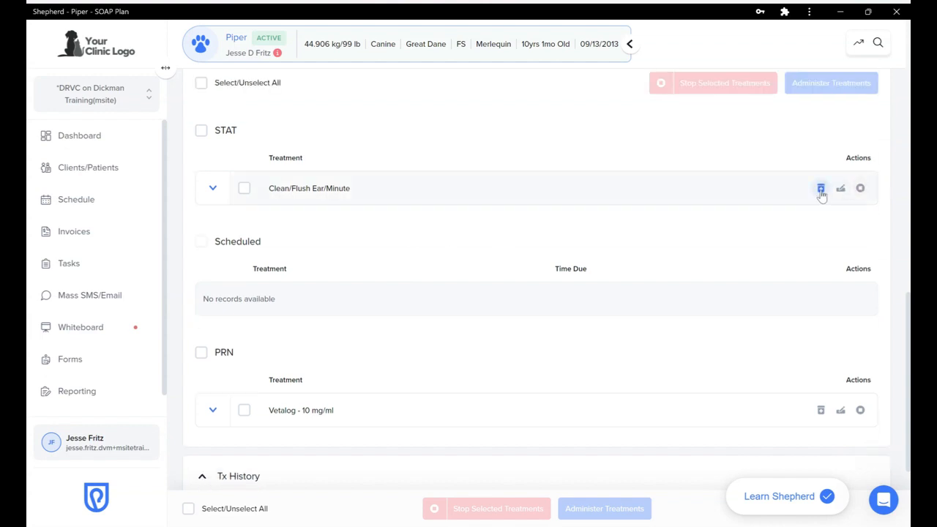
{"action": "left_click", "coordinate": [821, 189]}
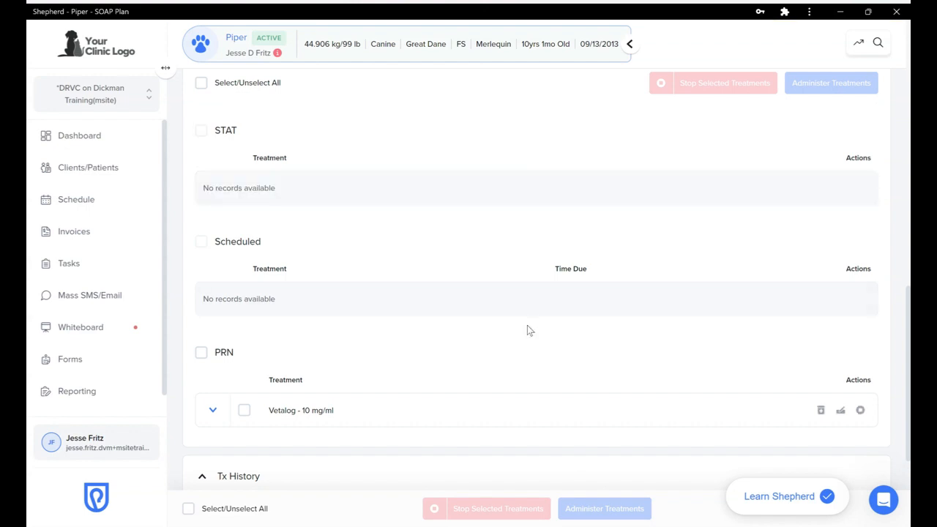
{"action": "scroll", "coordinate": [327, 184], "scroll_direction": "down", "scroll_amount": 3}
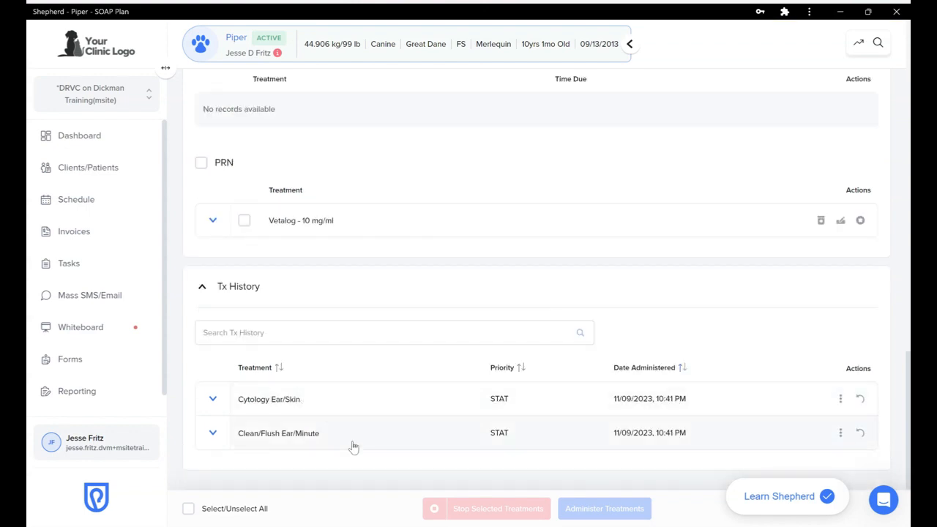
Start a note on the administered Cytology Ear/Skin record using the Ear Cytology template
{"action": "left_click", "coordinate": [213, 401]}
{"action": "scroll", "coordinate": [214, 403], "scroll_direction": "down", "scroll_amount": 2}
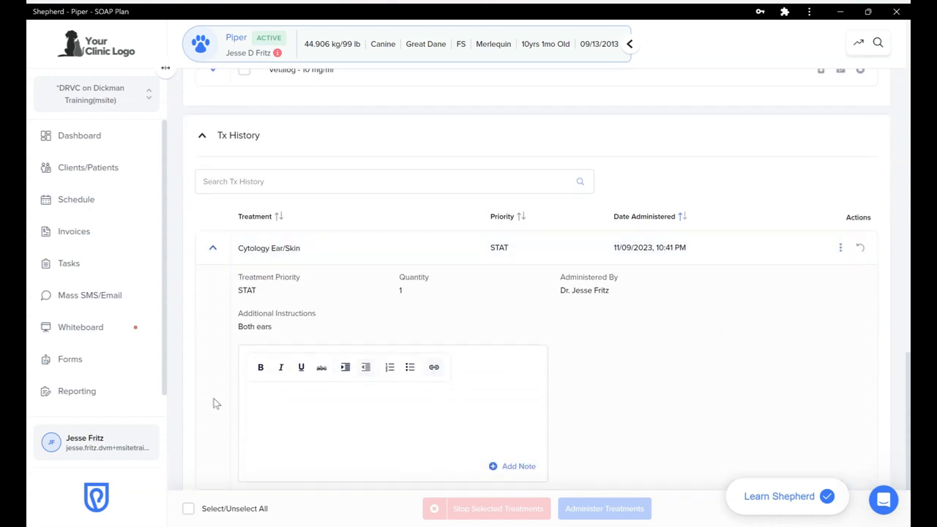
{"action": "scroll", "coordinate": [213, 403], "scroll_direction": "down", "scroll_amount": 1}
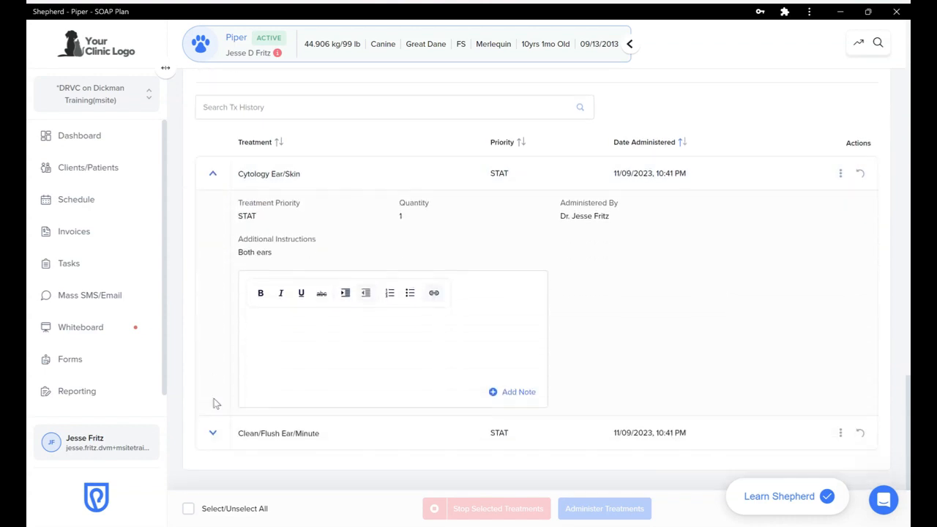
{"action": "left_click", "coordinate": [306, 346]}
{"action": "left_click", "coordinate": [531, 293]}
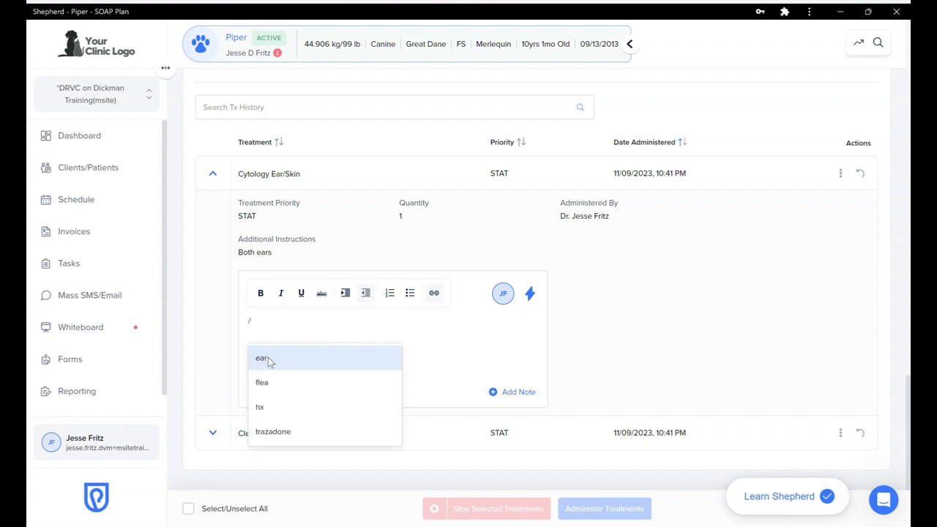
{"action": "left_click", "coordinate": [267, 359]}
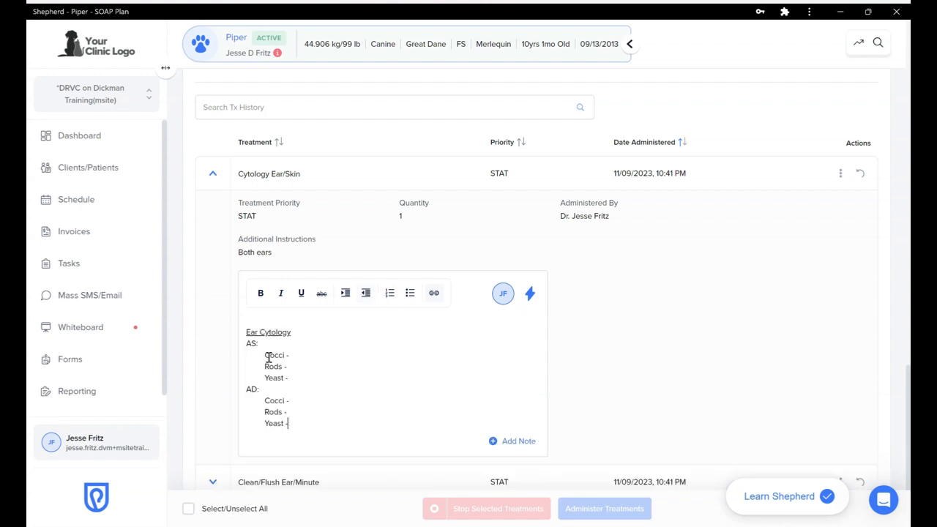
Fill in the AS results (2+, Rods none, Yeast 3+) and save the cytology note
{"action": "scroll", "coordinate": [332, 367], "scroll_direction": "down", "scroll_amount": 1}
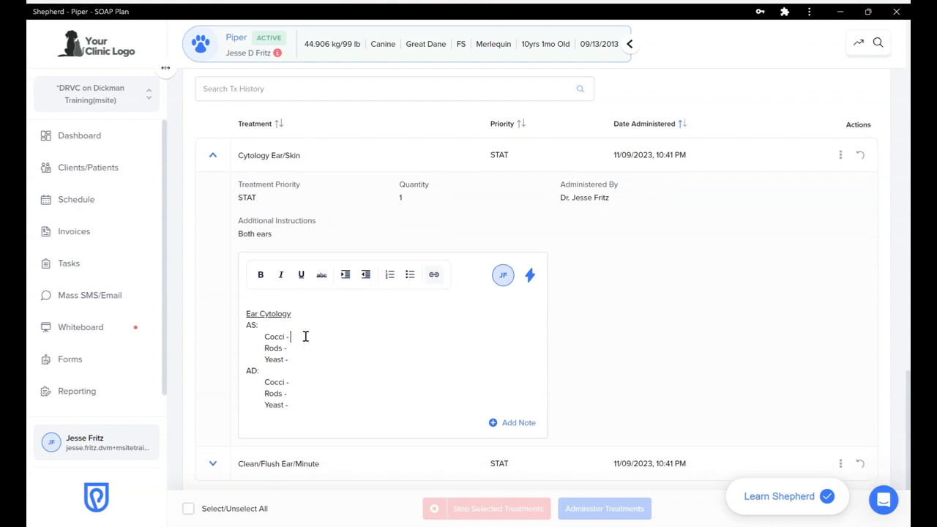
{"action": "type", "text": "2+"}
{"action": "left_click", "coordinate": [298, 347]}
{"action": "type", "text": "none"}
{"action": "left_click", "coordinate": [297, 359]}
{"action": "type", "text": "3+"}
{"action": "scroll", "coordinate": [629, 344], "scroll_direction": "down", "scroll_amount": 2}
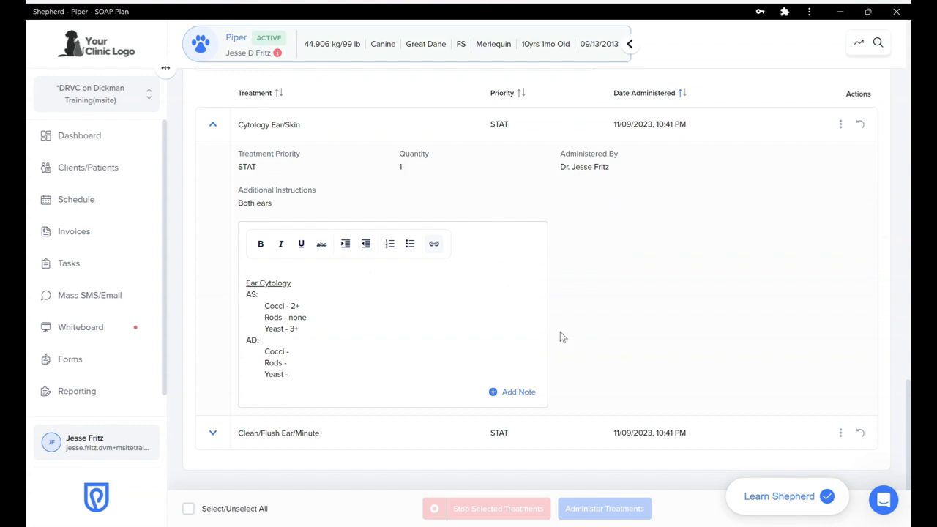
{"action": "left_click", "coordinate": [511, 394]}
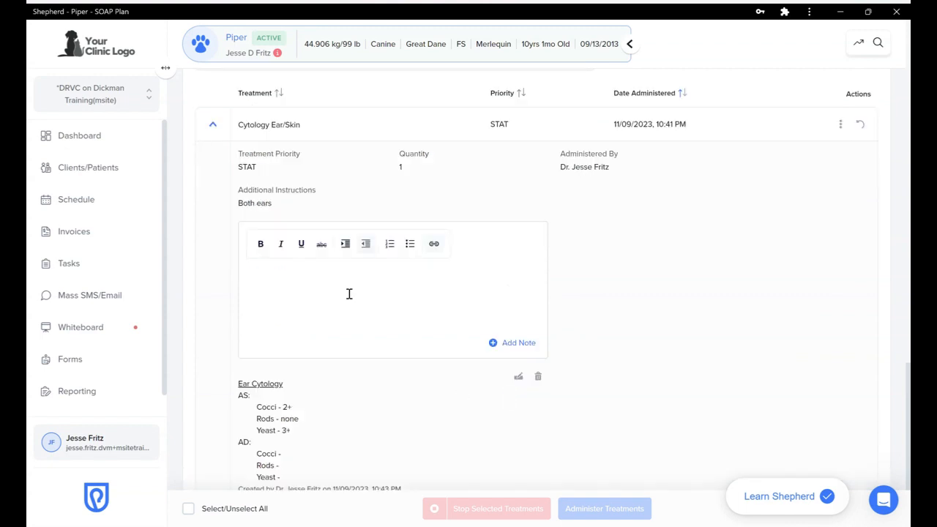
Collapse the Cytology Ear/Skin entry in Tx History
{"action": "scroll", "coordinate": [366, 285], "scroll_direction": "down", "scroll_amount": 2}
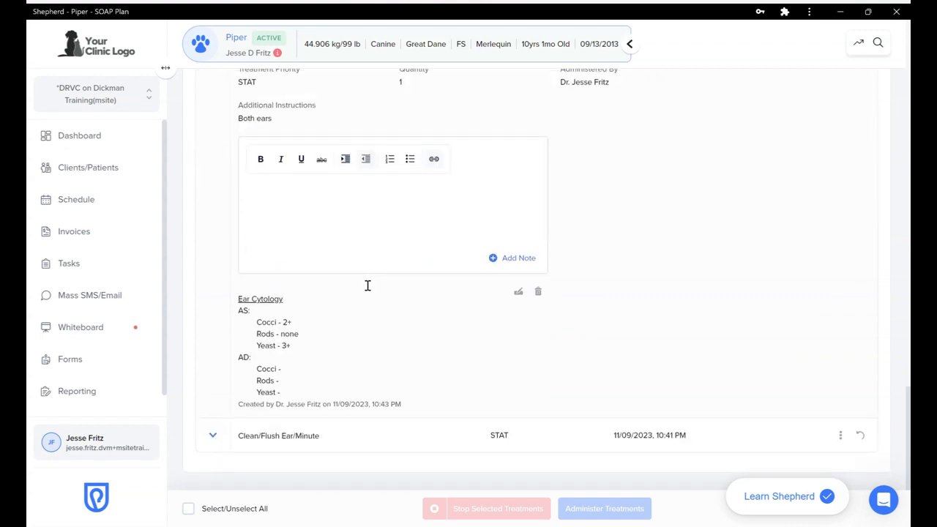
{"action": "scroll", "coordinate": [368, 286], "scroll_direction": "up", "scroll_amount": 2}
{"action": "scroll", "coordinate": [367, 286], "scroll_direction": "down", "scroll_amount": 3}
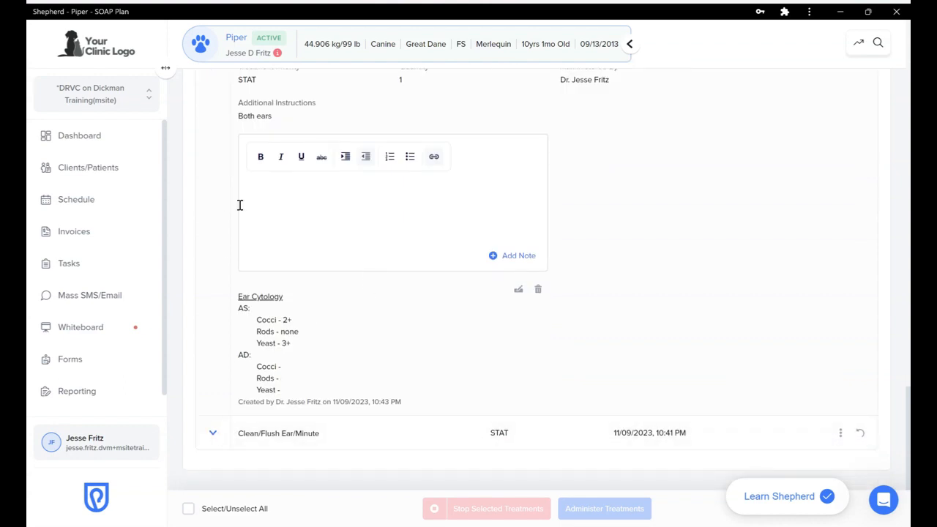
{"action": "scroll", "coordinate": [240, 205], "scroll_direction": "up", "scroll_amount": 2}
{"action": "left_click", "coordinate": [214, 173]}
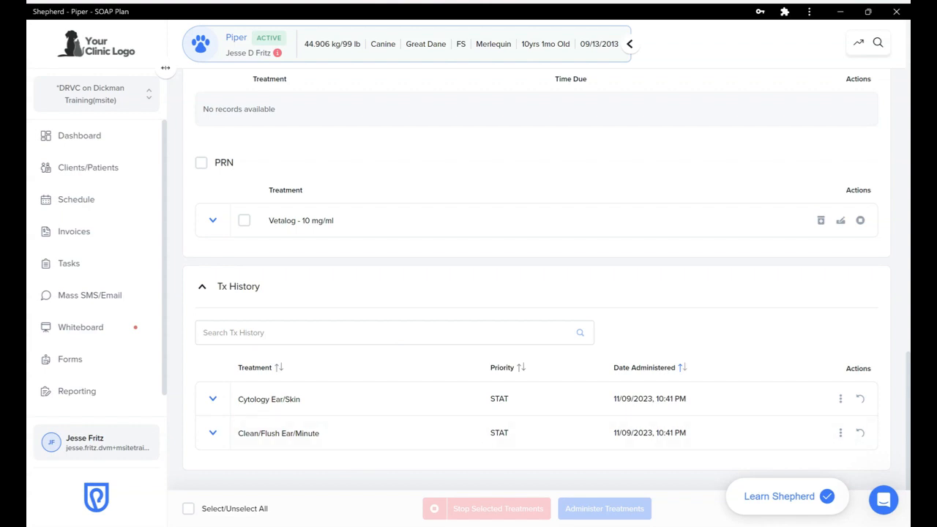
Administer the PRN Vetalog - 10 mg/ml dose and confirm it appears in Tx History
{"action": "left_click", "coordinate": [202, 286]}
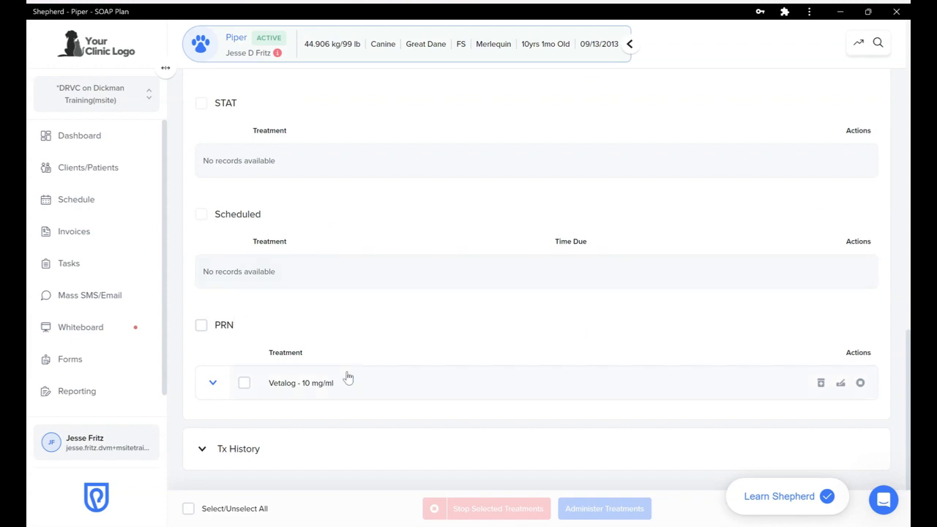
{"action": "left_click", "coordinate": [821, 383]}
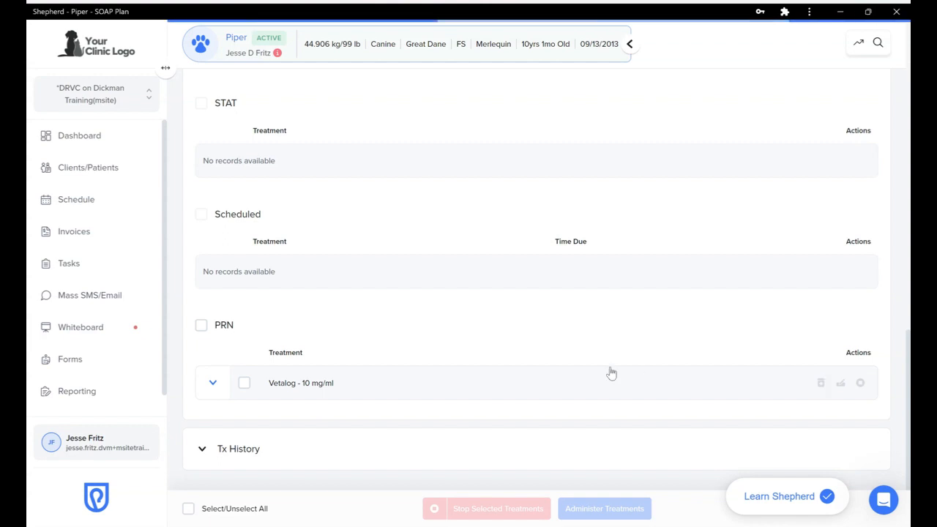
{"action": "left_click", "coordinate": [197, 448]}
{"action": "scroll", "coordinate": [263, 448], "scroll_direction": "down", "scroll_amount": 3}
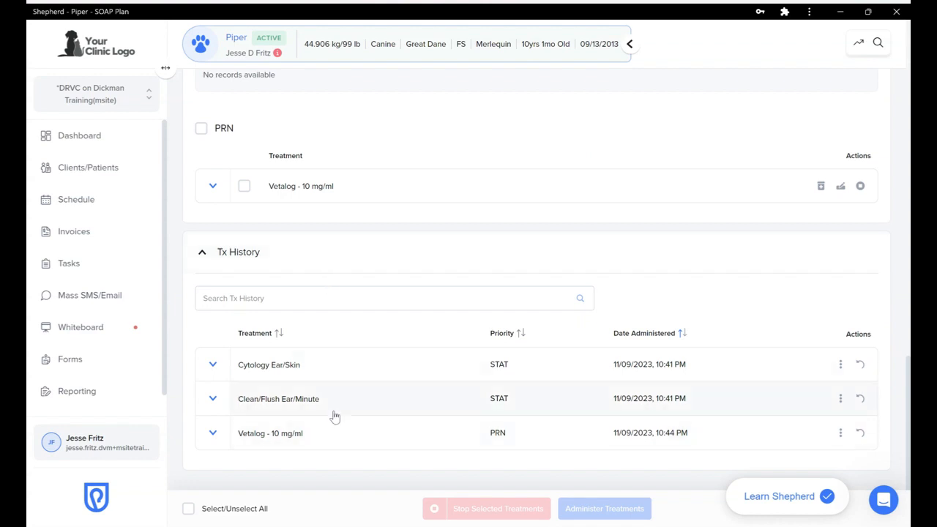
{"action": "scroll", "coordinate": [425, 339], "scroll_direction": "up", "scroll_amount": 10}
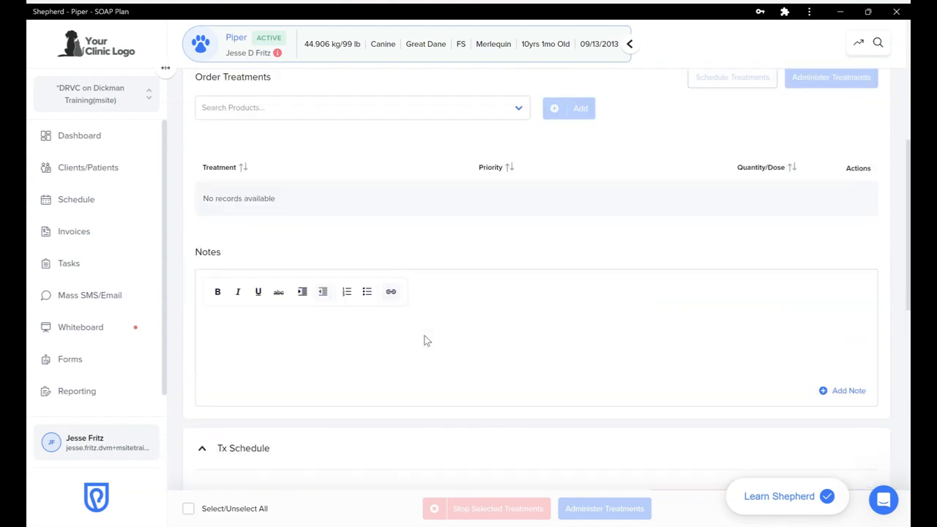
{"action": "scroll", "coordinate": [424, 335], "scroll_direction": "up", "scroll_amount": 3}
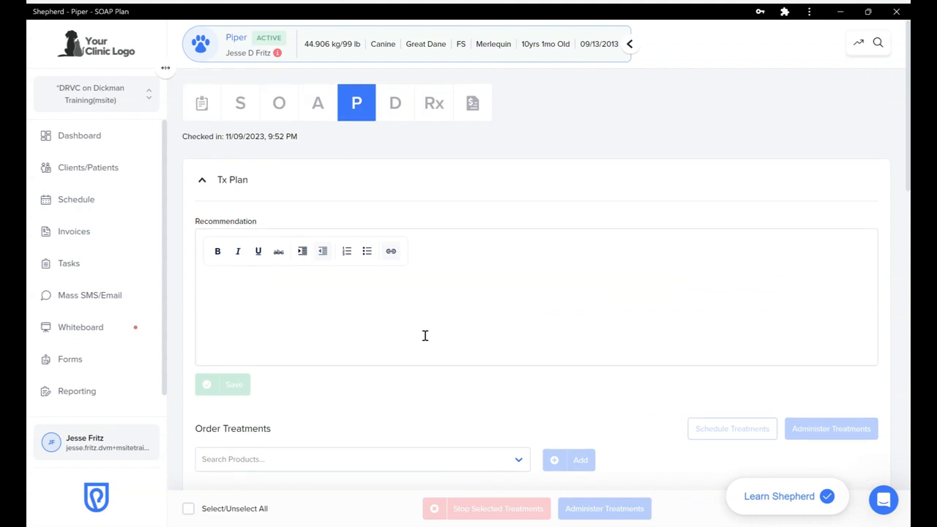
Switch to Discharge Instructions and read through the Otitis externa ear infection handout
{"action": "left_click", "coordinate": [395, 106]}
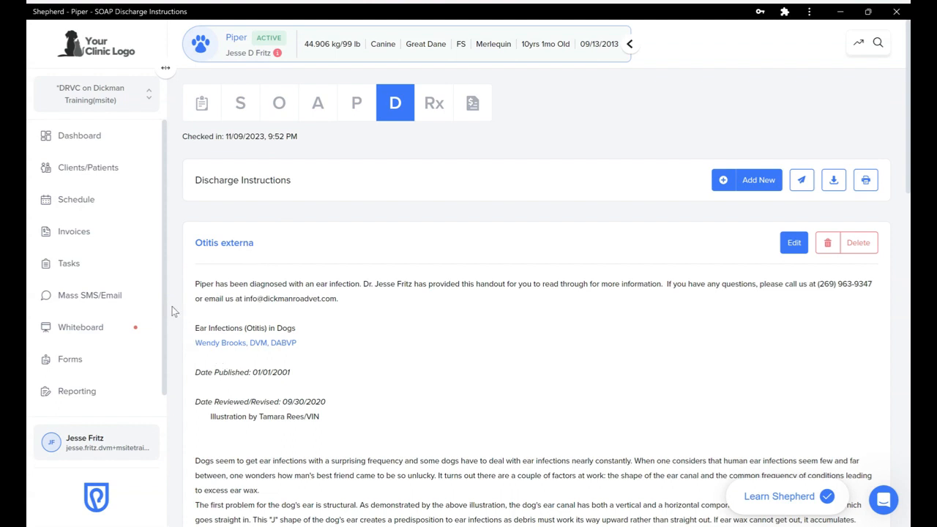
{"action": "scroll", "coordinate": [173, 312], "scroll_direction": "down", "scroll_amount": 1}
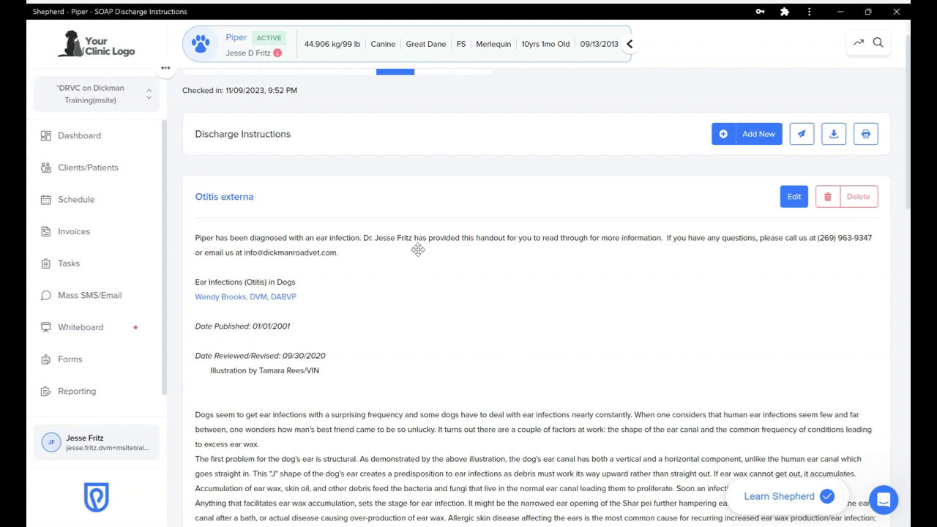
{"action": "scroll", "coordinate": [413, 262], "scroll_direction": "down", "scroll_amount": 2}
{"action": "scroll", "coordinate": [413, 262], "scroll_direction": "down", "scroll_amount": 10}
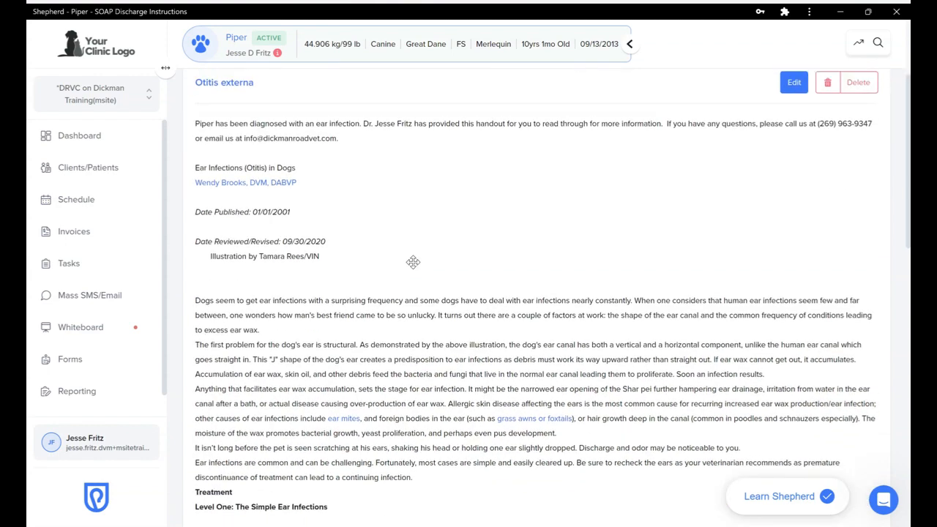
{"action": "scroll", "coordinate": [413, 262], "scroll_direction": "down", "scroll_amount": 3}
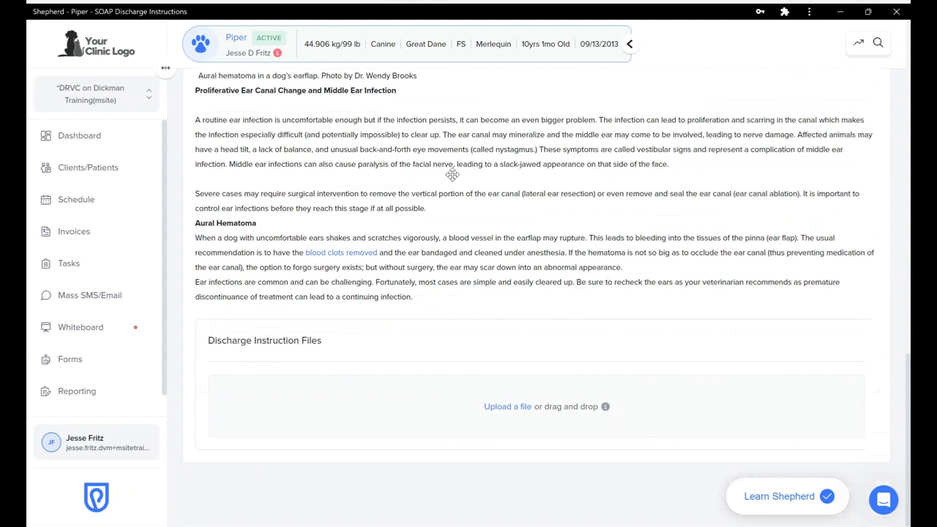
{"action": "scroll", "coordinate": [453, 175], "scroll_direction": "up", "scroll_amount": 15}
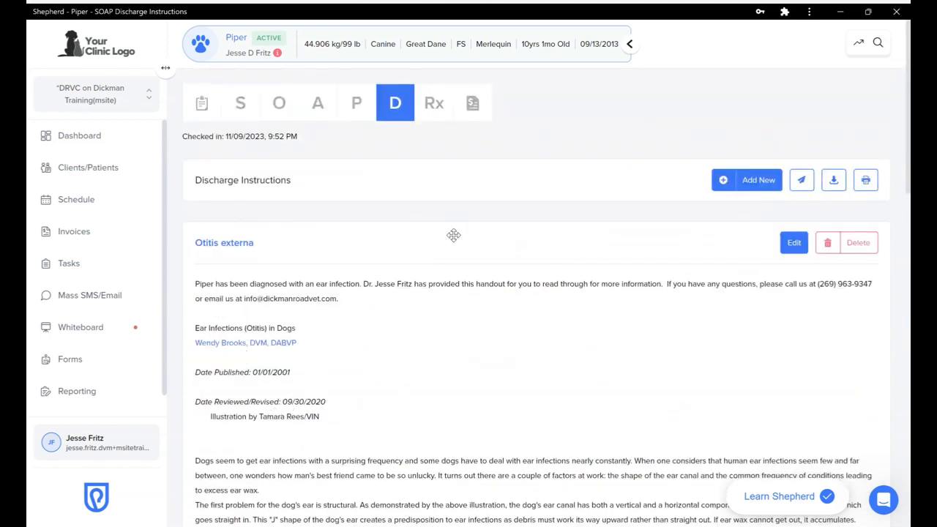
Start a new prescription in Rx for Apoquel - 16 mg/Tablet
{"action": "left_click", "coordinate": [424, 106]}
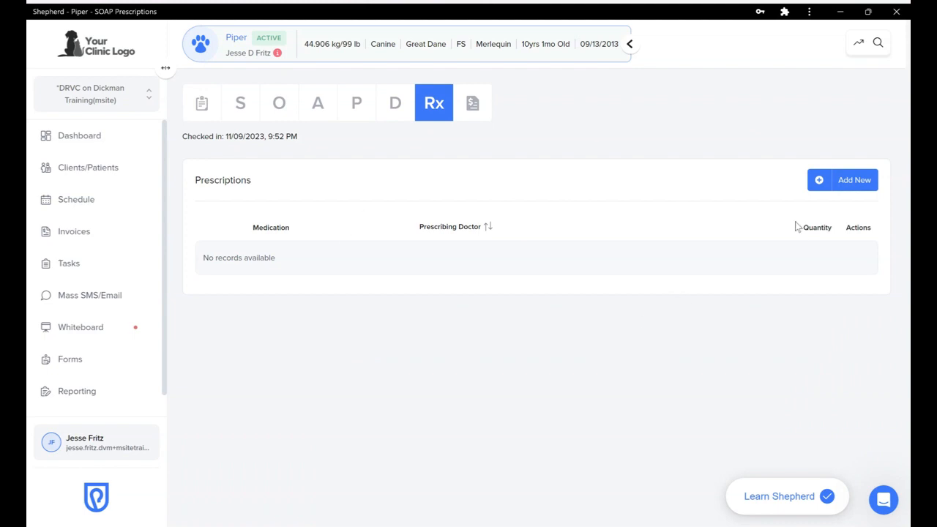
{"action": "left_click", "coordinate": [823, 188]}
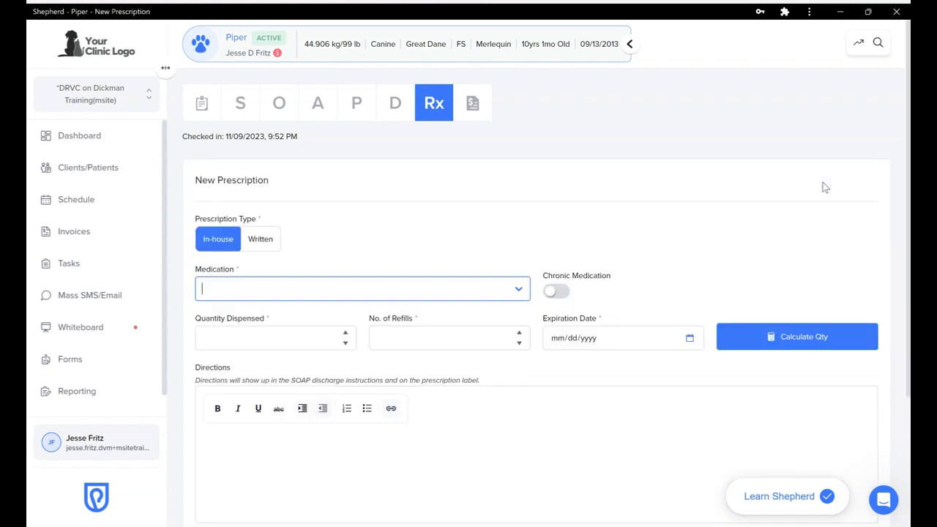
{"action": "type", "text": "apoqu"}
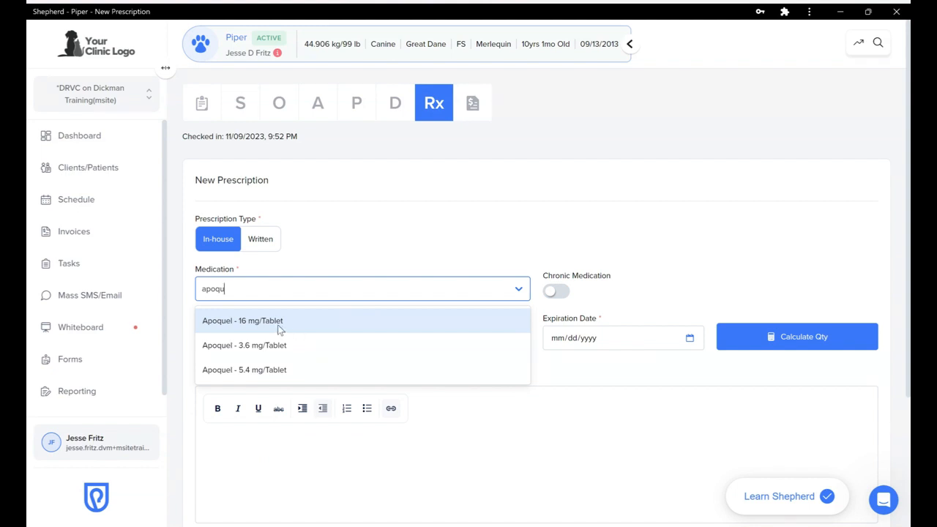
{"action": "left_click", "coordinate": [348, 316]}
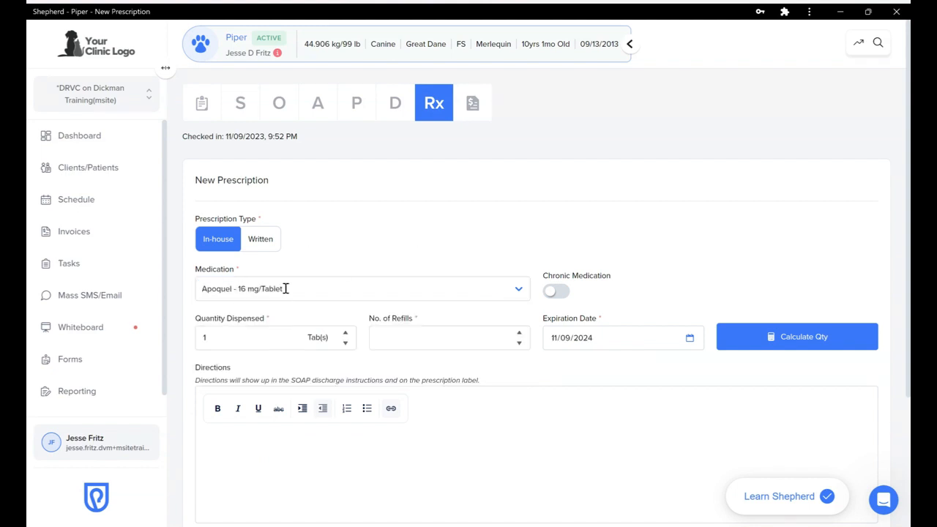
Mark the Apoquel prescription as chronic with 30 tablets dispensed and 11 refills
{"action": "scroll", "coordinate": [333, 261], "scroll_direction": "down", "scroll_amount": 1}
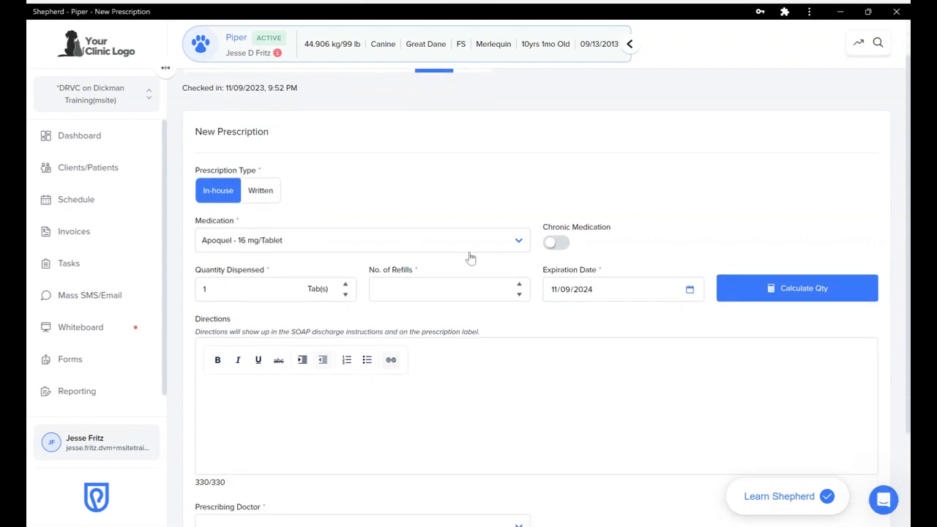
{"action": "left_click", "coordinate": [556, 245]}
{"action": "scroll", "coordinate": [356, 271], "scroll_direction": "down", "scroll_amount": 1}
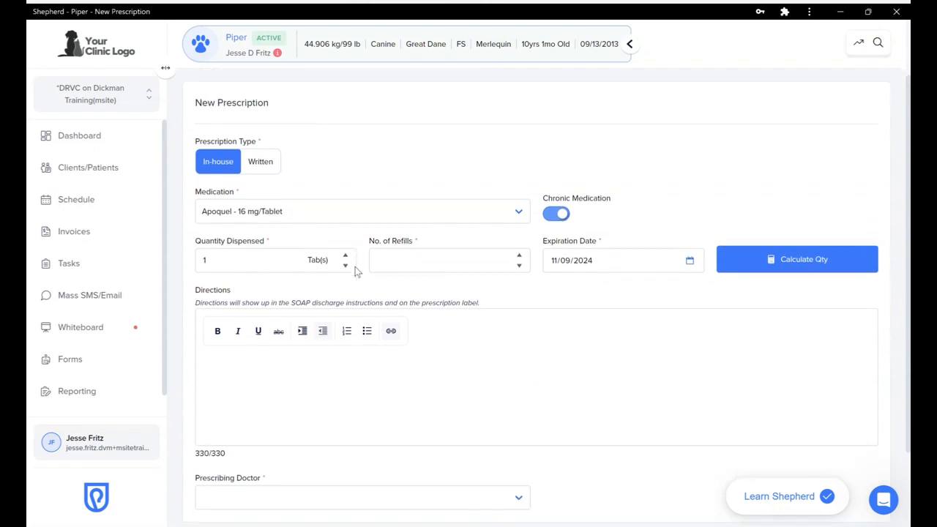
{"action": "scroll", "coordinate": [235, 263], "scroll_direction": "down", "scroll_amount": 1}
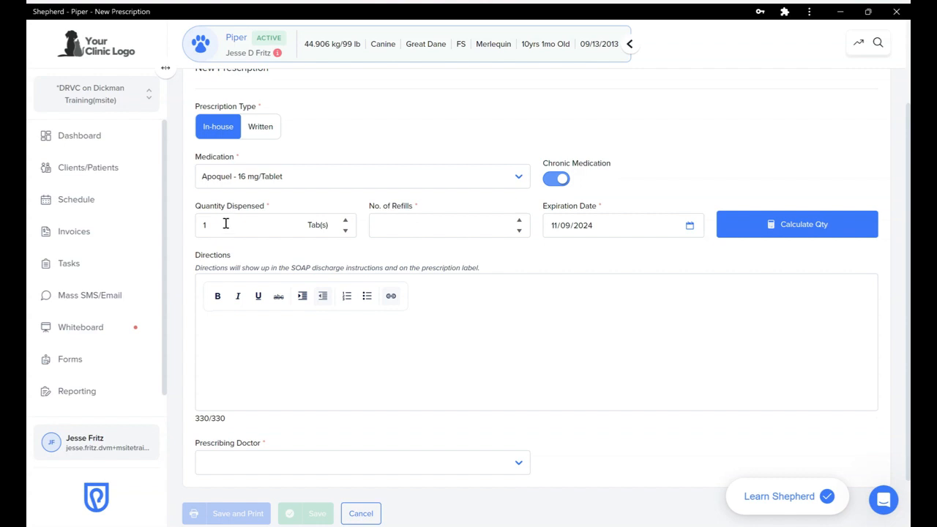
{"action": "double_click", "coordinate": [226, 225]}
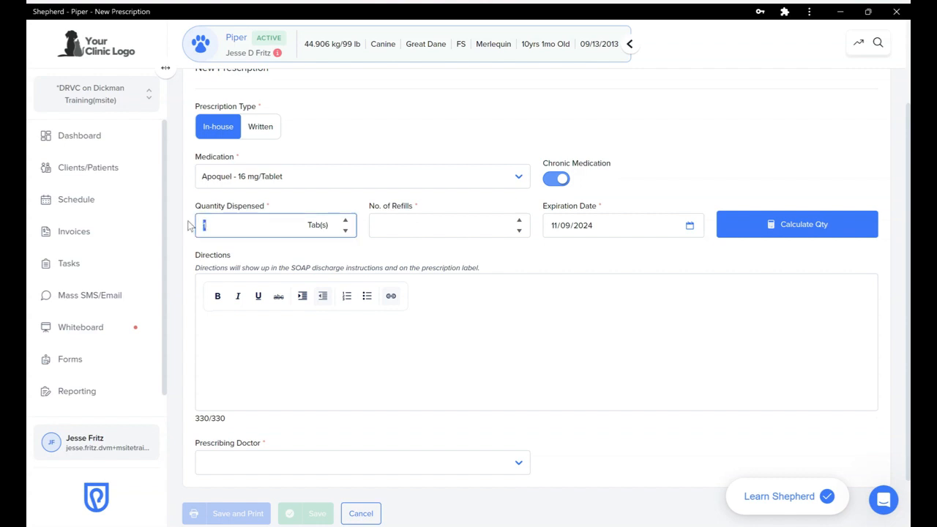
{"action": "type", "text": "30"}
{"action": "left_click", "coordinate": [417, 226]}
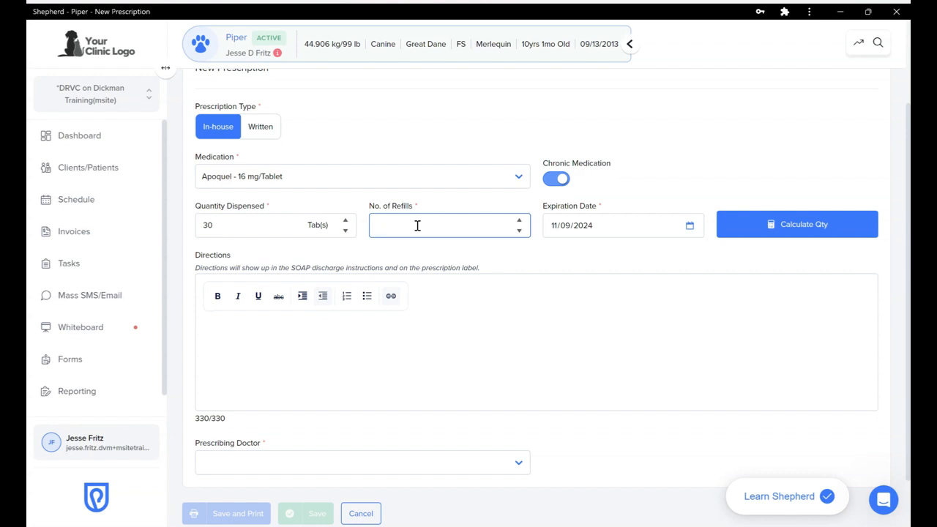
{"action": "type", "text": "11"}
Change the Apoquel prescription's expiration date to 06/09/2024
{"action": "left_click", "coordinate": [469, 246]}
{"action": "scroll", "coordinate": [575, 249], "scroll_direction": "down", "scroll_amount": 1}
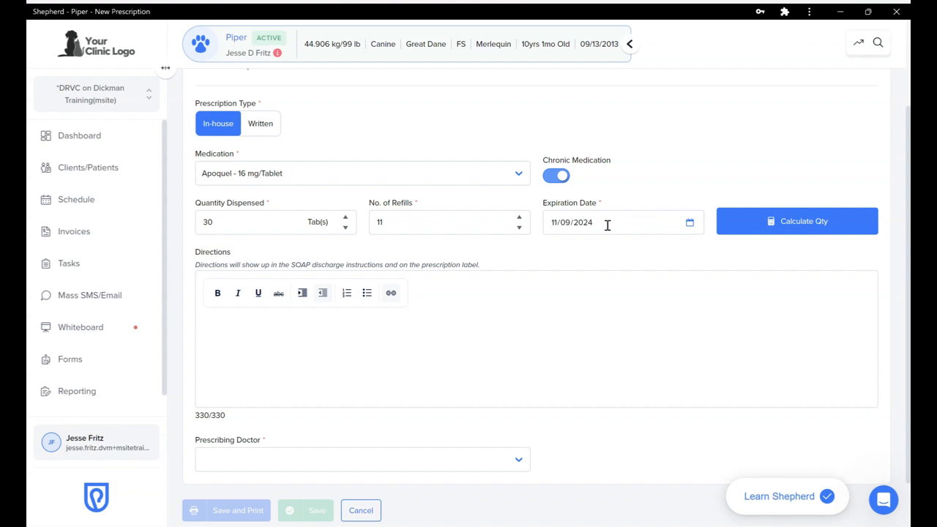
{"action": "left_click", "coordinate": [694, 227]}
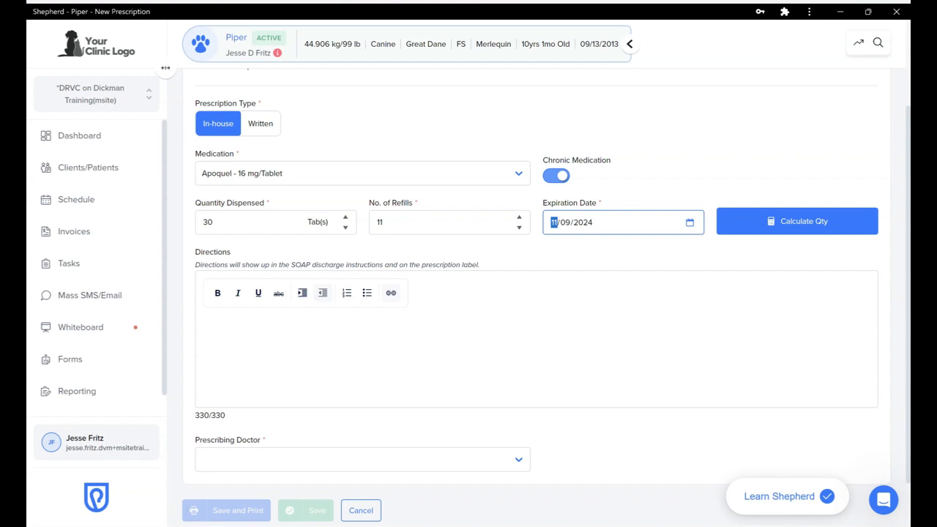
{"action": "key", "text": "Down"}
{"action": "key", "text": "Down"}
{"action": "key", "text": "Down"}
{"action": "key", "text": "Down"}
{"action": "key", "text": "Down"}
{"action": "left_click", "coordinate": [650, 190]}
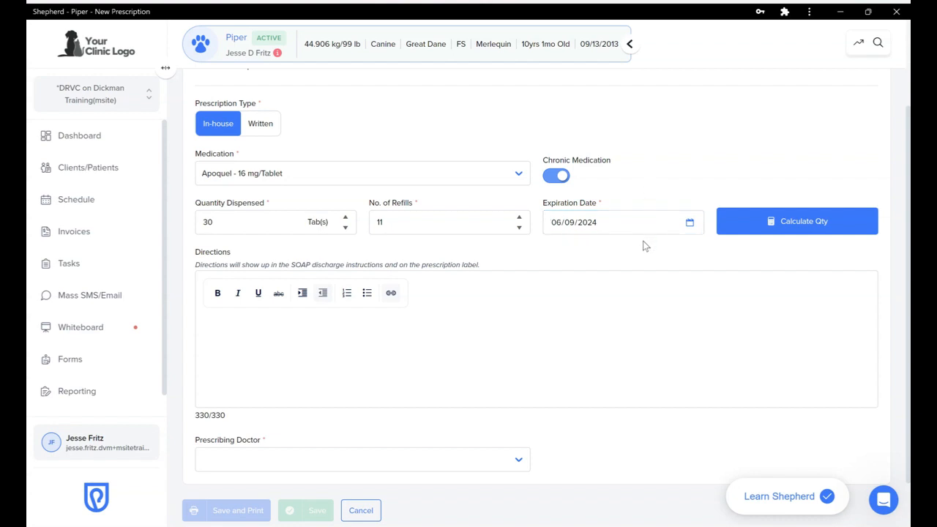
Show and then hide the Calculate Qty dose fields
{"action": "scroll", "coordinate": [643, 242], "scroll_direction": "down", "scroll_amount": 1}
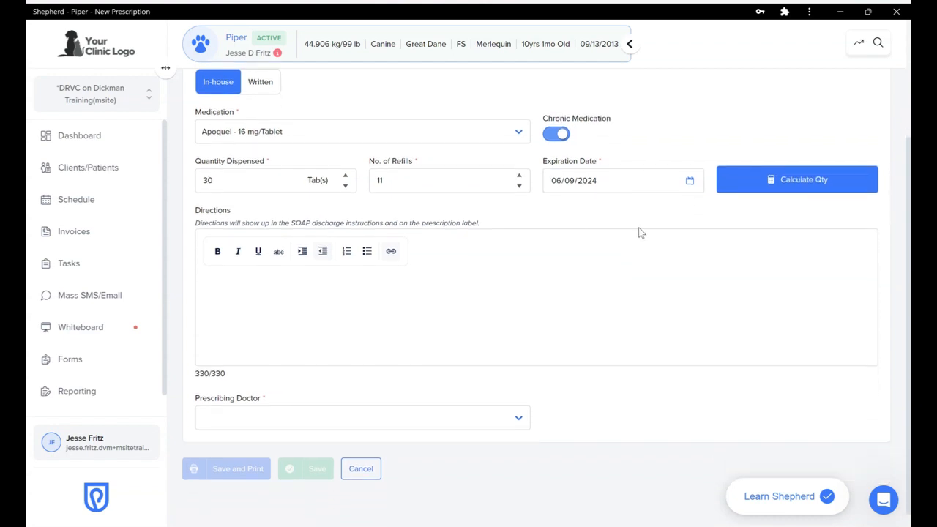
{"action": "left_click", "coordinate": [781, 189]}
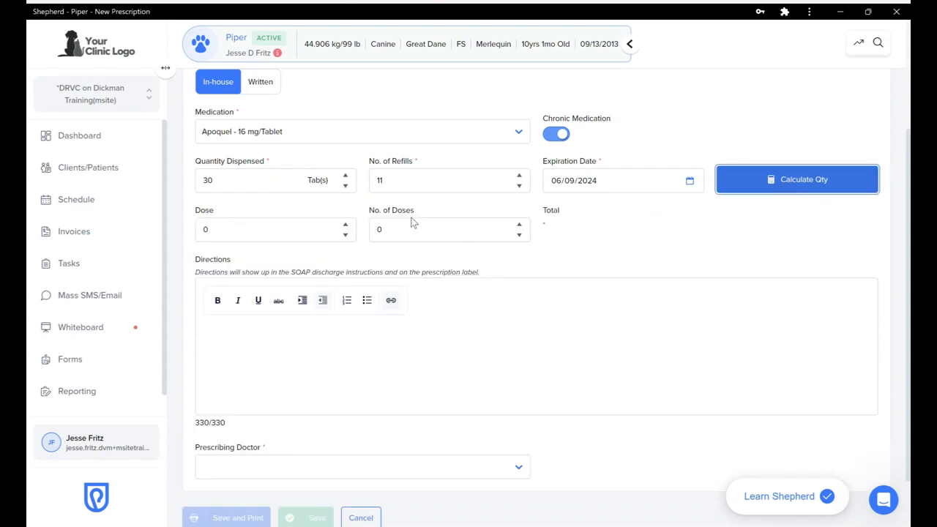
{"action": "left_click", "coordinate": [754, 190]}
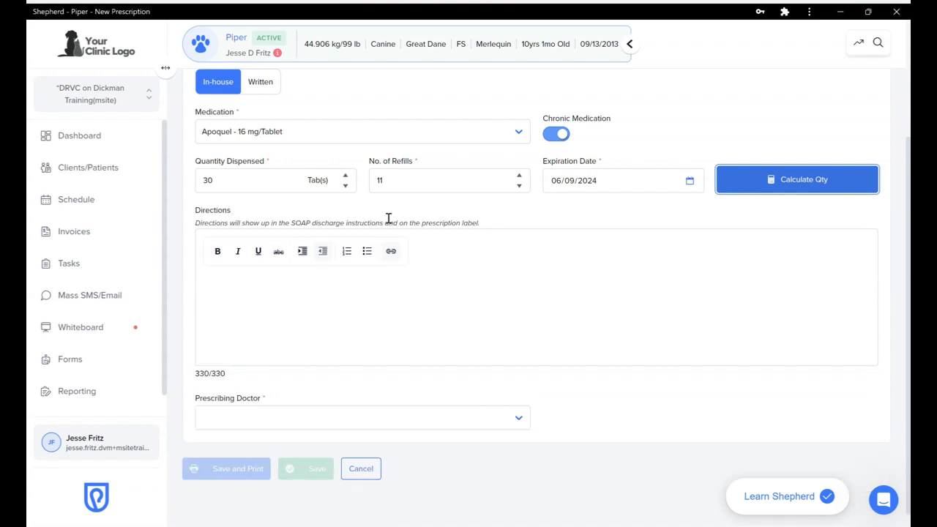
{"action": "scroll", "coordinate": [387, 217], "scroll_direction": "down", "scroll_amount": 1}
Enter the directions 'Give one tablet by mouth every 24 hours.'
{"action": "left_click", "coordinate": [281, 275]}
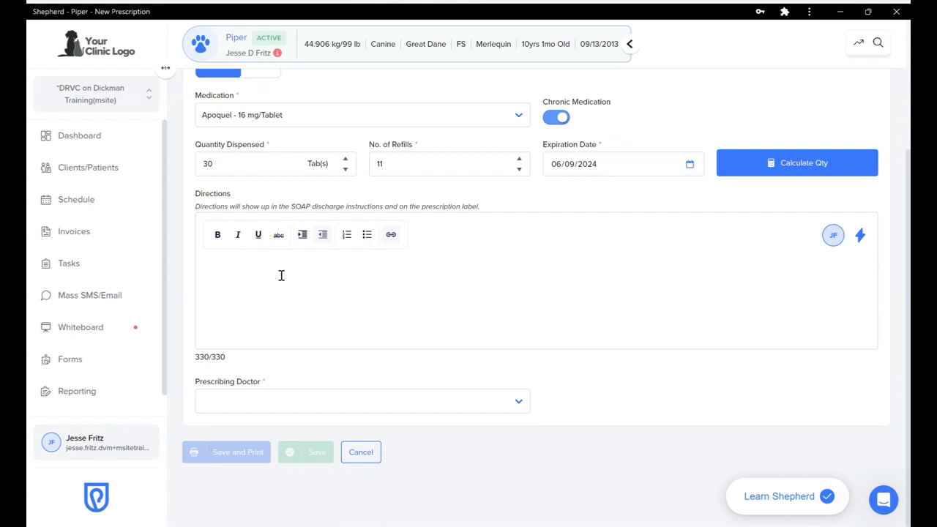
{"action": "type", "text": "Give "}
{"action": "type", "text": "one tablet "}
{"action": "type", "text": "by mo"}
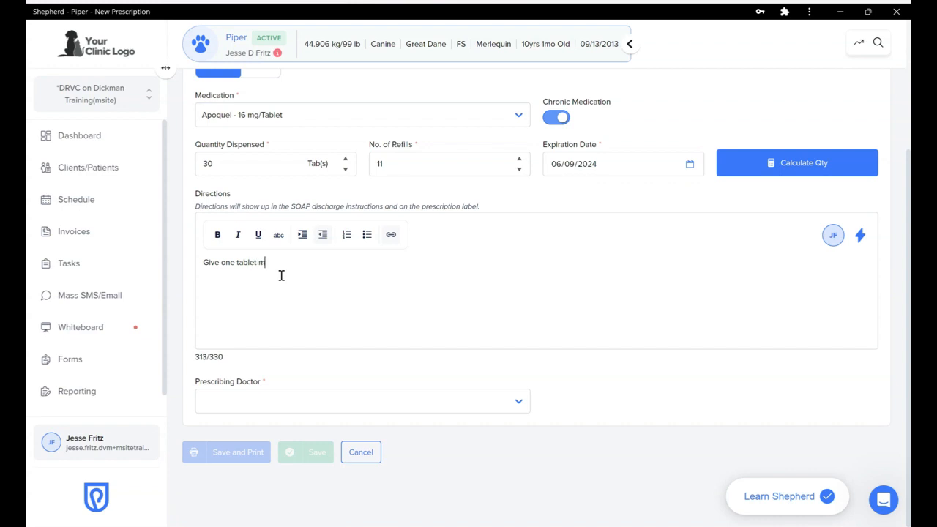
{"action": "type", "text": "every 24h"}
{"action": "key", "text": "BackSpace"}
{"action": "type", "text": "hours."}
Choose the prescribing doctor, then save the prescription and print its label
{"action": "left_click", "coordinate": [303, 401]}
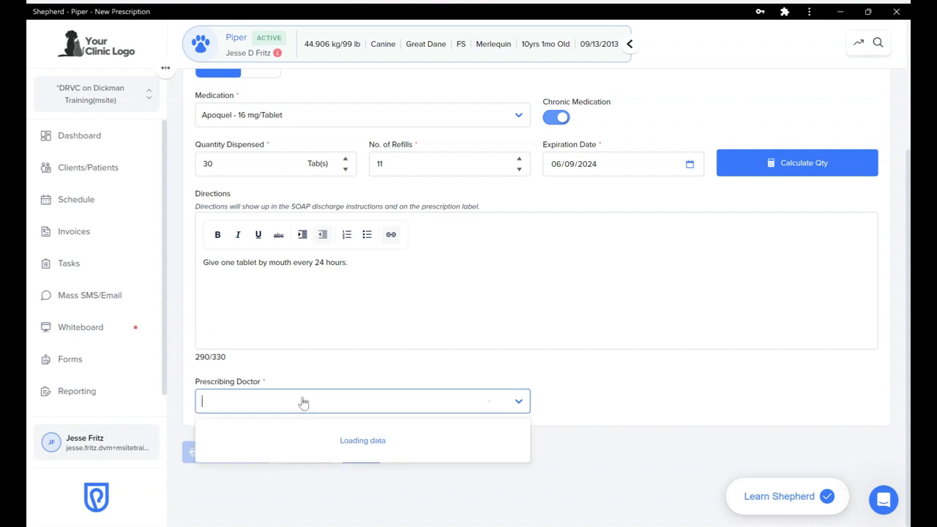
{"action": "scroll", "coordinate": [269, 452], "scroll_direction": "down", "scroll_amount": 3}
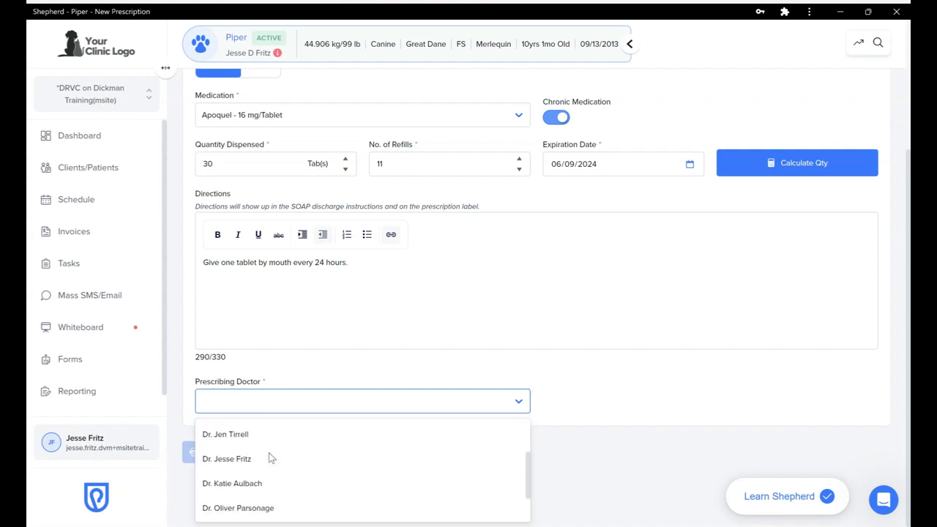
{"action": "left_click", "coordinate": [238, 438]}
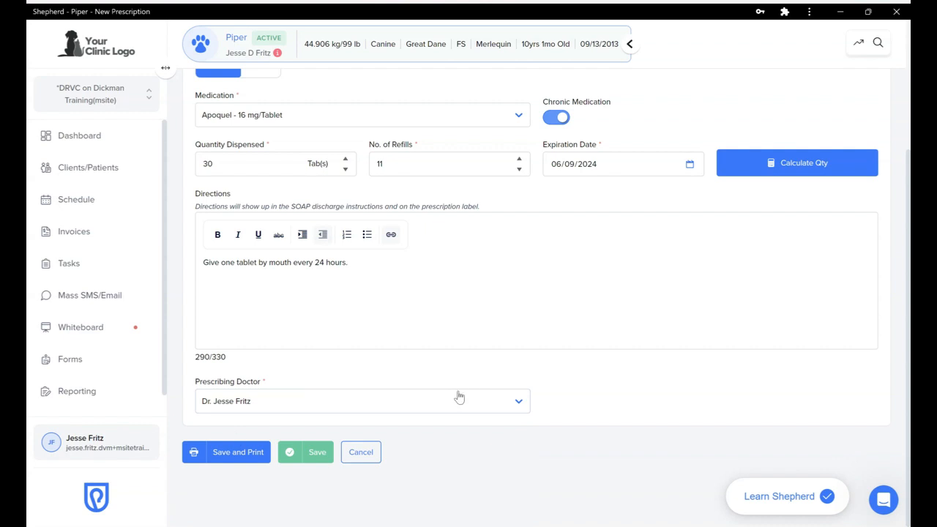
{"action": "left_click", "coordinate": [237, 451]}
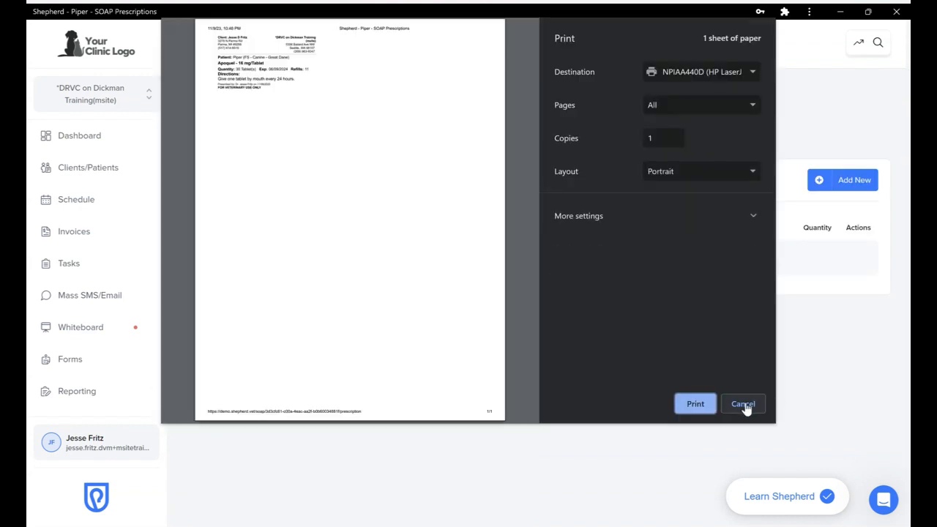
Close the print preview and expand the Apoquel 16 mg/Tablet prescription: 30 tablets, expiring 06/09/2024
{"action": "left_click", "coordinate": [744, 404]}
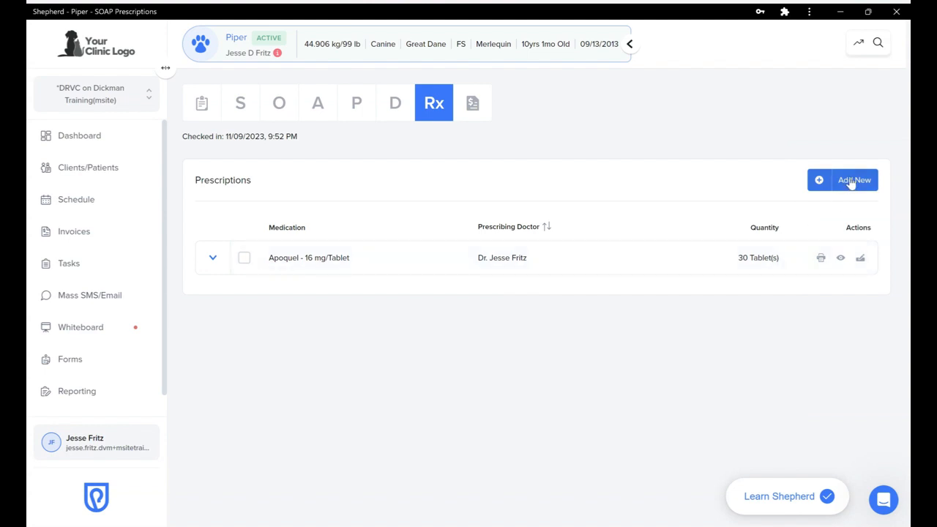
{"action": "left_click", "coordinate": [841, 259]}
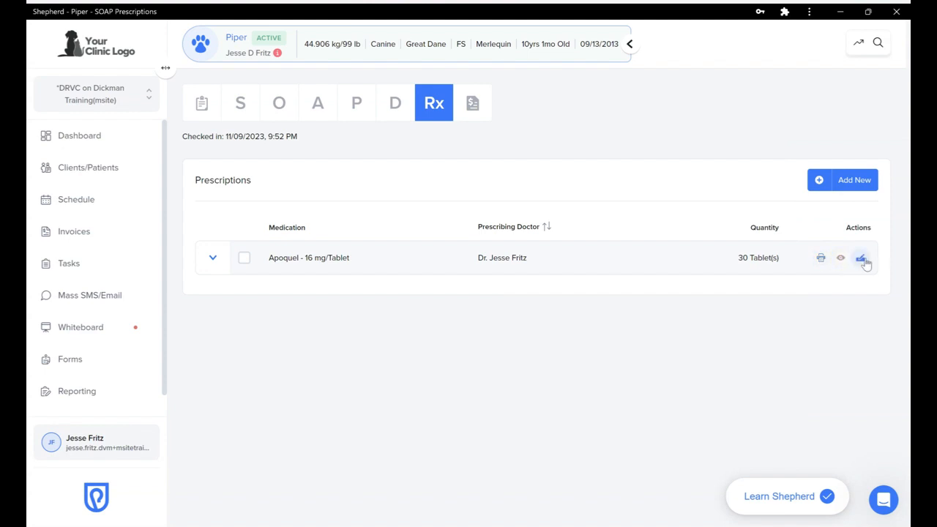
{"action": "left_click", "coordinate": [212, 257]}
{"action": "scroll", "coordinate": [445, 216], "scroll_direction": "down", "scroll_amount": 1}
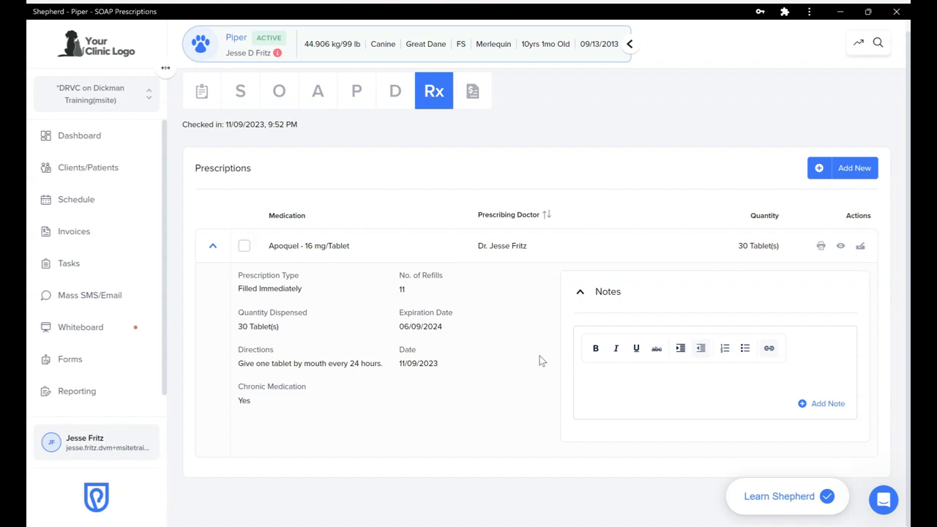
{"action": "scroll", "coordinate": [443, 221], "scroll_direction": "up", "scroll_amount": 1}
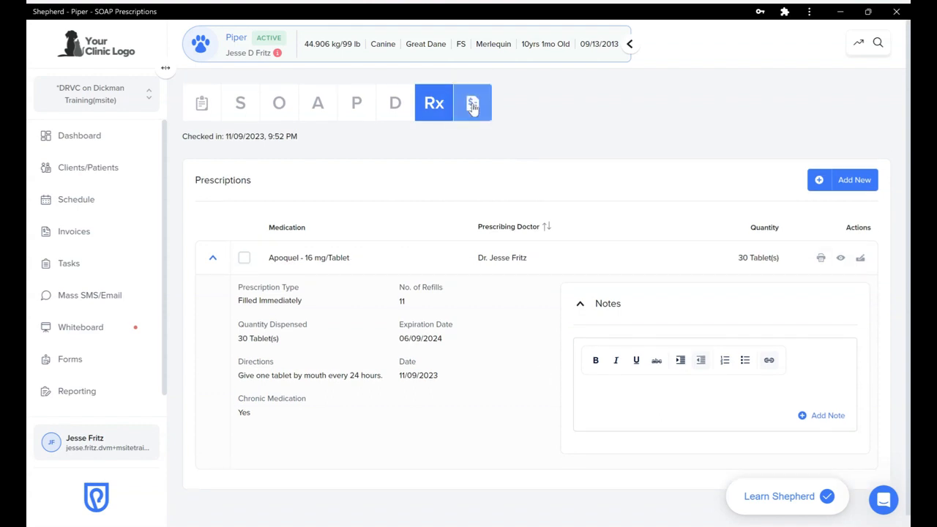
Review the SOAP charges for invoice #28: three treatments plus Apoquel 30 tablets at $75.95
{"action": "left_click", "coordinate": [472, 105]}
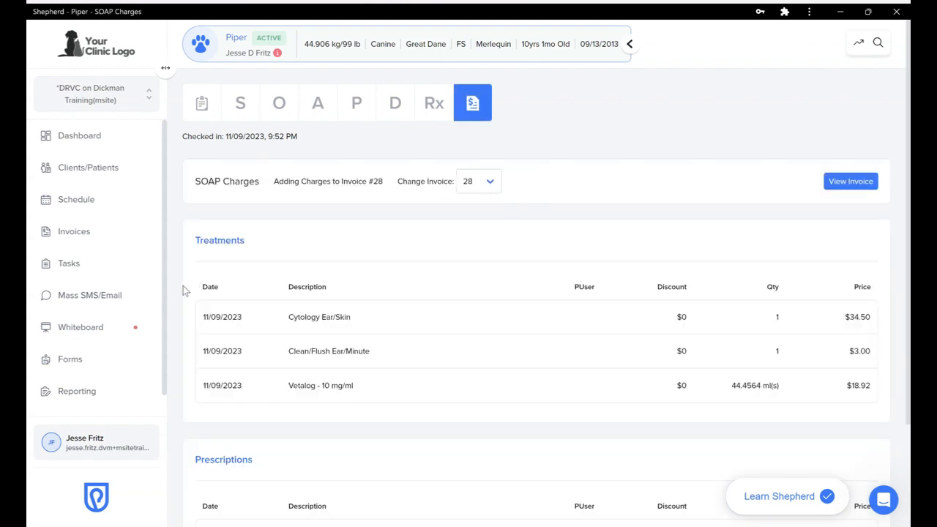
{"action": "scroll", "coordinate": [184, 291], "scroll_direction": "down", "scroll_amount": 1}
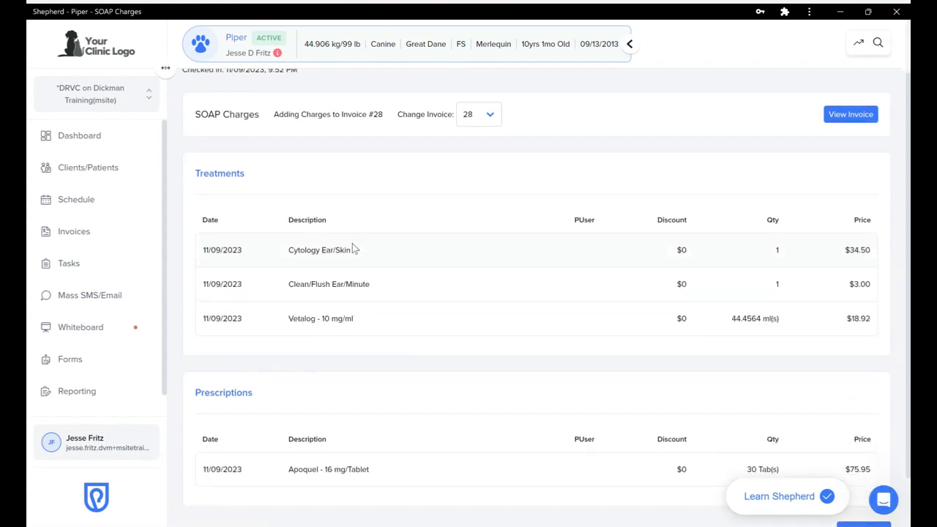
{"action": "scroll", "coordinate": [175, 283], "scroll_direction": "down", "scroll_amount": 1}
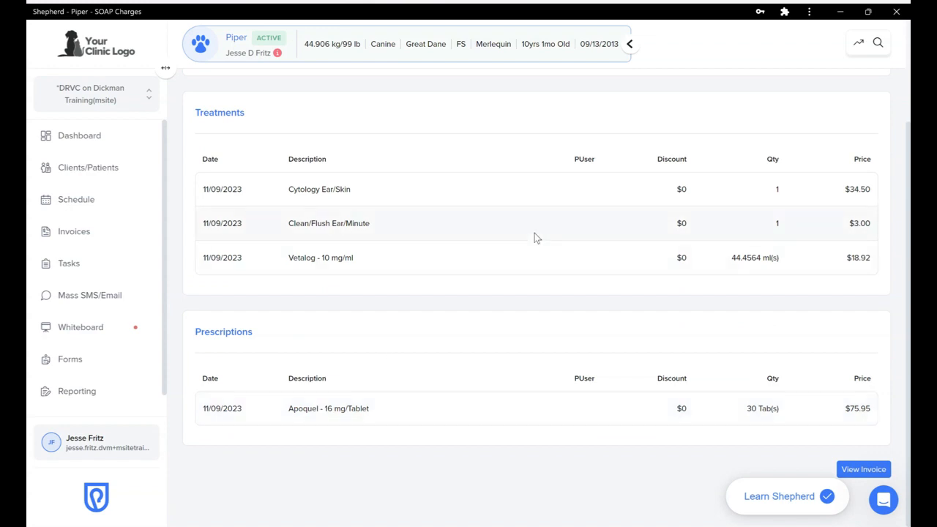
{"action": "scroll", "coordinate": [534, 237], "scroll_direction": "up", "scroll_amount": 1}
{"action": "scroll", "coordinate": [534, 236], "scroll_direction": "up", "scroll_amount": 1}
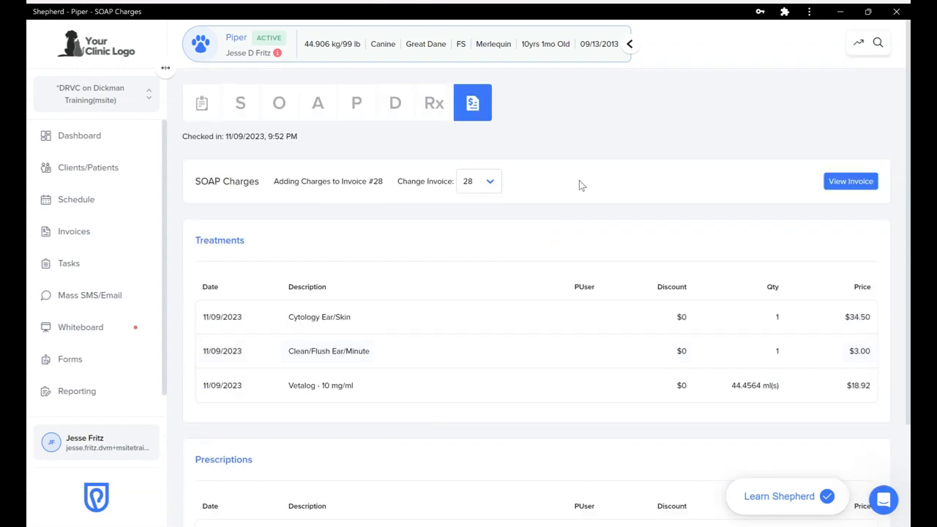
Open invoice #28 and review its items and the $136.93 balance due
{"action": "left_click", "coordinate": [853, 183]}
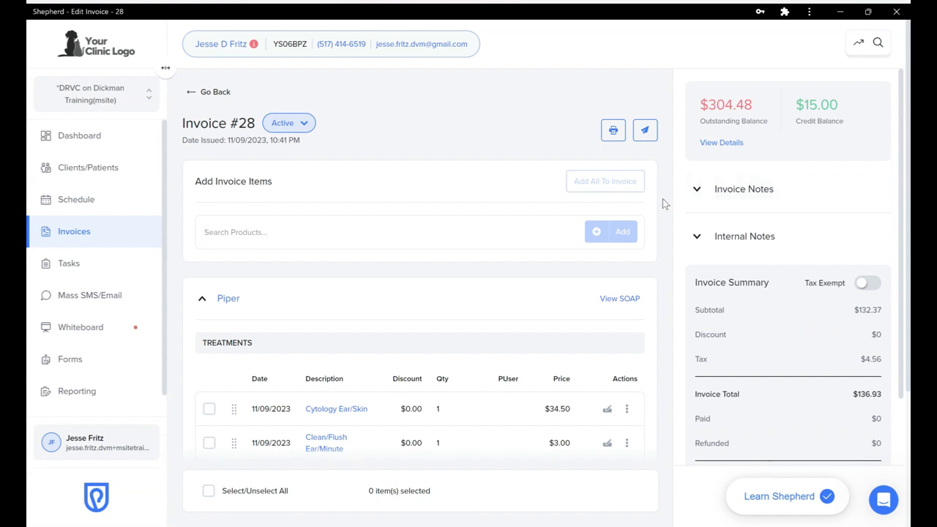
{"action": "scroll", "coordinate": [662, 198], "scroll_direction": "down", "scroll_amount": 1}
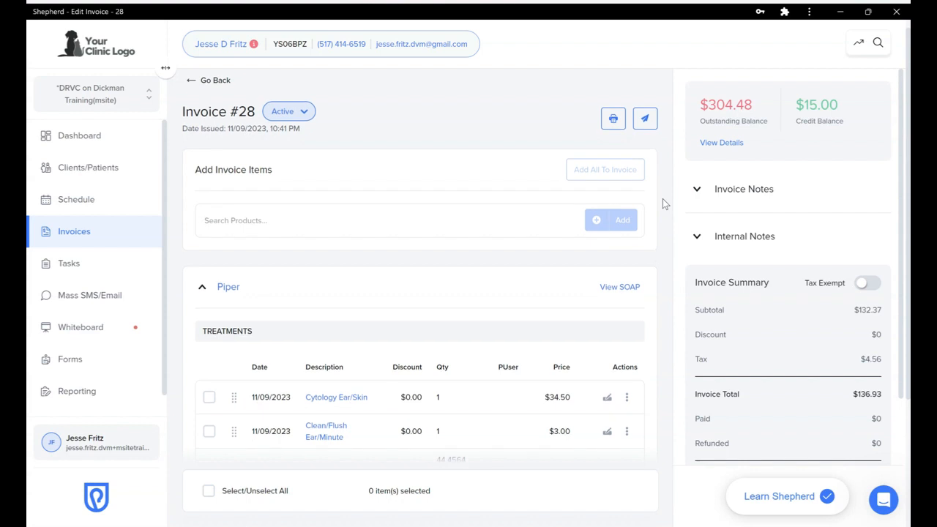
{"action": "scroll", "coordinate": [662, 204], "scroll_direction": "down", "scroll_amount": 1}
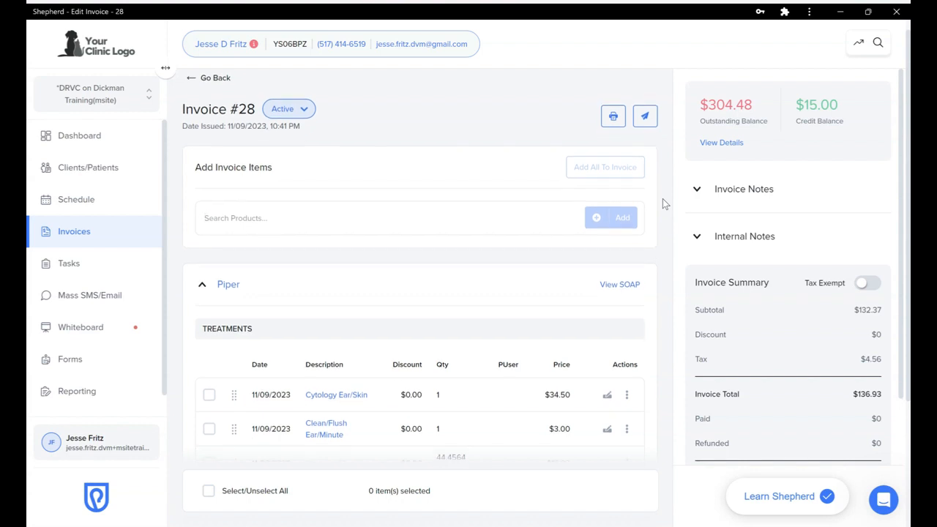
{"action": "scroll", "coordinate": [663, 198], "scroll_direction": "down", "scroll_amount": 3}
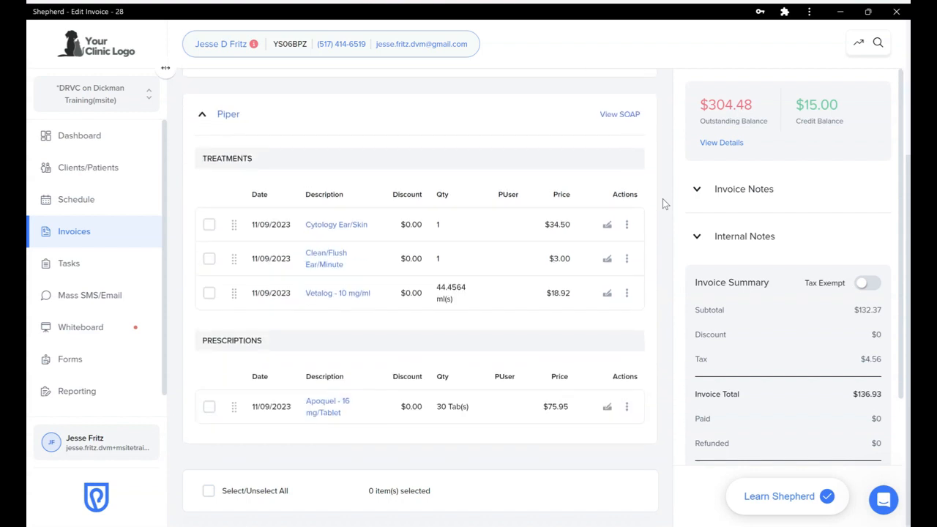
{"action": "scroll", "coordinate": [663, 199], "scroll_direction": "up", "scroll_amount": 1}
{"action": "scroll", "coordinate": [662, 198], "scroll_direction": "down", "scroll_amount": 1}
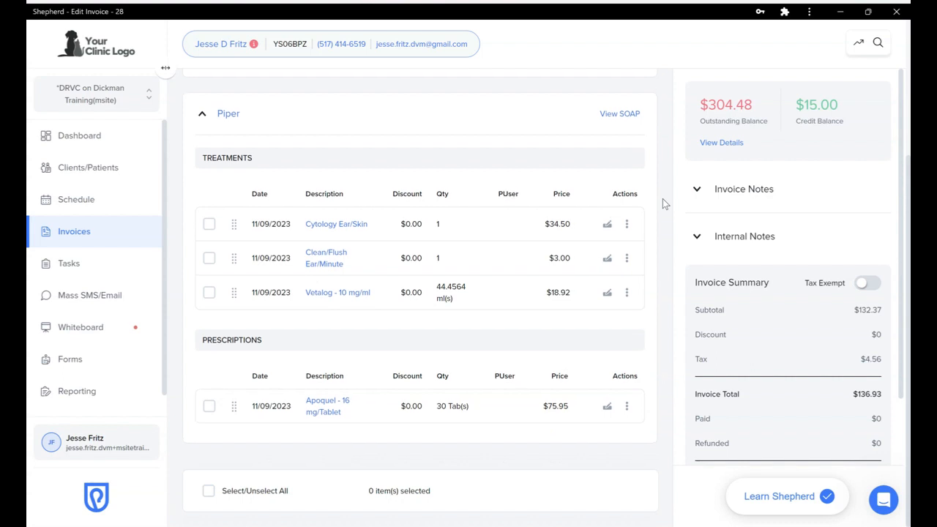
{"action": "scroll", "coordinate": [784, 279], "scroll_direction": "down", "scroll_amount": 2}
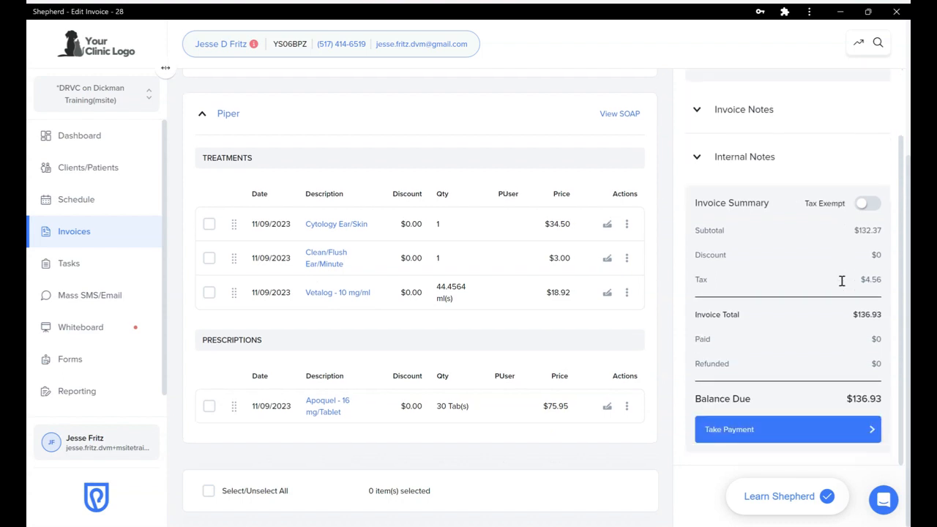
{"action": "scroll", "coordinate": [841, 282], "scroll_direction": "up", "scroll_amount": 2}
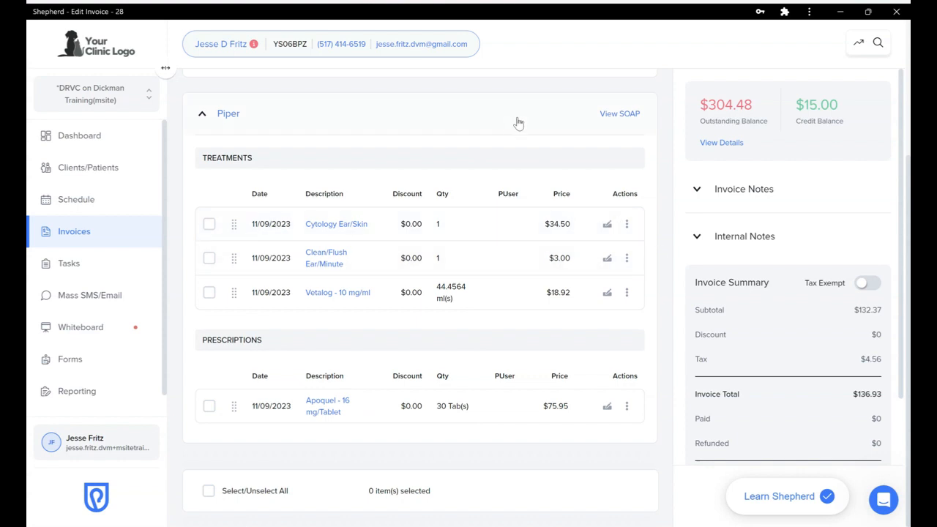
Override the Cytology Ear/Skin price to $0.00, dropping invoice #28 to $102.43
{"action": "left_click", "coordinate": [606, 226]}
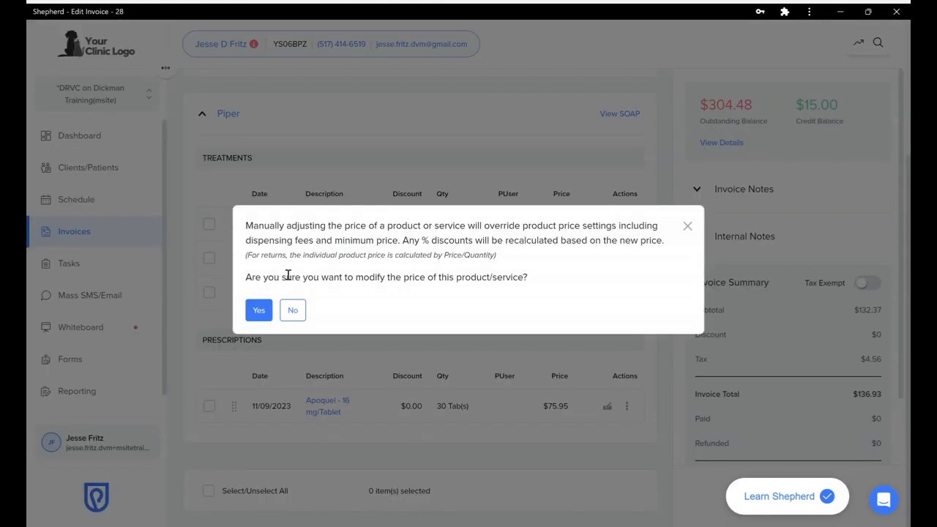
{"action": "left_click", "coordinate": [258, 310]}
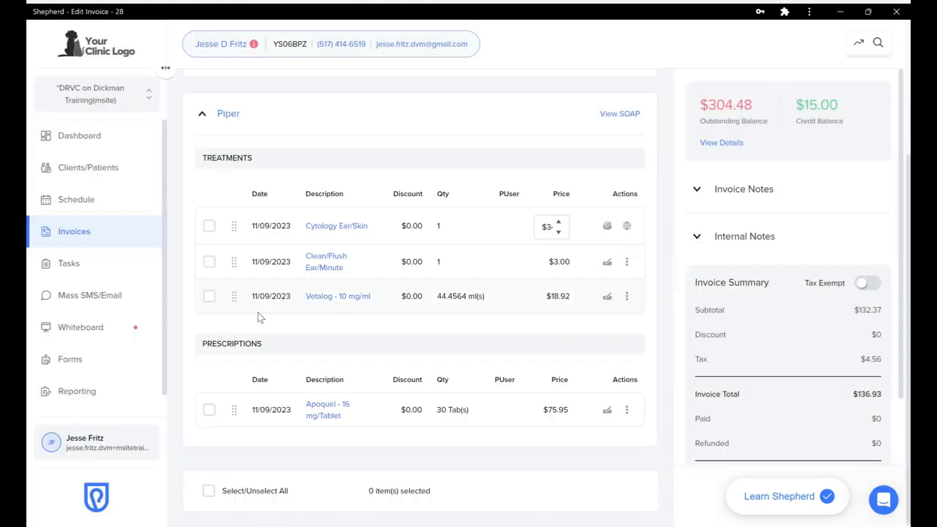
{"action": "triple_click", "coordinate": [544, 227]}
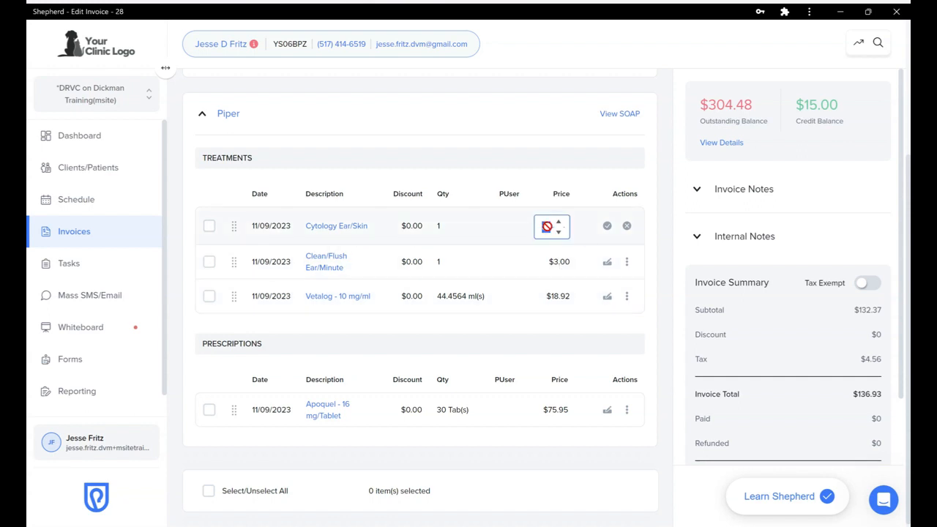
{"action": "key", "text": "BackSpace"}
{"action": "left_click", "coordinate": [607, 226]}
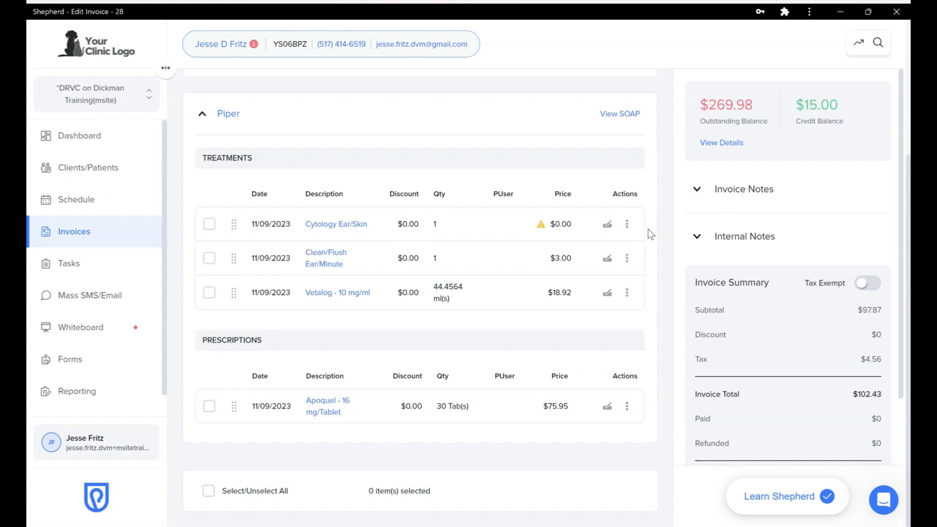
{"action": "mouse_move", "coordinate": [542, 229]}
{"action": "scroll", "coordinate": [662, 224], "scroll_direction": "up", "scroll_amount": 3}
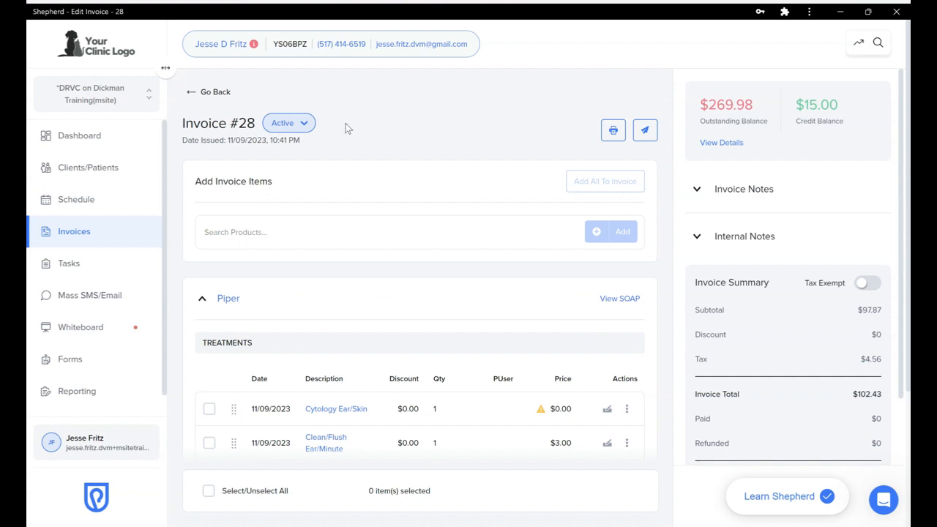
Go back to SOAP Charges, then to the Dashboard's Active Patients list of 10 patients
{"action": "left_click", "coordinate": [208, 92]}
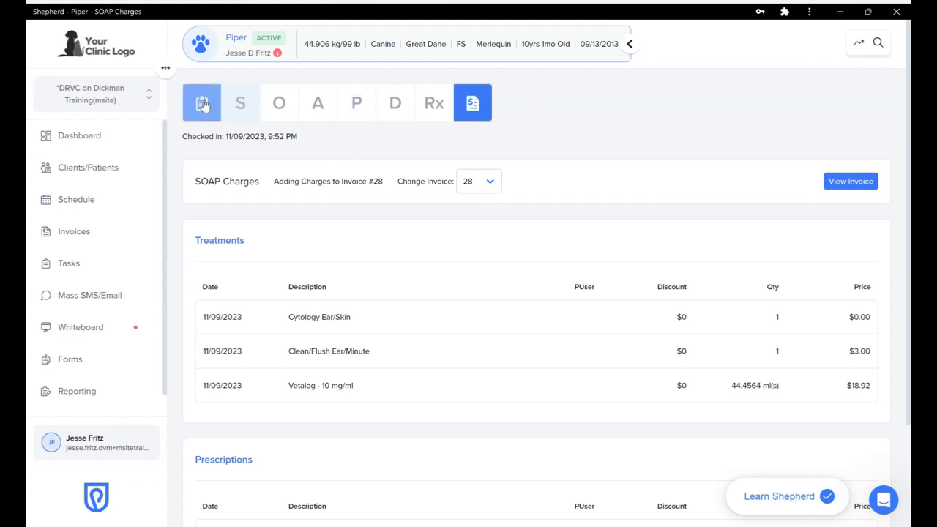
{"action": "left_click", "coordinate": [89, 139]}
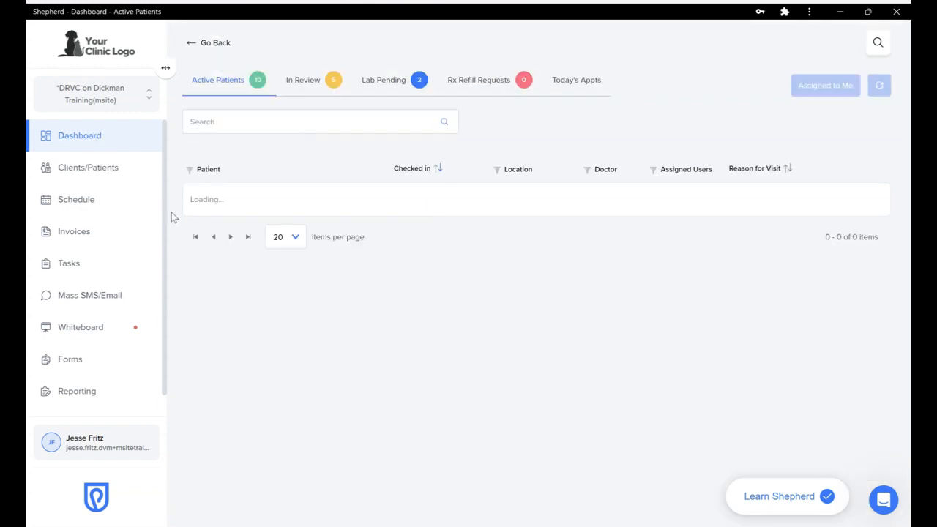
{"action": "scroll", "coordinate": [382, 256], "scroll_direction": "down", "scroll_amount": 2}
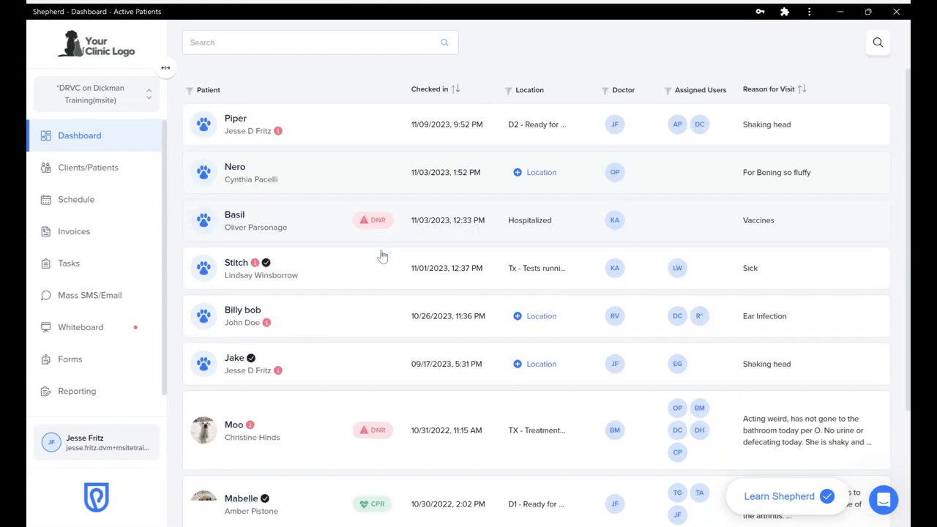
{"action": "scroll", "coordinate": [382, 255], "scroll_direction": "up", "scroll_amount": 2}
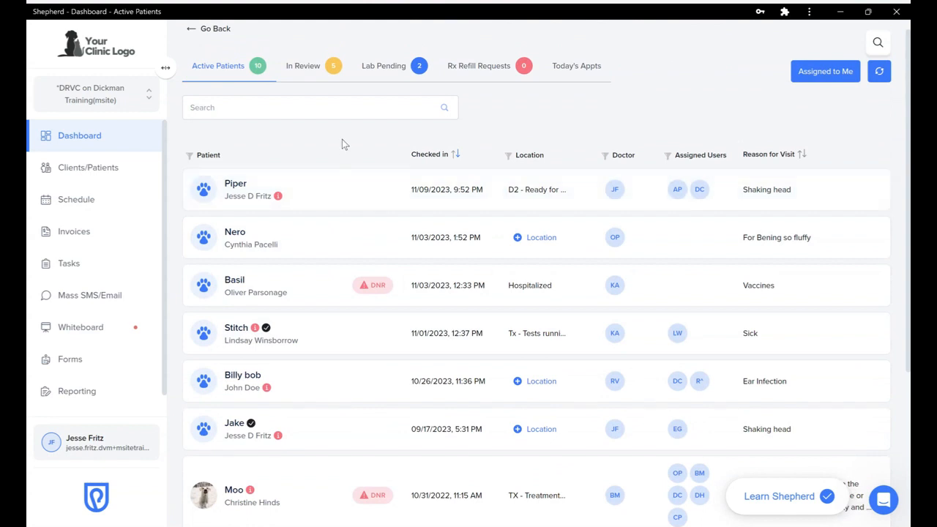
Open Piper's SOAP summary and add a new, empty estimate
{"action": "left_click", "coordinate": [352, 199]}
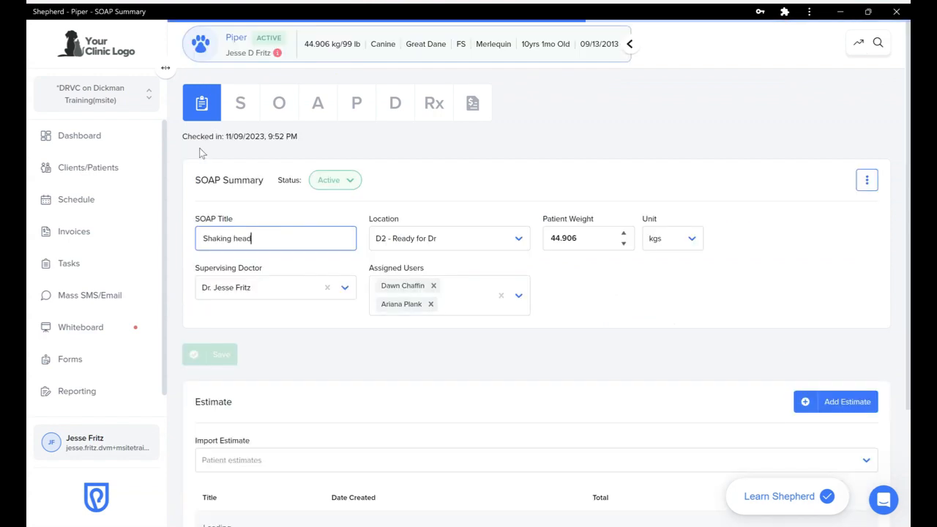
{"action": "scroll", "coordinate": [176, 277], "scroll_direction": "down", "scroll_amount": 2}
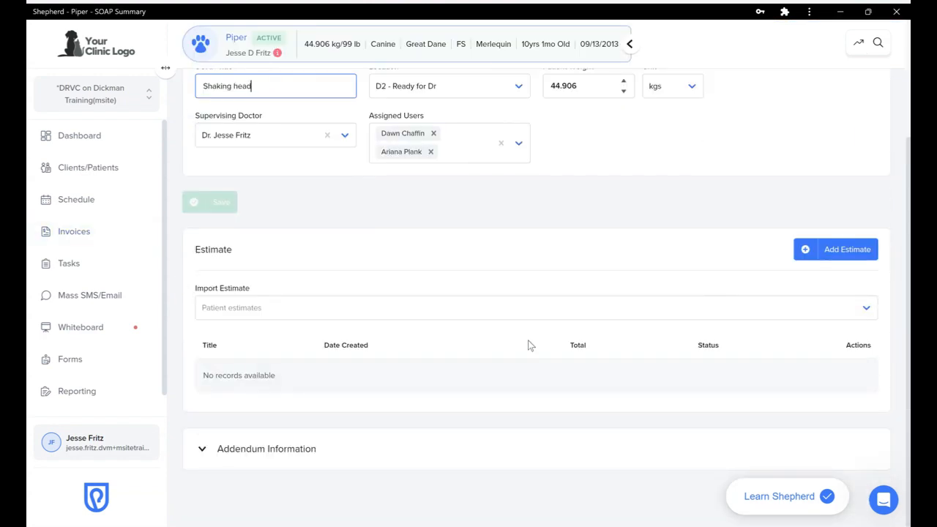
{"action": "scroll", "coordinate": [413, 285], "scroll_direction": "up", "scroll_amount": 2}
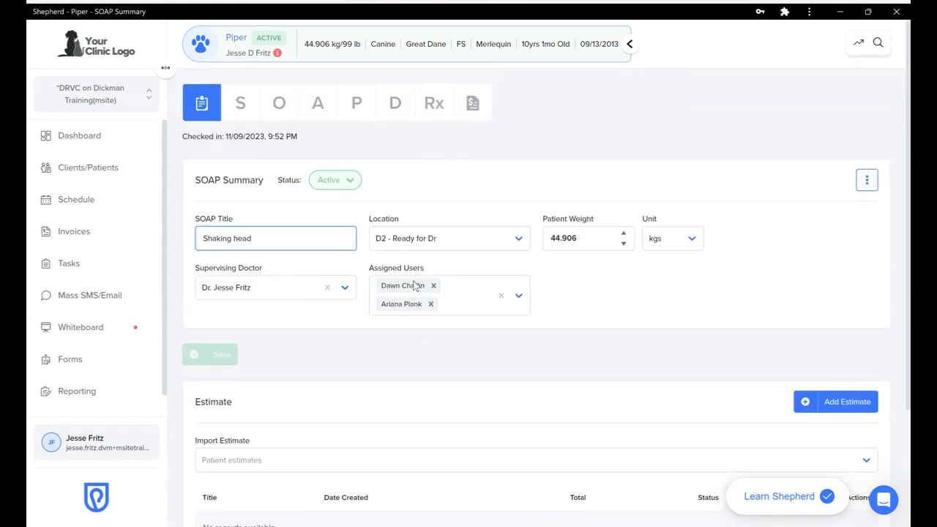
{"action": "scroll", "coordinate": [414, 285], "scroll_direction": "down", "scroll_amount": 2}
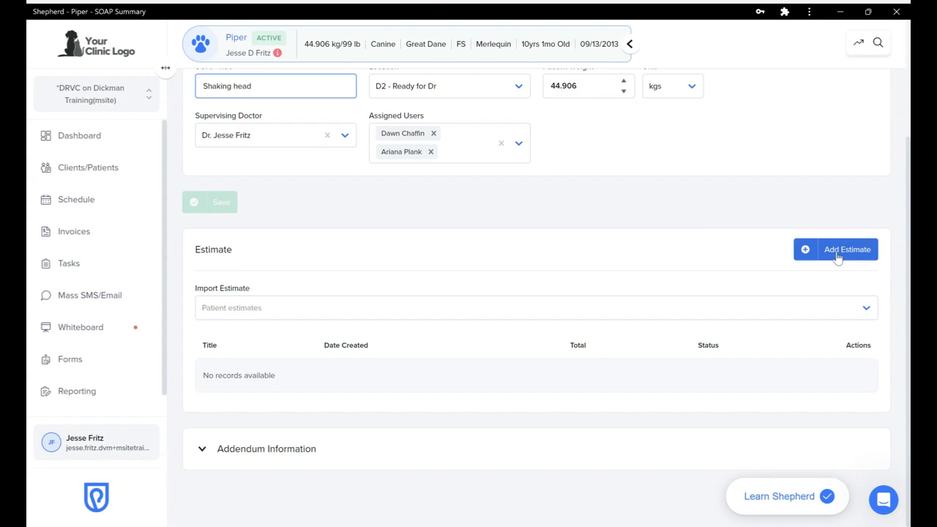
{"action": "left_click", "coordinate": [838, 257]}
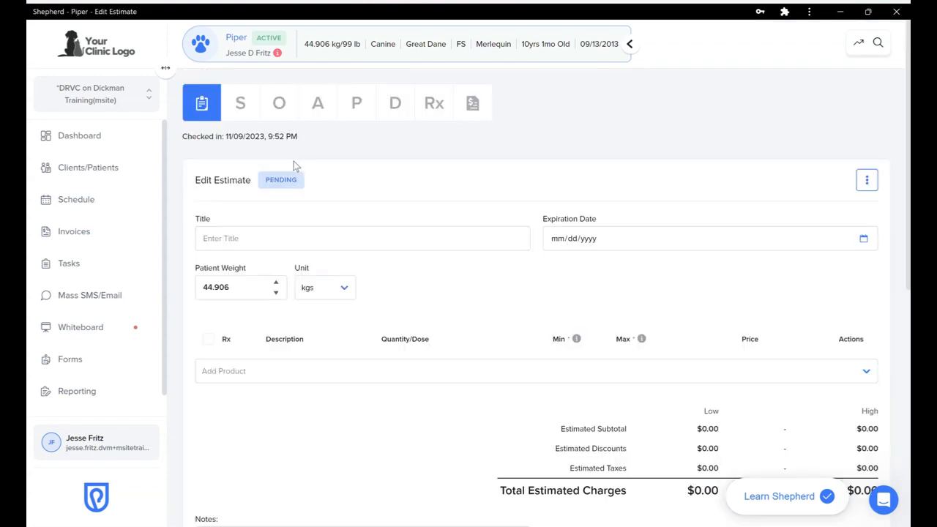
Enter 'Ear infection' as the estimate title and 02/09/2024 as its expiration date
{"action": "left_click", "coordinate": [256, 232]}
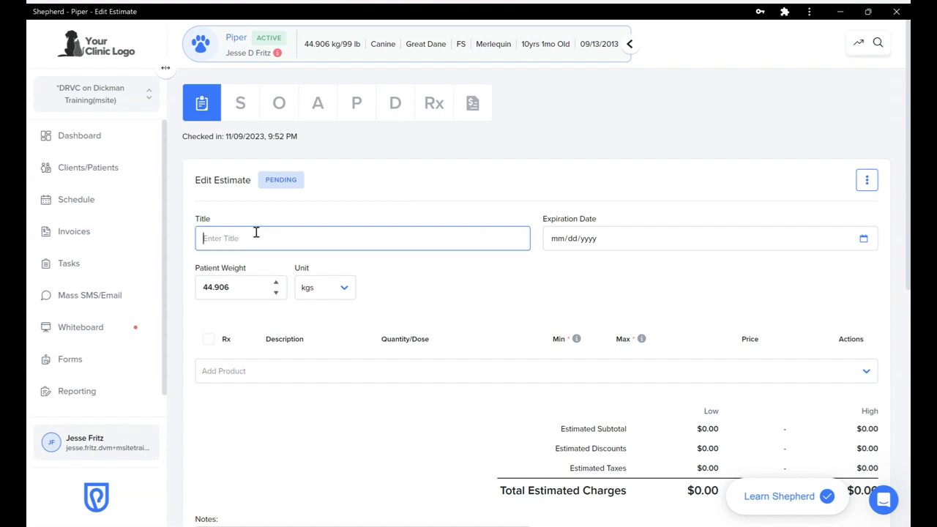
{"action": "type", "text": "Ear inf"}
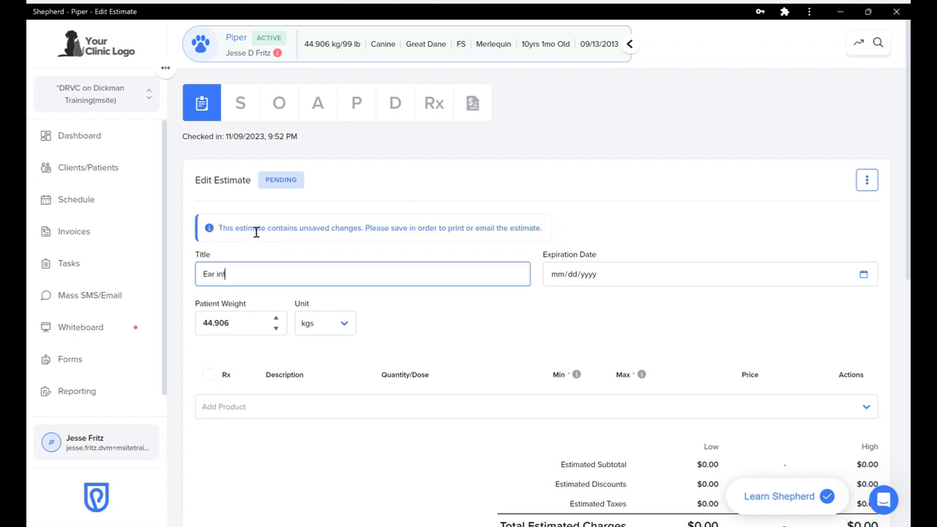
{"action": "type", "text": "ection"}
{"action": "left_click", "coordinate": [570, 272]}
{"action": "left_click", "coordinate": [560, 273]}
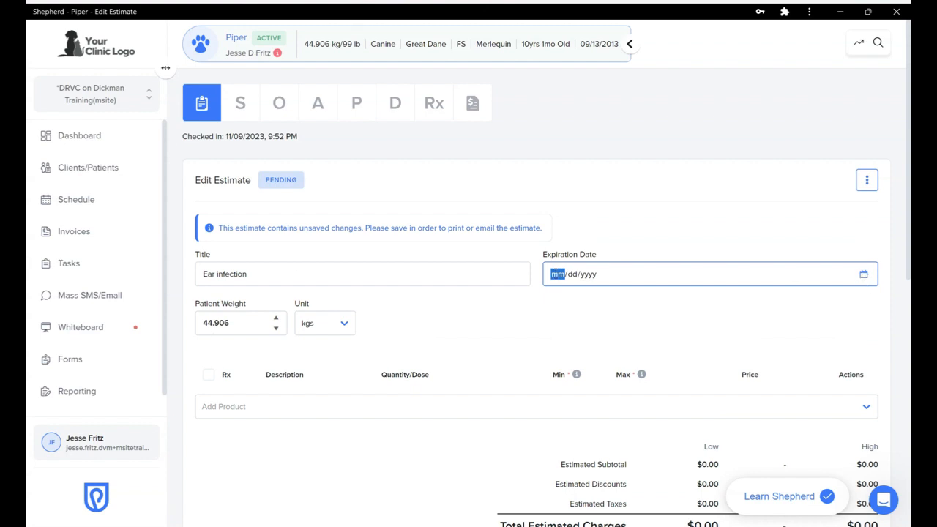
{"action": "key", "text": "m"}
{"action": "key", "text": "m"}
{"action": "key", "text": "m"}
{"action": "scroll", "coordinate": [420, 299], "scroll_direction": "down", "scroll_amount": 2}
{"action": "scroll", "coordinate": [270, 265], "scroll_direction": "down", "scroll_amount": 2}
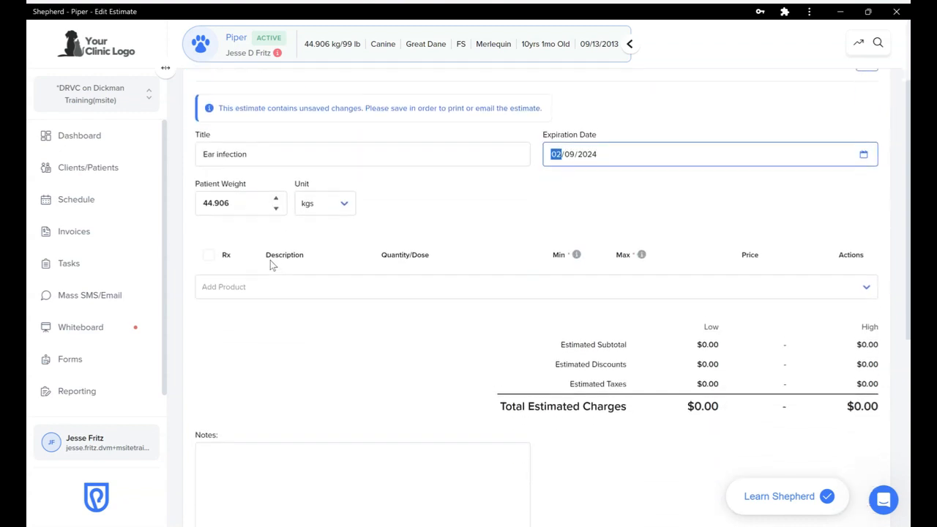
{"action": "scroll", "coordinate": [270, 265], "scroll_direction": "down", "scroll_amount": 1}
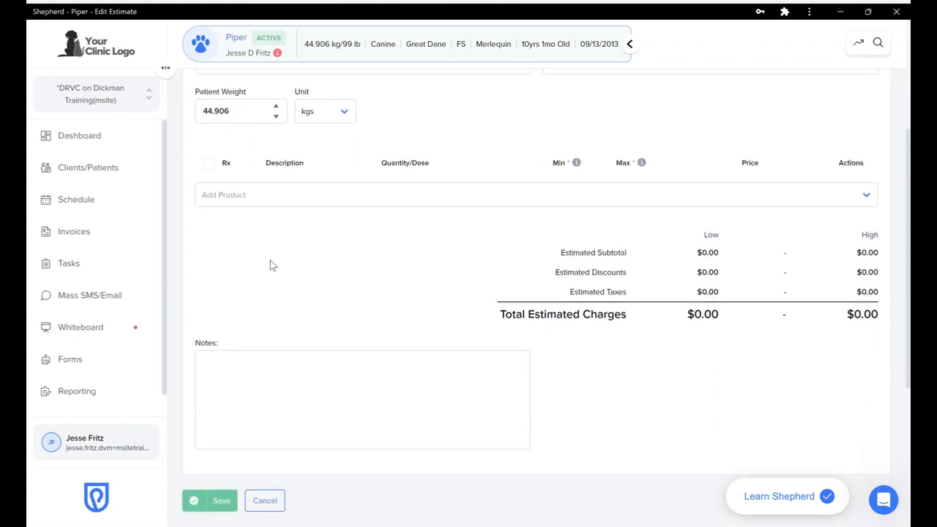
Add Cytology Ear/Skin, Clean/Flush Ear/Minute, Vetalog 10 mg/ml and Apoquel 16 mg/Tablet, totalling $42.01
{"action": "left_click", "coordinate": [295, 190]}
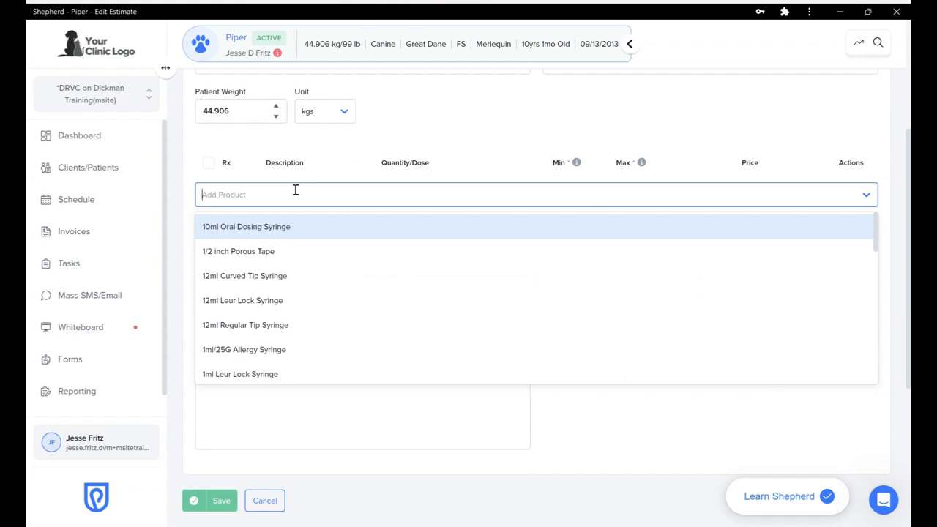
{"action": "type", "text": "ear cyt"}
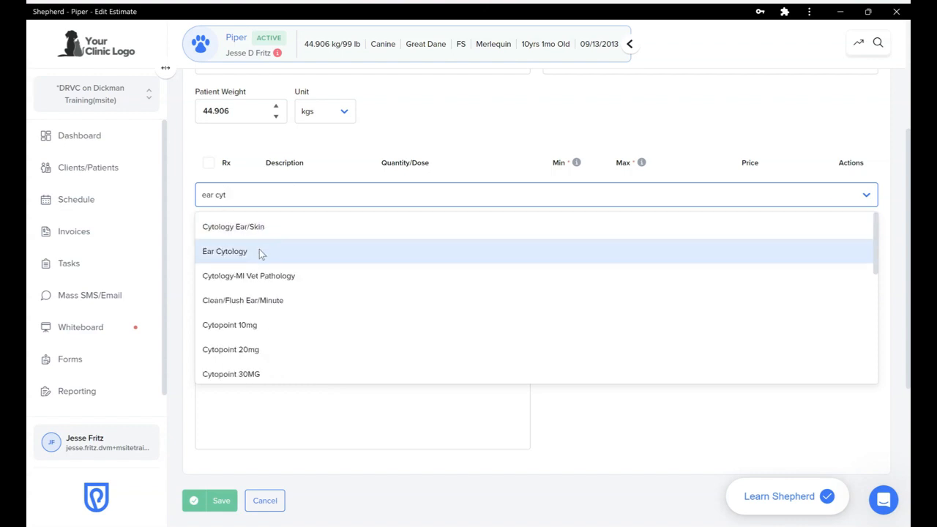
{"action": "left_click", "coordinate": [259, 230]}
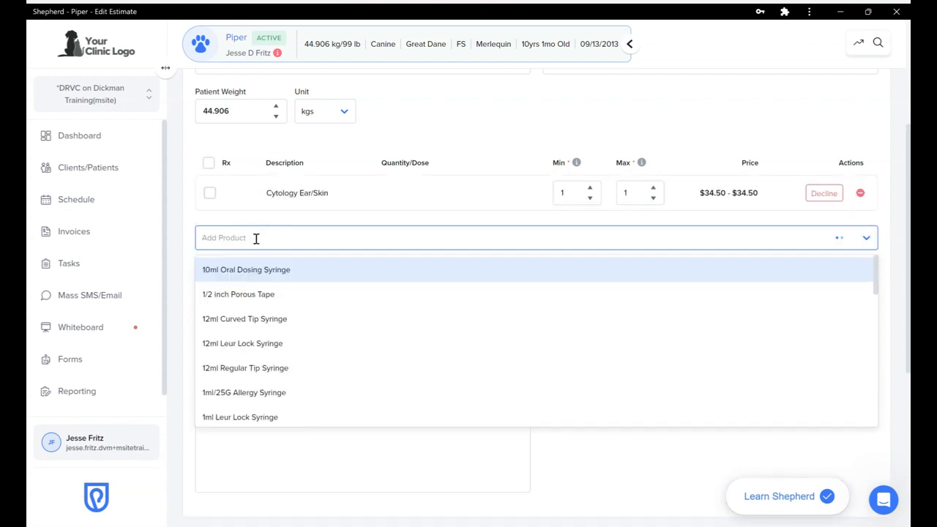
{"action": "type", "text": "ear clean"}
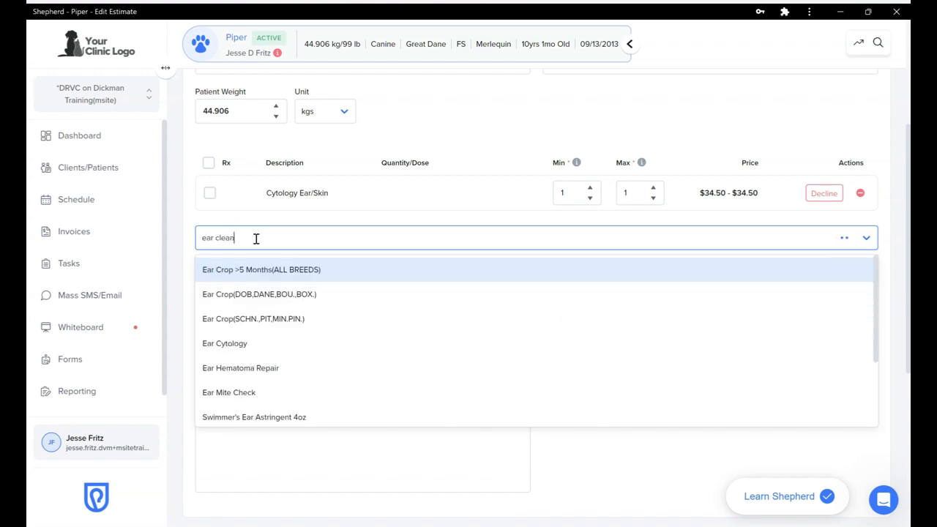
{"action": "left_click", "coordinate": [251, 270]}
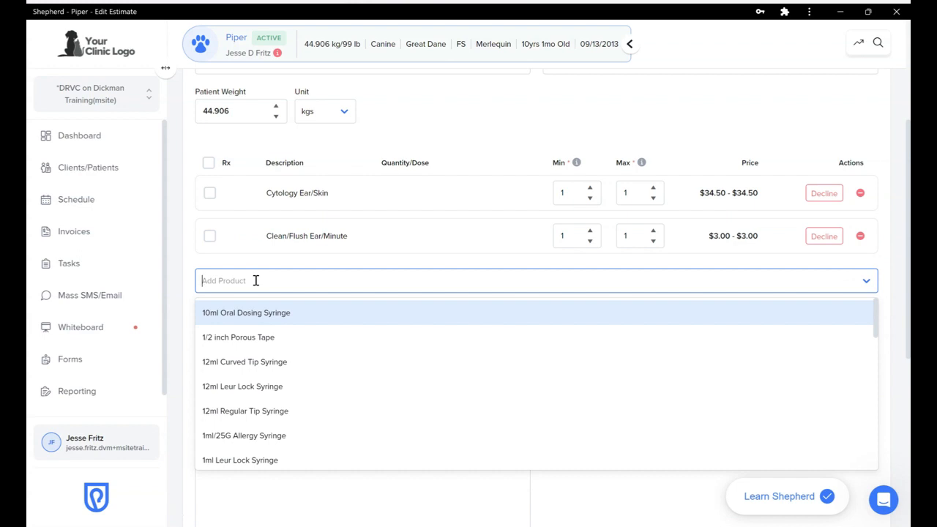
{"action": "type", "text": "vetalo"}
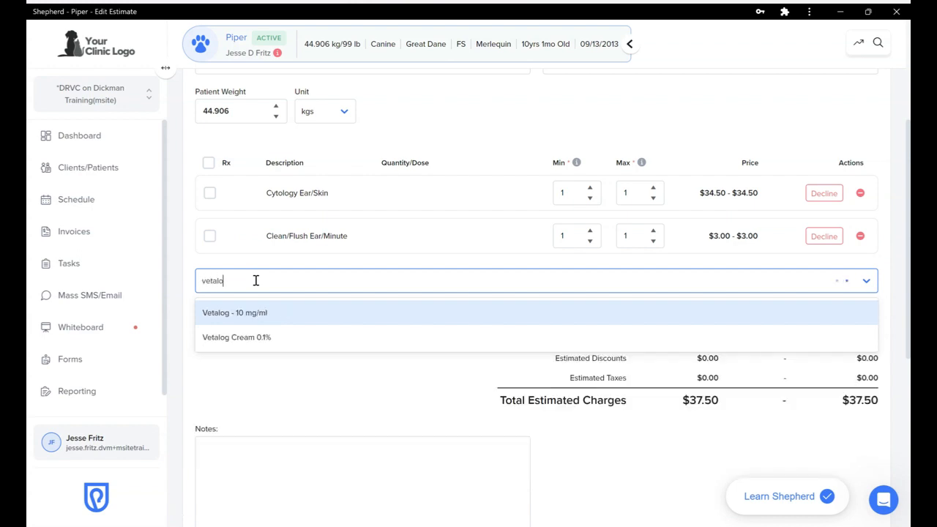
{"action": "left_click", "coordinate": [248, 317]}
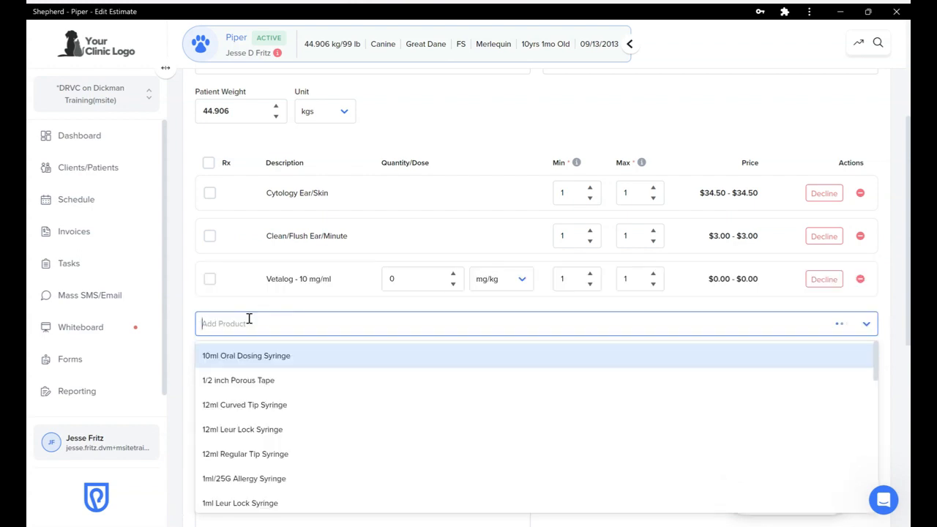
{"action": "type", "text": "apoquel"}
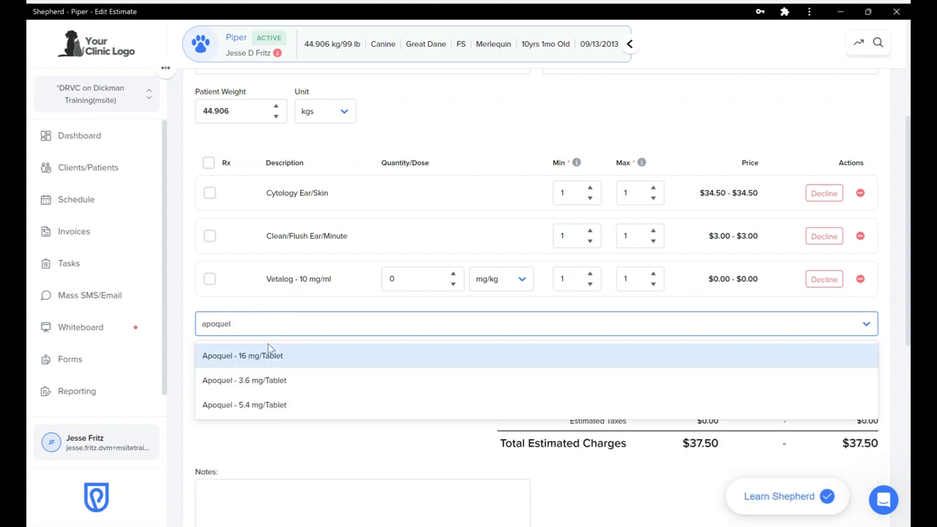
{"action": "left_click", "coordinate": [267, 354]}
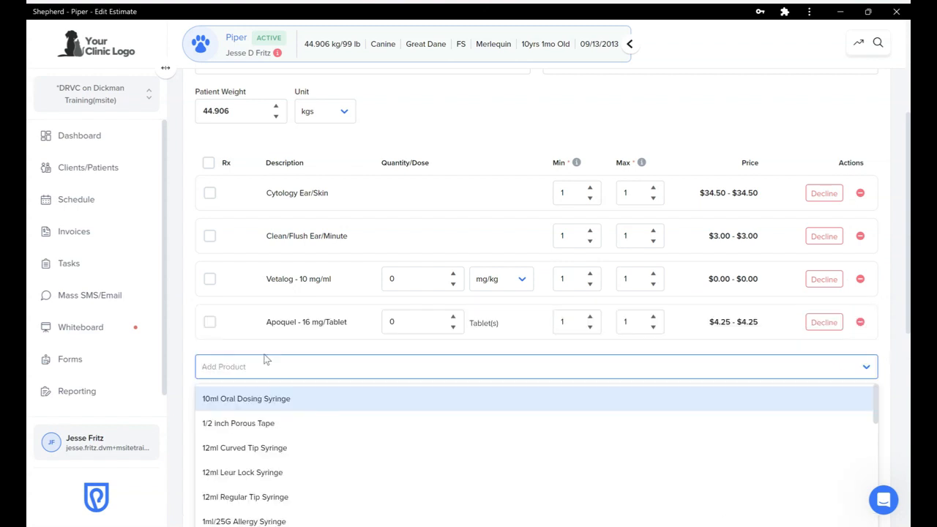
{"action": "left_click", "coordinate": [182, 337]}
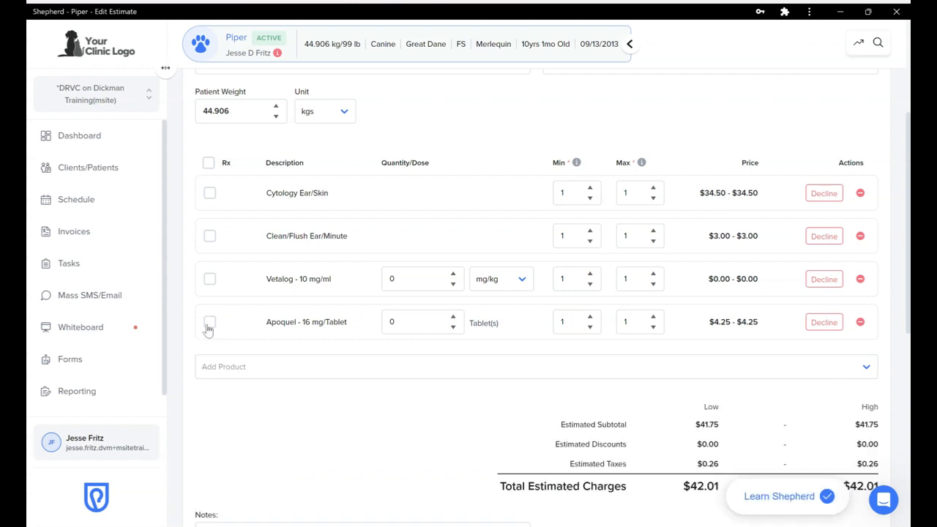
Mark the Apoquel line item as a prescription (Rx)
{"action": "left_click", "coordinate": [208, 327]}
{"action": "scroll", "coordinate": [180, 320], "scroll_direction": "down", "scroll_amount": 1}
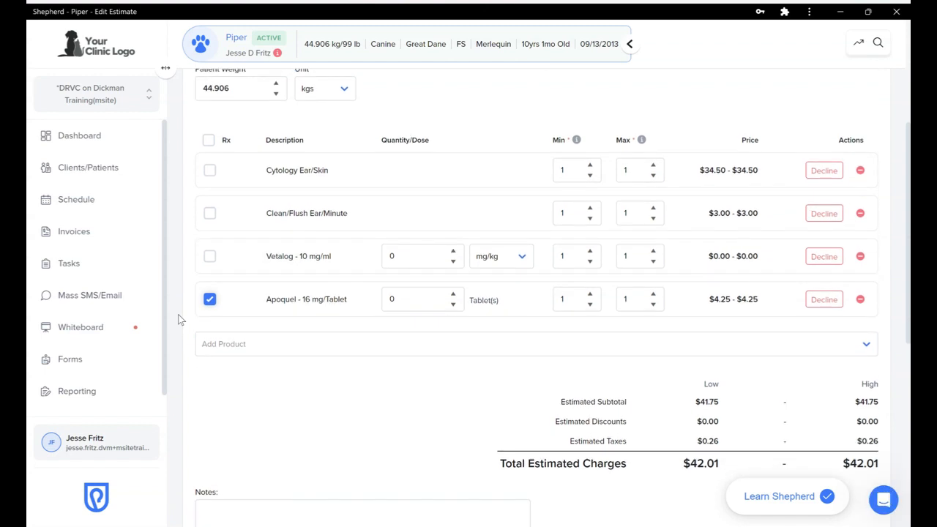
{"action": "scroll", "coordinate": [182, 320], "scroll_direction": "up", "scroll_amount": 1}
Set Vetalog's dose to 9.9 mg/kg and Apoquel's quantity to 30 tablets, totalling $136.93
{"action": "left_click", "coordinate": [391, 282]}
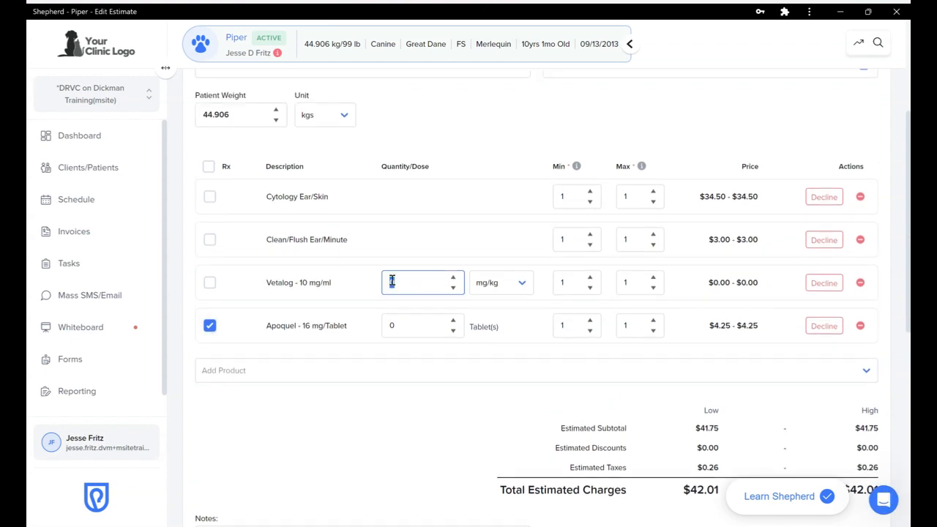
{"action": "type", "text": "9.9"}
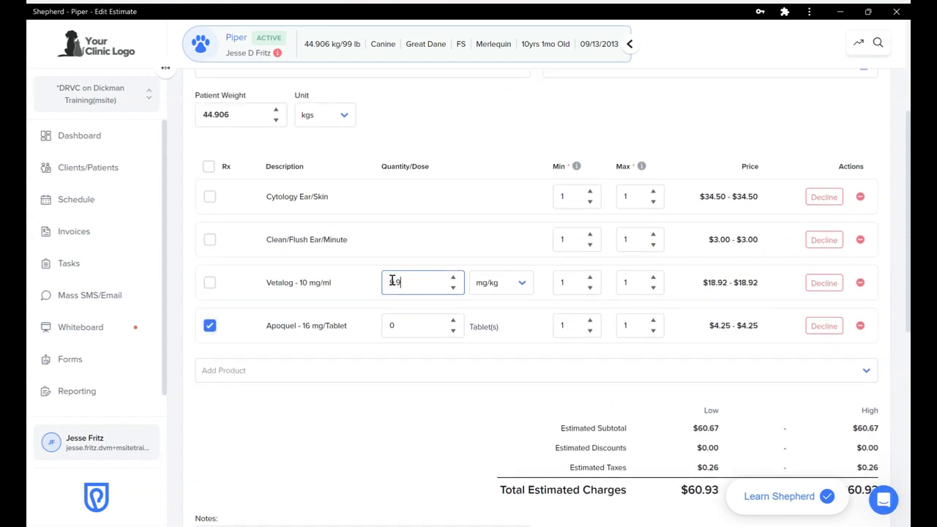
{"action": "left_click", "coordinate": [404, 328]}
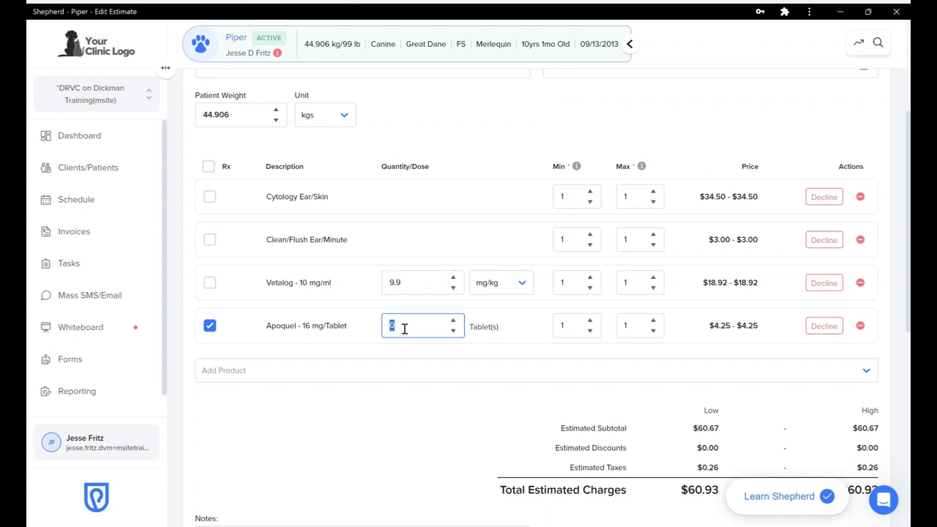
{"action": "type", "text": "30"}
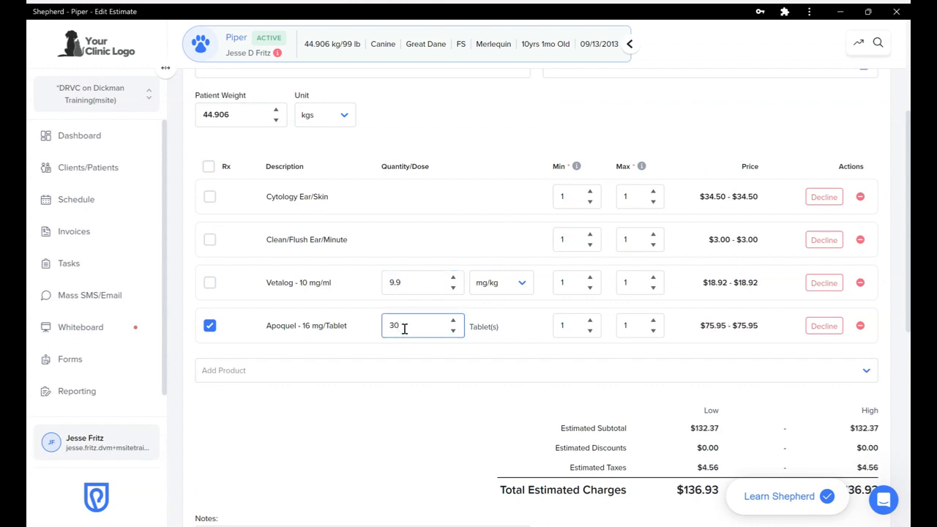
{"action": "left_click", "coordinate": [554, 358]}
{"action": "scroll", "coordinate": [727, 350], "scroll_direction": "up", "scroll_amount": 1}
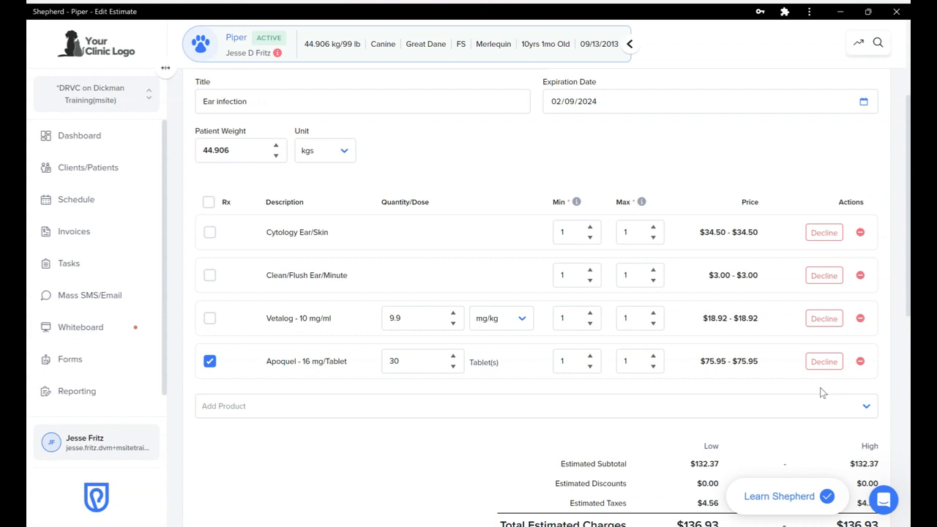
Decline the Cytology Ear/Skin line, lowering the estimate total to $102.43
{"action": "left_click", "coordinate": [819, 234]}
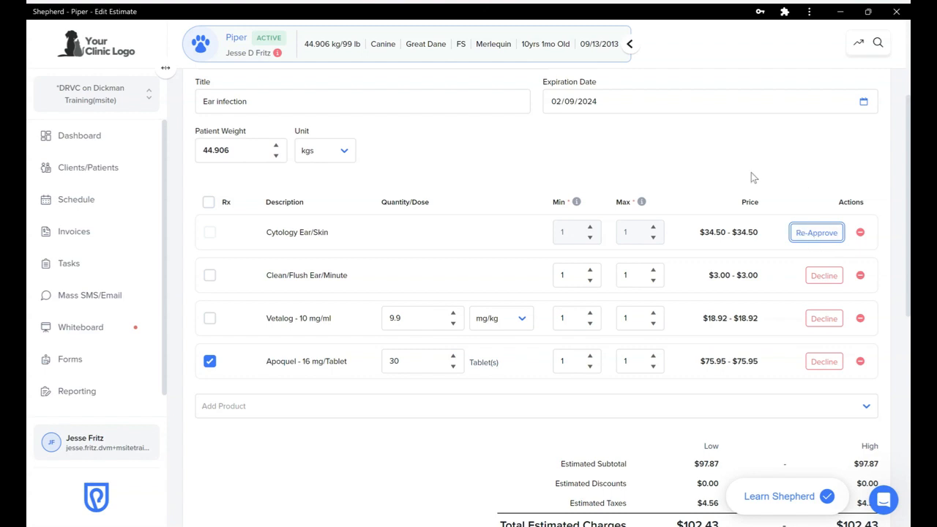
{"action": "scroll", "coordinate": [751, 172], "scroll_direction": "up", "scroll_amount": 1}
{"action": "scroll", "coordinate": [751, 172], "scroll_direction": "down", "scroll_amount": 2}
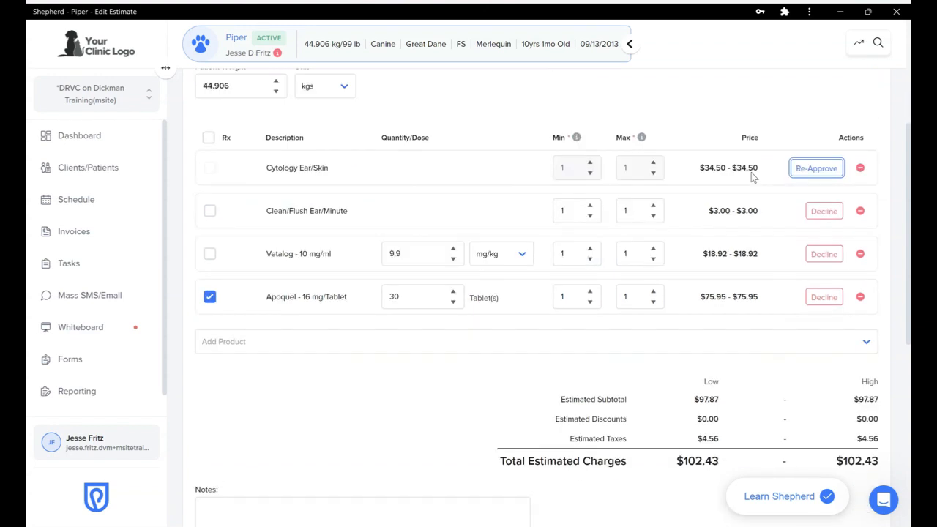
Save the 'Ear infection' estimate
{"action": "scroll", "coordinate": [751, 172], "scroll_direction": "down", "scroll_amount": 2}
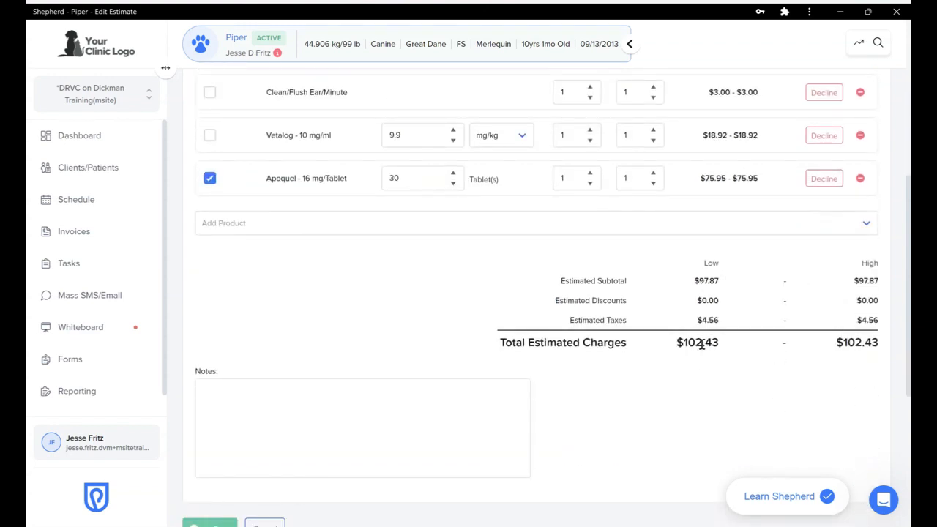
{"action": "scroll", "coordinate": [513, 312], "scroll_direction": "down", "scroll_amount": 1}
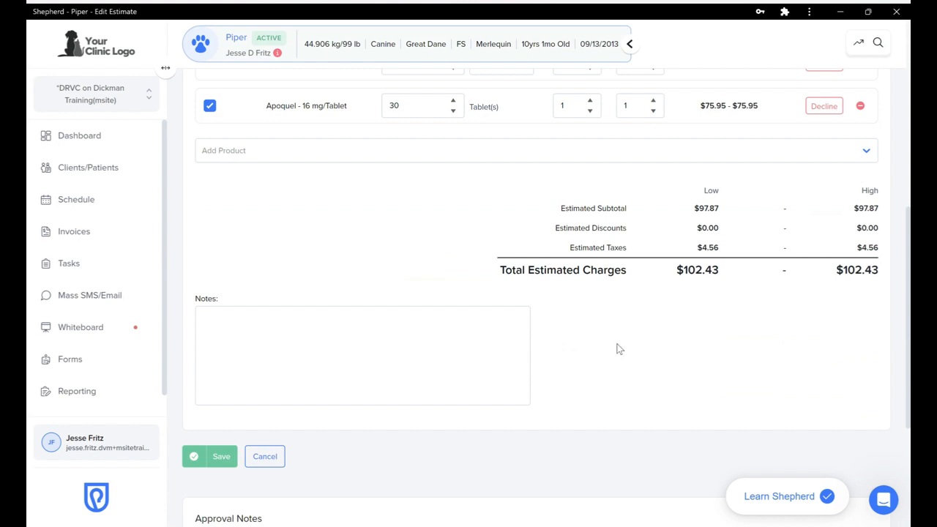
{"action": "scroll", "coordinate": [617, 349], "scroll_direction": "down", "scroll_amount": 3}
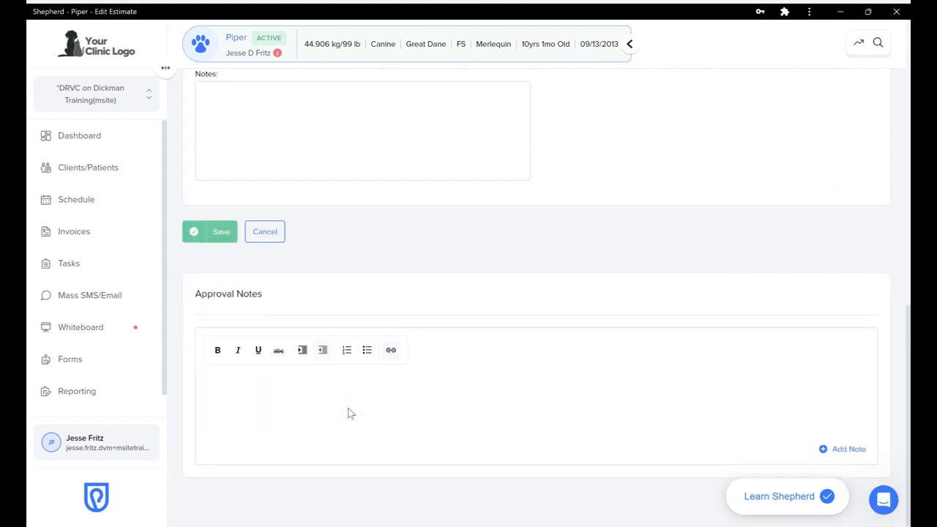
{"action": "left_click", "coordinate": [212, 233]}
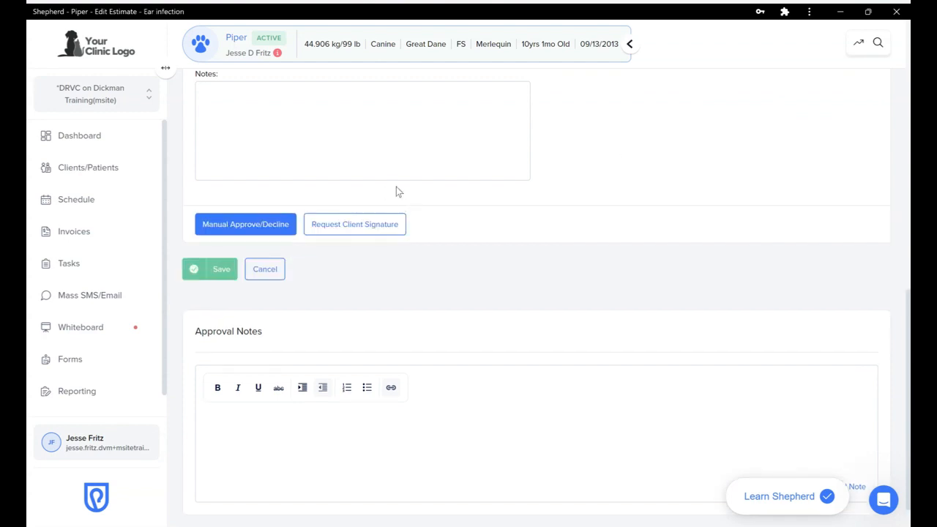
{"action": "scroll", "coordinate": [637, 146], "scroll_direction": "up", "scroll_amount": 2}
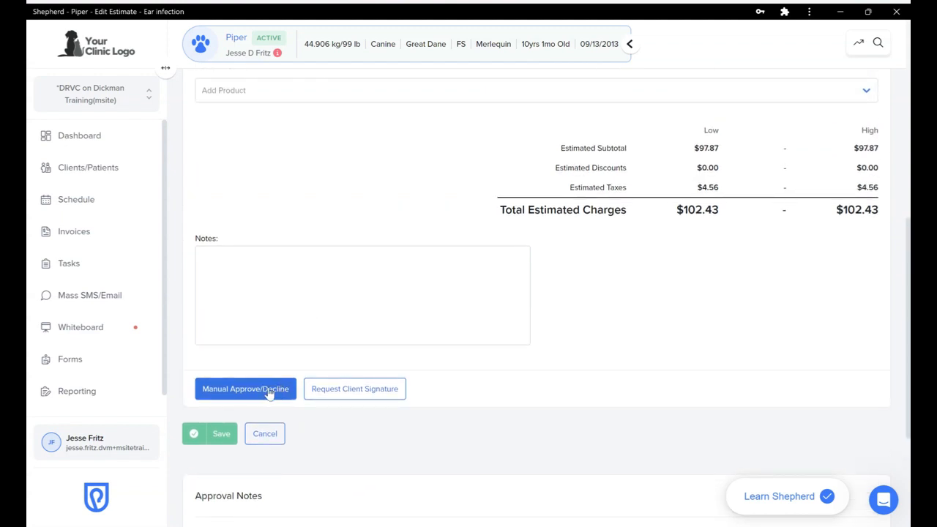
Capture the client's drawn signature on Piper's Ear infection estimate and approve it
{"action": "left_click", "coordinate": [328, 393]}
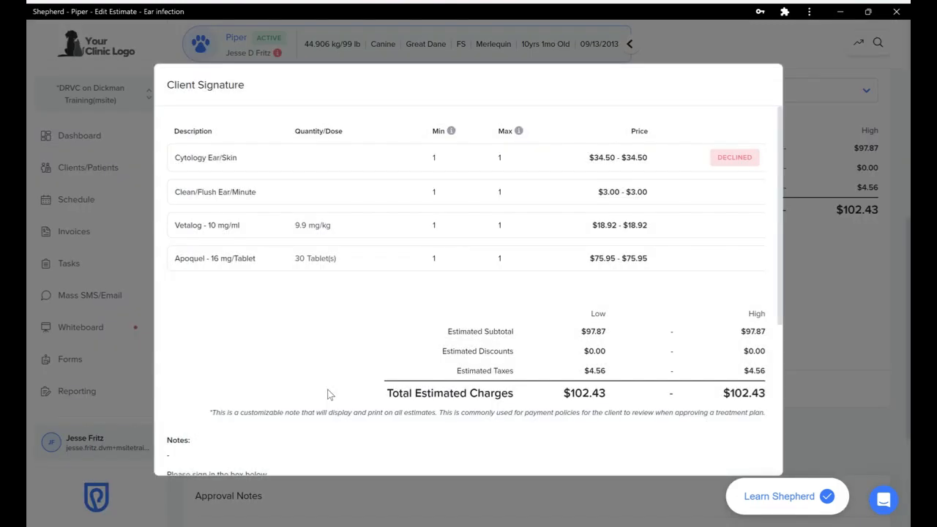
{"action": "scroll", "coordinate": [412, 415], "scroll_direction": "down", "scroll_amount": 4}
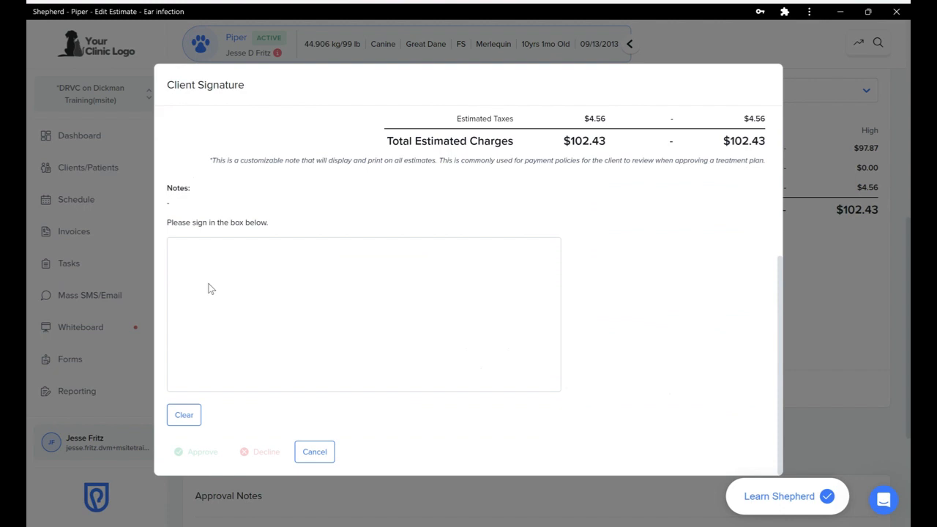
{"action": "mouse_move", "coordinate": [219, 330]}
{"action": "left_mouse_down"}
{"action": "mouse_move", "coordinate": [268, 347]}
{"action": "mouse_move", "coordinate": [329, 294]}
{"action": "left_mouse_up"}
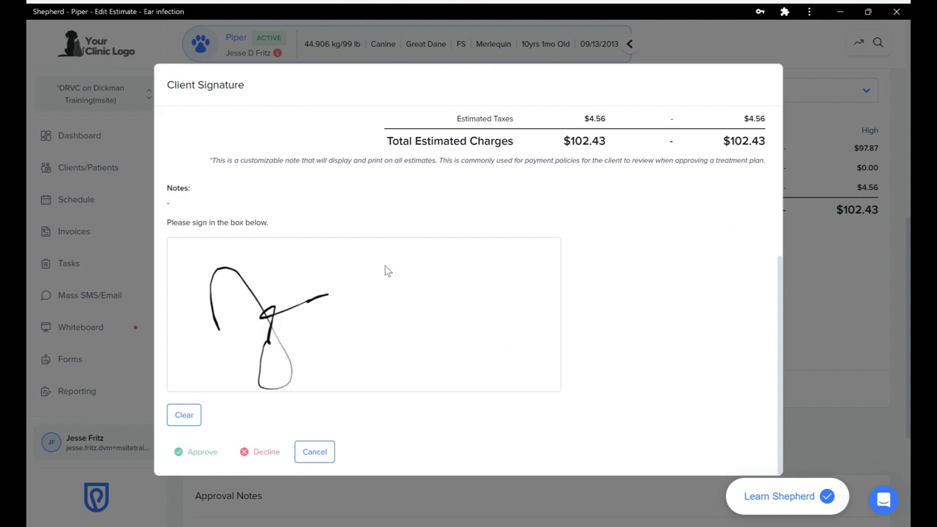
{"action": "mouse_move", "coordinate": [377, 257]}
{"action": "left_mouse_down"}
{"action": "mouse_move", "coordinate": [373, 380]}
{"action": "mouse_move", "coordinate": [362, 330]}
{"action": "mouse_move", "coordinate": [446, 293]}
{"action": "mouse_move", "coordinate": [509, 353]}
{"action": "left_mouse_up"}
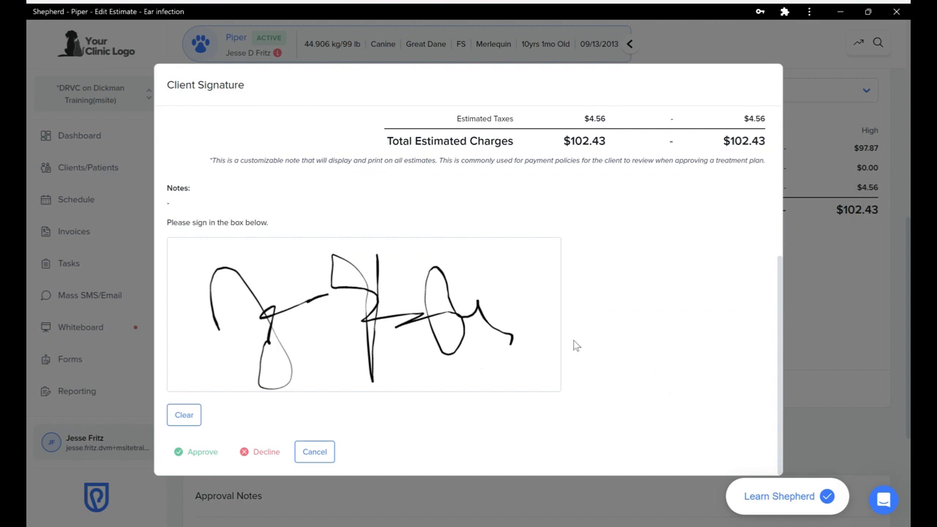
{"action": "left_click", "coordinate": [201, 454]}
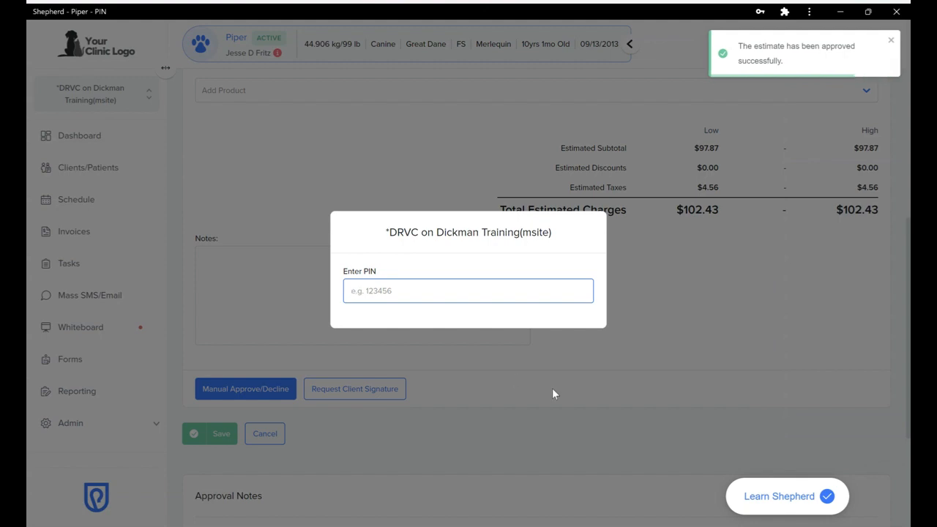
Sign off the estimate with your PIN and add its products to Piper's plan and Rx ($102.43)
{"action": "type", "text": "1234"}
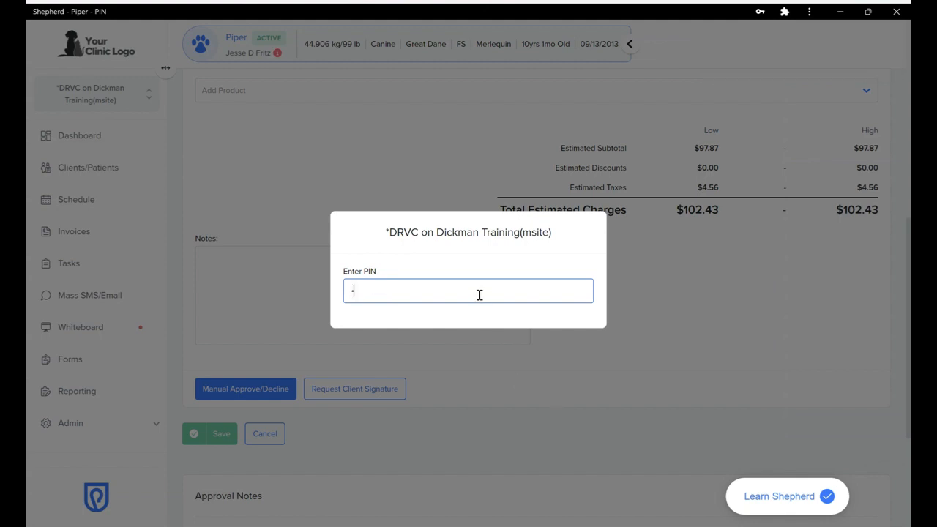
{"action": "type", "text": "5"}
{"action": "key", "text": "Return"}
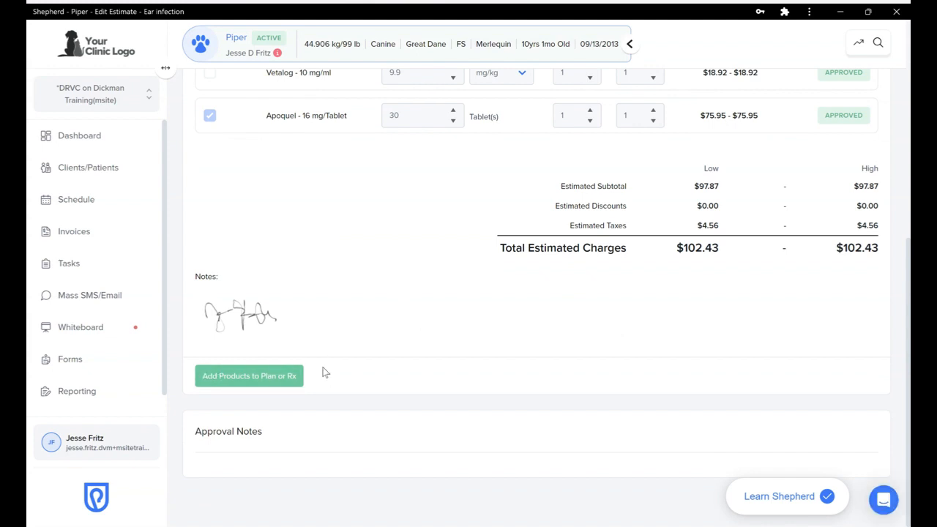
{"action": "left_click", "coordinate": [241, 379]}
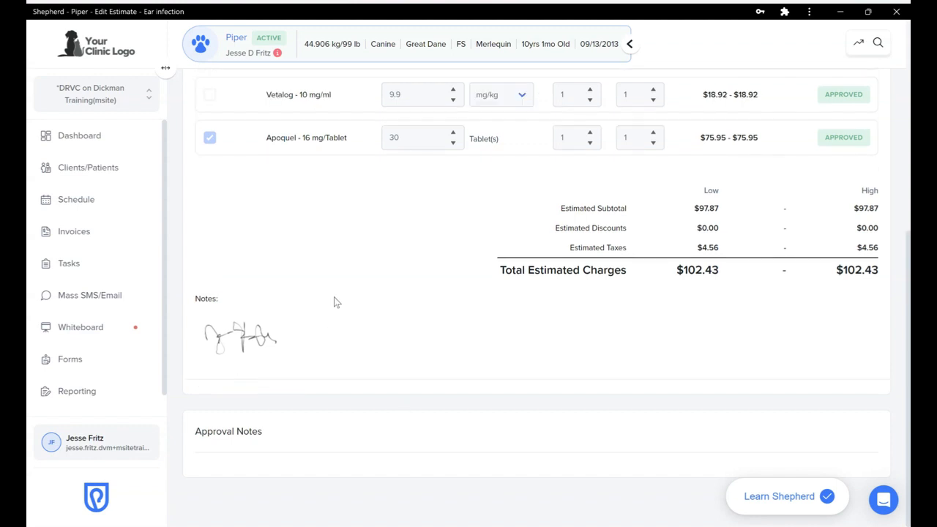
{"action": "scroll", "coordinate": [334, 296], "scroll_direction": "up", "scroll_amount": 5}
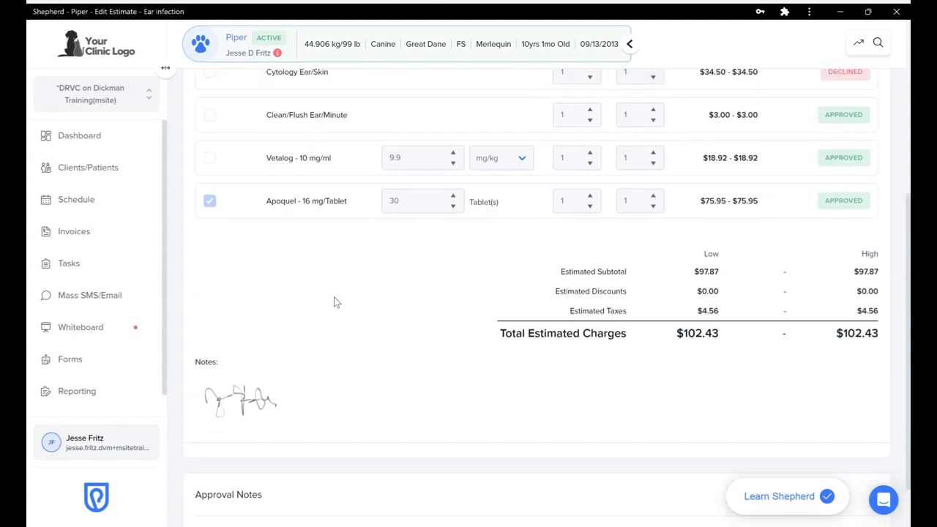
Review the P tab's ordered STAT treatments: Clean/Flush Ear/Minute and Vetalog 10 mg/ml at 9.9 mg/kg
{"action": "left_click", "coordinate": [362, 103]}
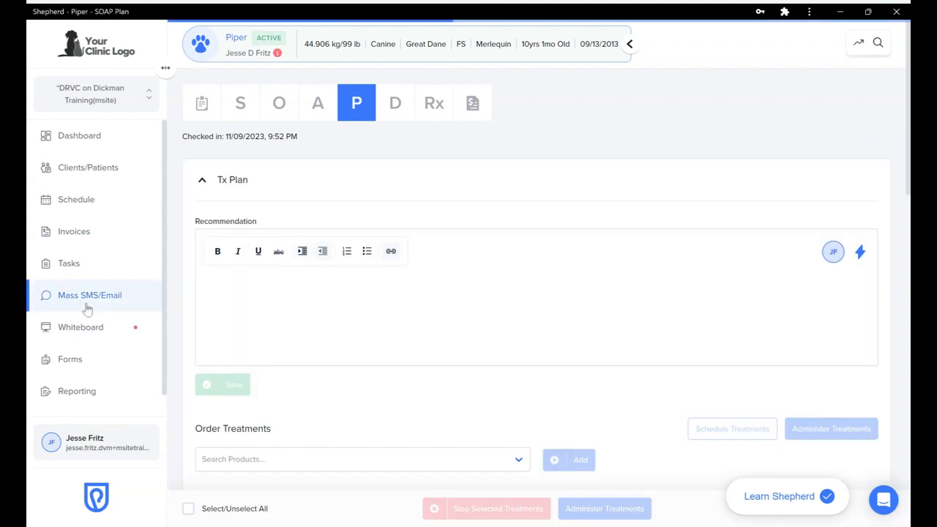
{"action": "scroll", "coordinate": [183, 382], "scroll_direction": "down", "scroll_amount": 3}
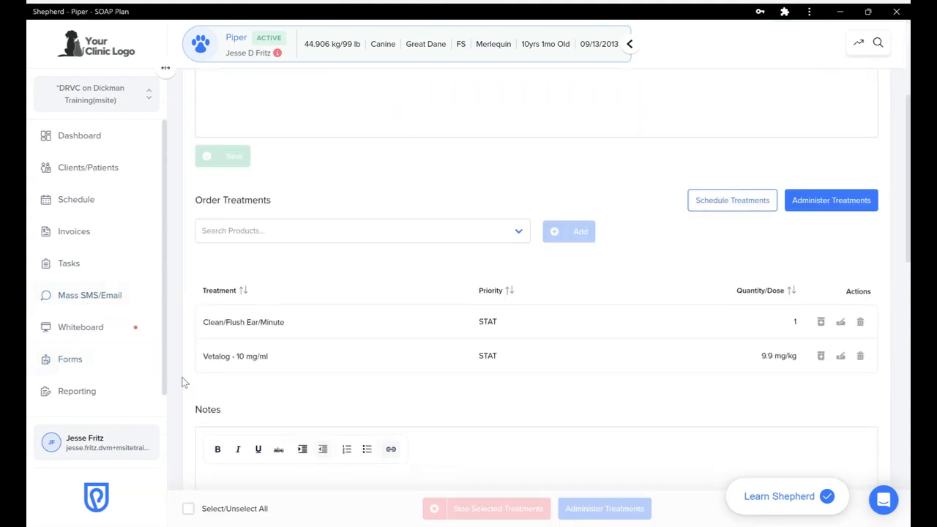
{"action": "scroll", "coordinate": [183, 382], "scroll_direction": "down", "scroll_amount": 1}
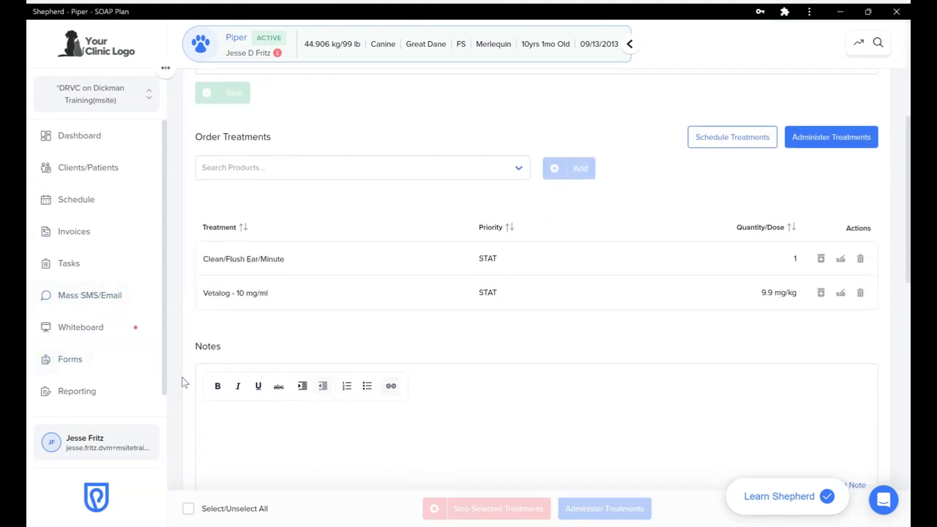
{"action": "scroll", "coordinate": [183, 382], "scroll_direction": "down", "scroll_amount": 2}
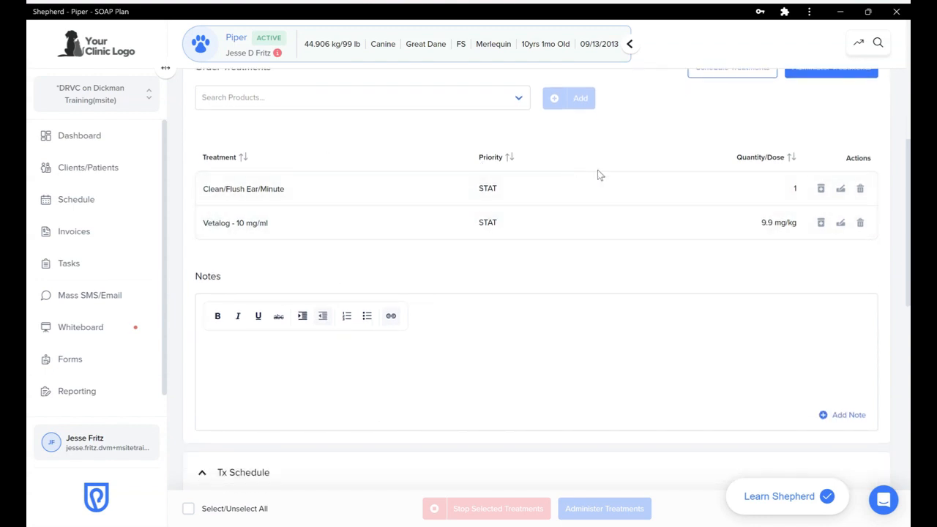
{"action": "scroll", "coordinate": [597, 169], "scroll_direction": "up", "scroll_amount": 5}
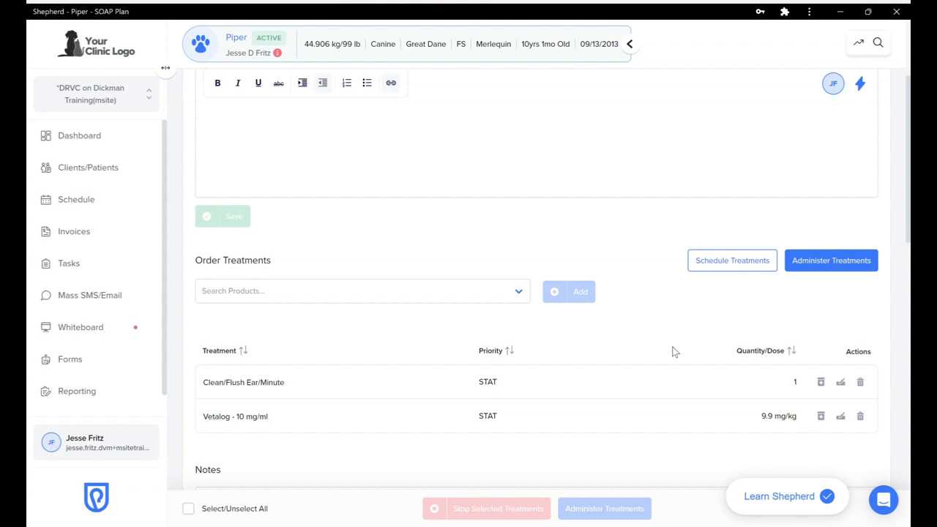
{"action": "scroll", "coordinate": [674, 352], "scroll_direction": "down", "scroll_amount": 3}
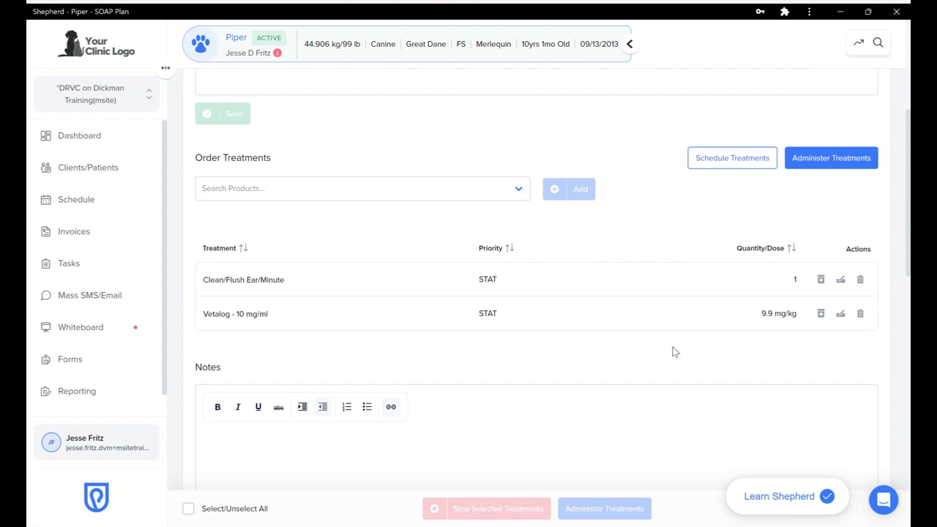
{"action": "scroll", "coordinate": [677, 335], "scroll_direction": "down", "scroll_amount": 1}
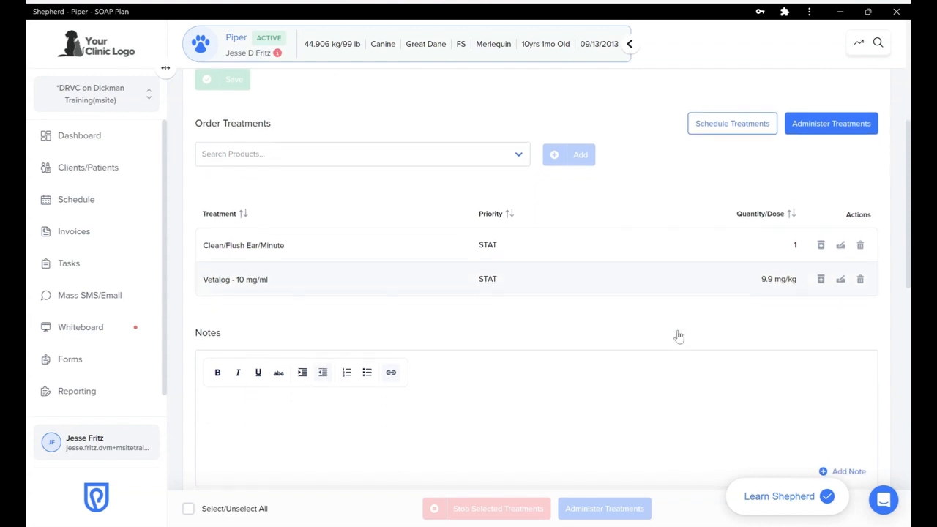
Schedule the treatments and administer the ear flush, STAT Vetalog and PRN Vetalog
{"action": "left_click", "coordinate": [725, 123]}
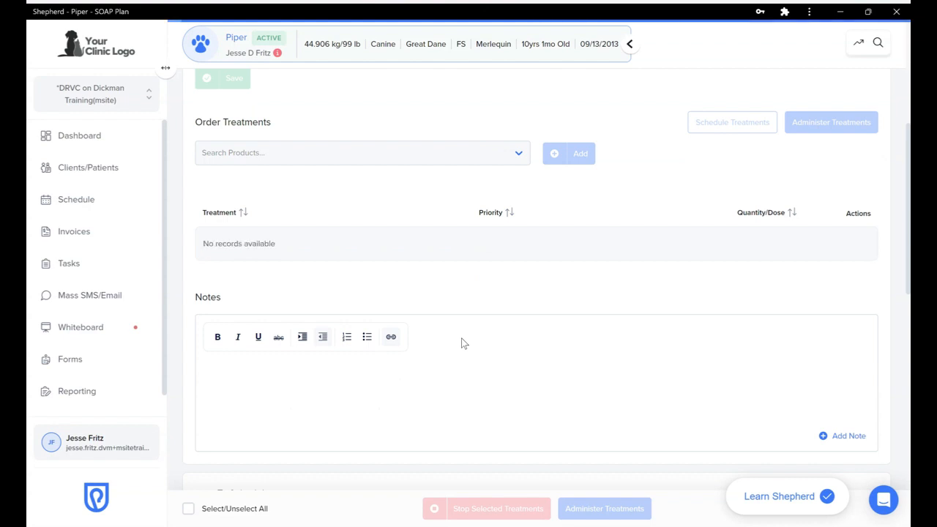
{"action": "scroll", "coordinate": [461, 344], "scroll_direction": "down", "scroll_amount": 5}
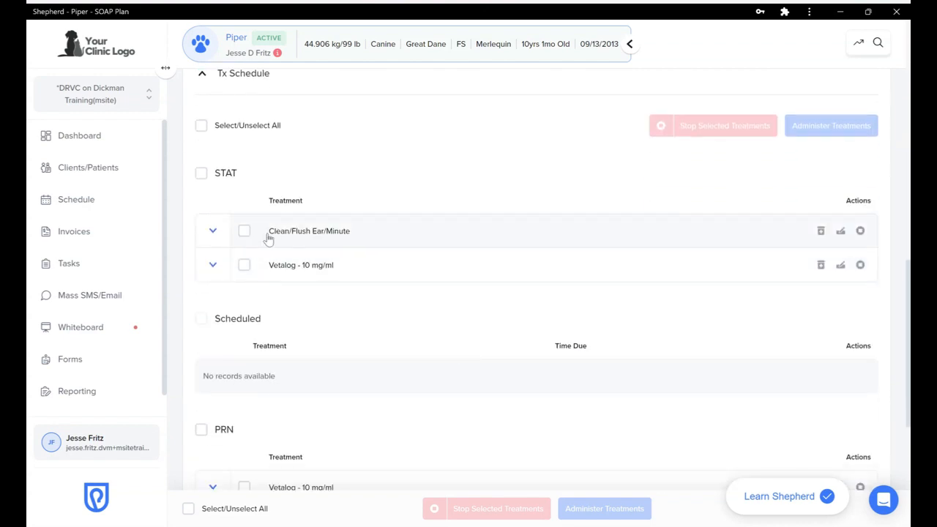
{"action": "left_click", "coordinate": [821, 231]}
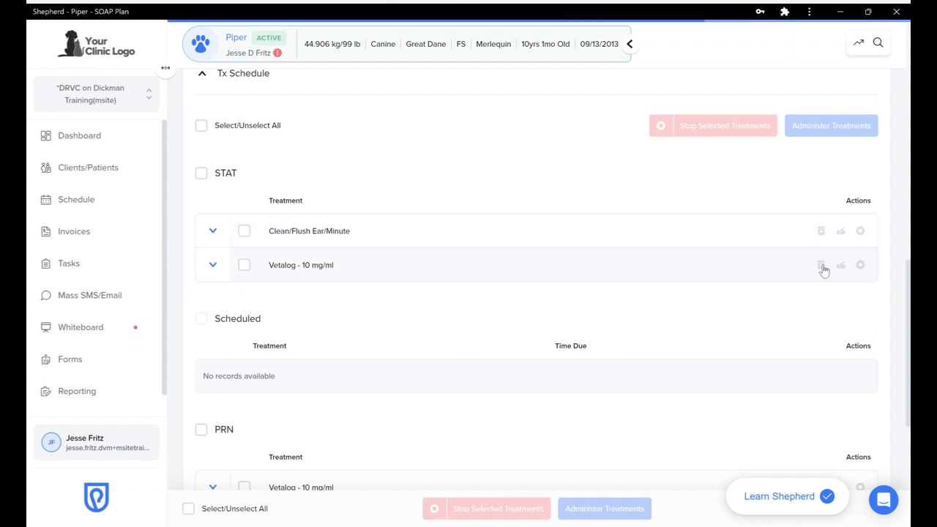
{"action": "left_click", "coordinate": [822, 233]}
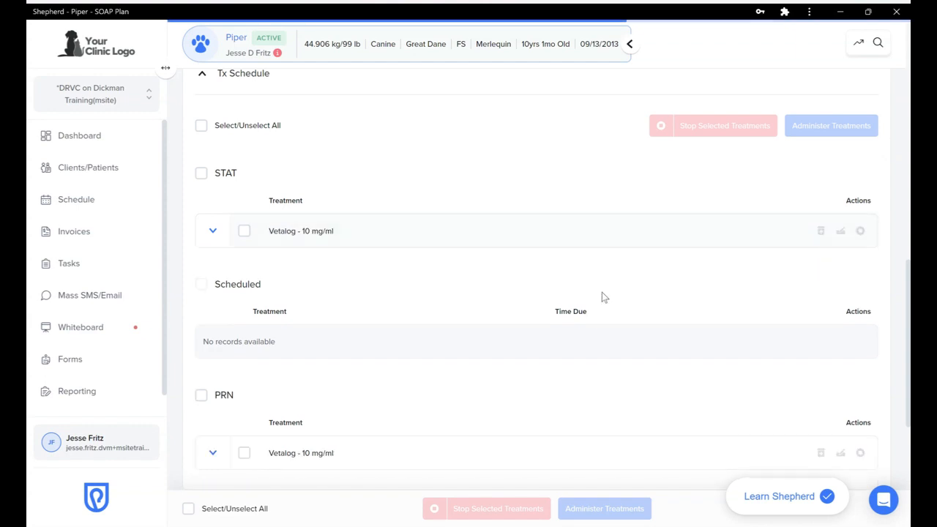
{"action": "scroll", "coordinate": [466, 297], "scroll_direction": "down", "scroll_amount": 3}
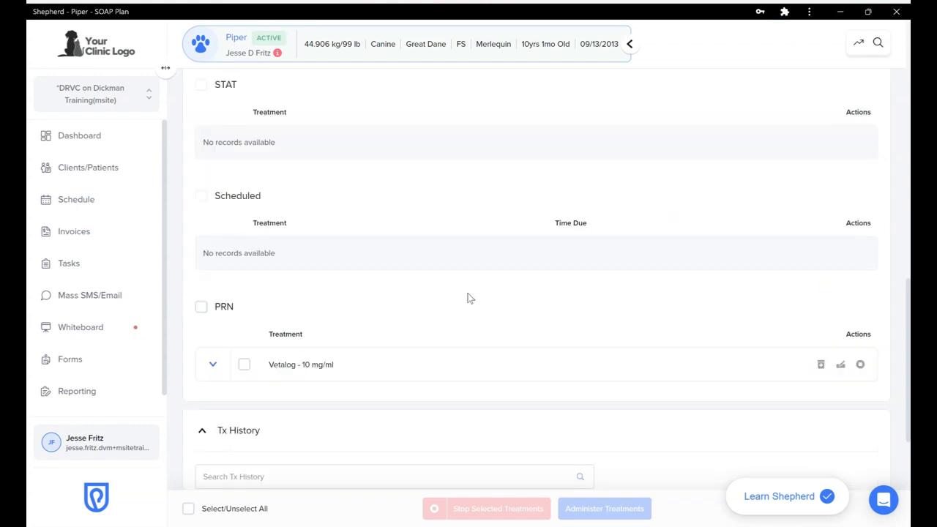
{"action": "left_click", "coordinate": [817, 236]}
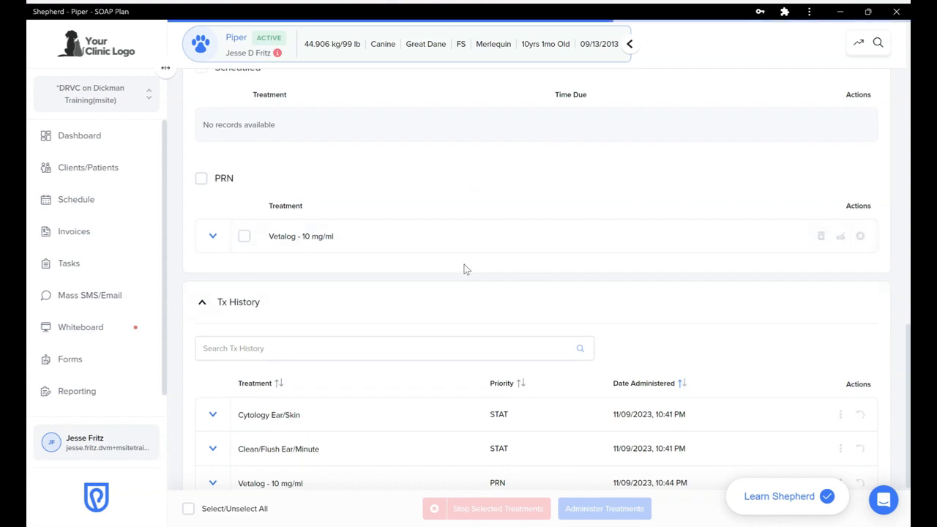
{"action": "scroll", "coordinate": [464, 264], "scroll_direction": "down", "scroll_amount": 2}
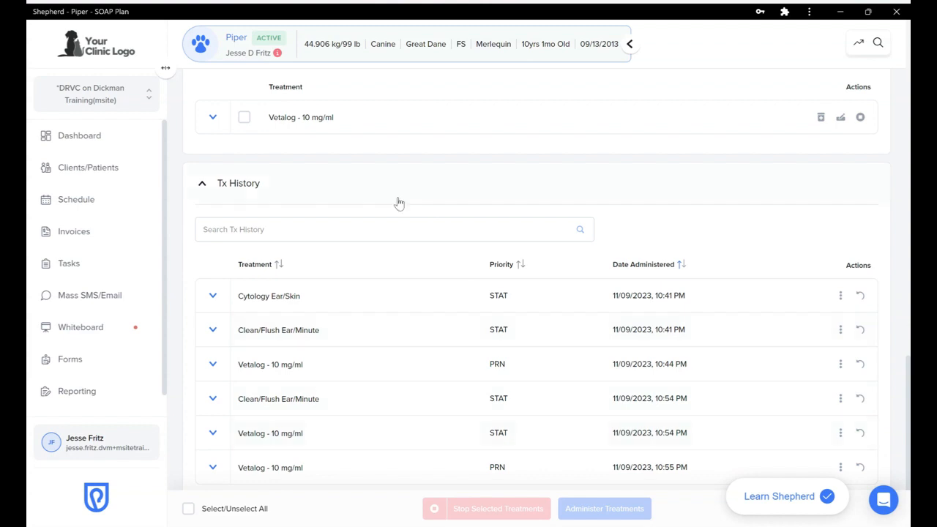
{"action": "scroll", "coordinate": [410, 195], "scroll_direction": "up", "scroll_amount": 1}
{"action": "scroll", "coordinate": [410, 195], "scroll_direction": "up", "scroll_amount": 10}
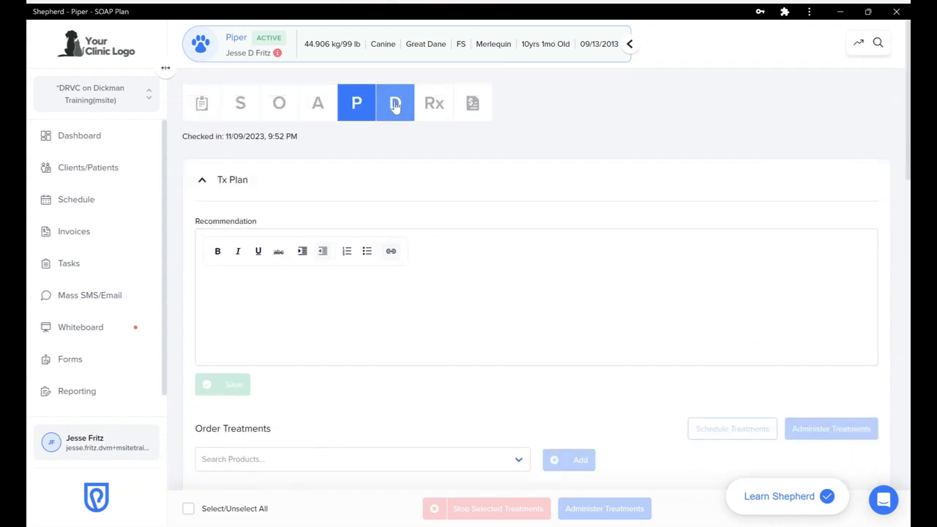
Review the pending Apoquel 16 mg/Tablet prescription for 30 tablets on the Rx tab without saving changes
{"action": "left_click", "coordinate": [424, 106]}
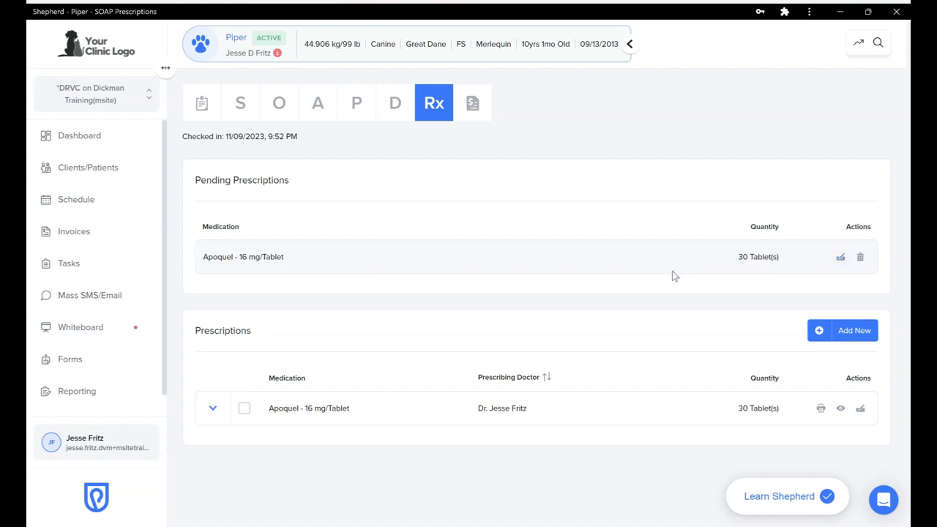
{"action": "left_click", "coordinate": [841, 257]}
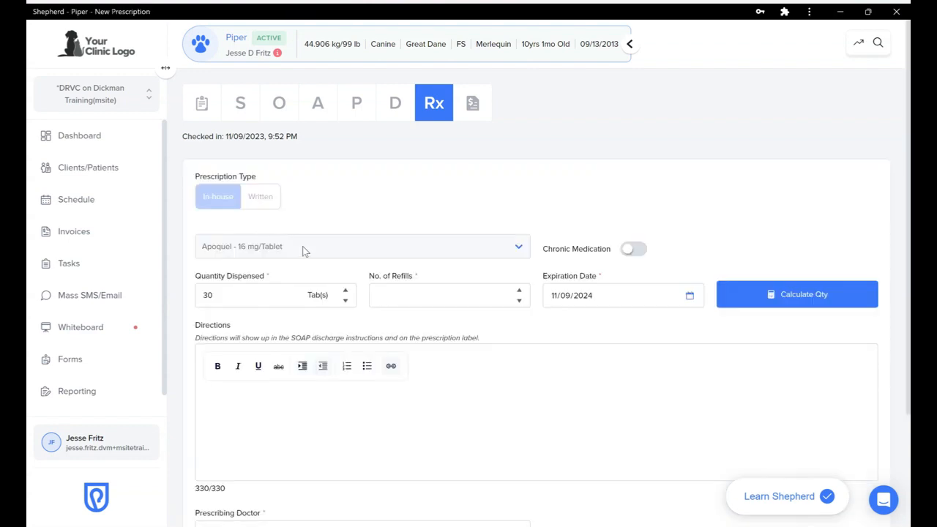
{"action": "scroll", "coordinate": [555, 333], "scroll_direction": "down", "scroll_amount": 2}
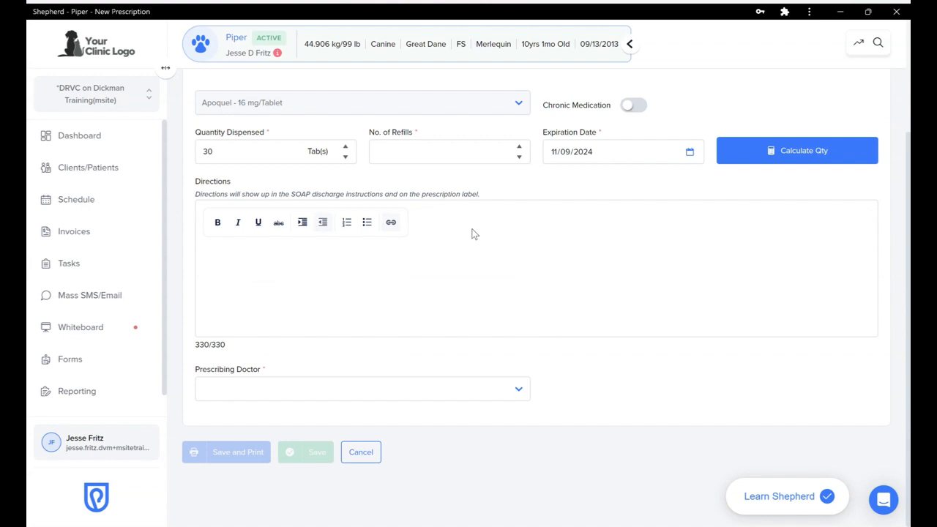
{"action": "scroll", "coordinate": [472, 234], "scroll_direction": "up", "scroll_amount": 1}
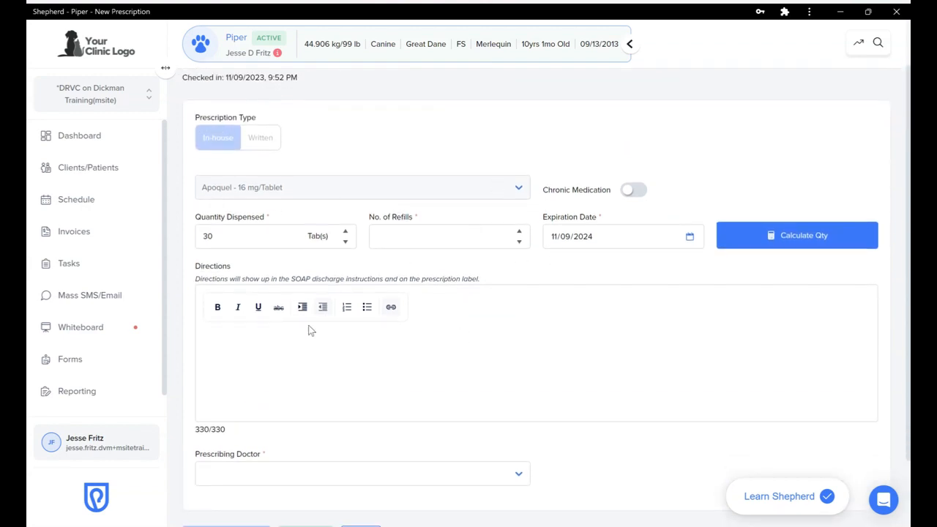
{"action": "scroll", "coordinate": [450, 322], "scroll_direction": "down", "scroll_amount": 1}
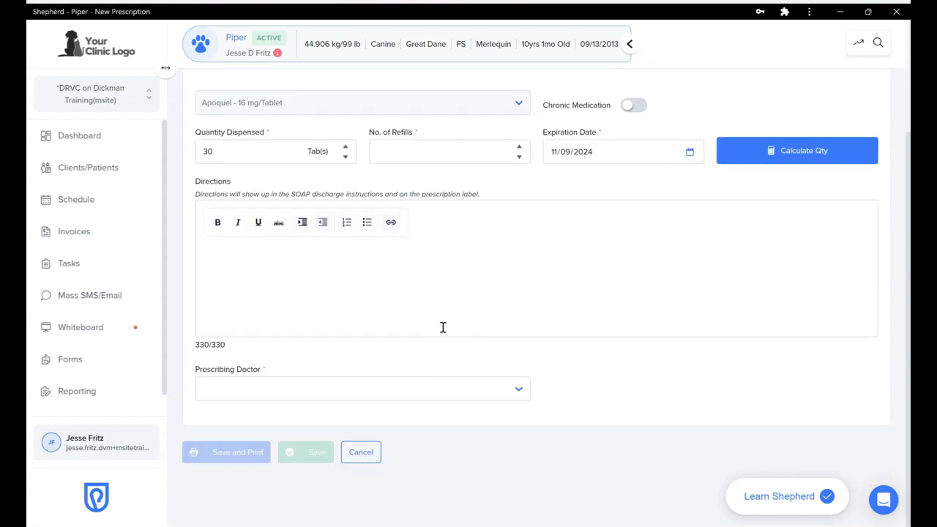
{"action": "left_click", "coordinate": [362, 454]}
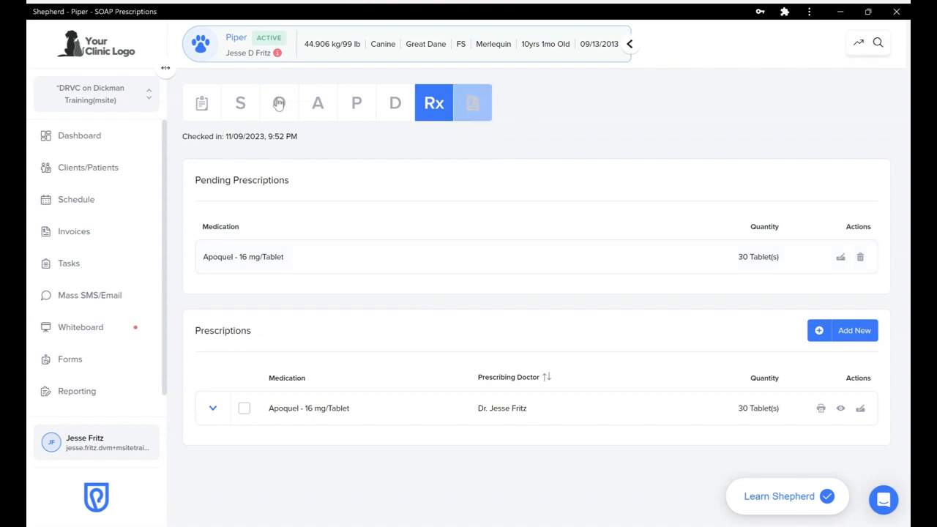
Look over Piper's SOAP summary, which now lists the estimate
{"action": "left_click", "coordinate": [199, 100]}
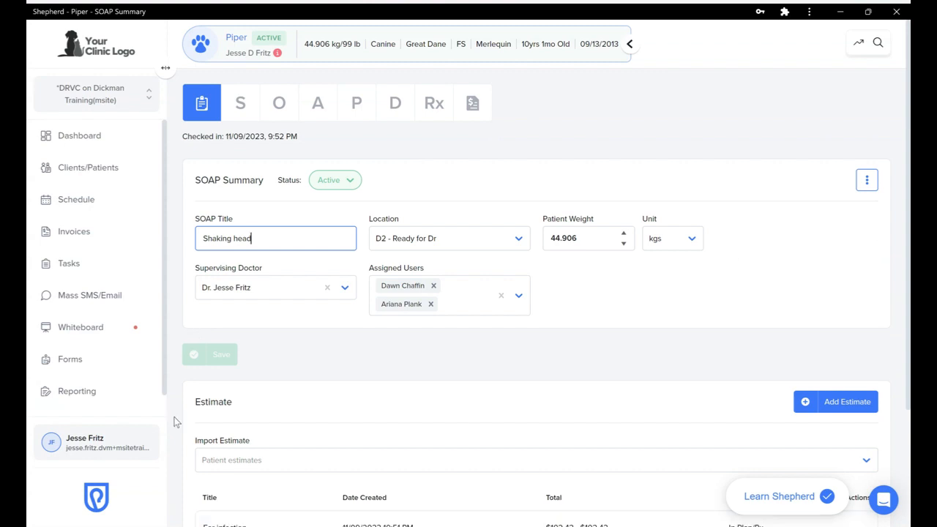
{"action": "scroll", "coordinate": [176, 422], "scroll_direction": "down", "scroll_amount": 2}
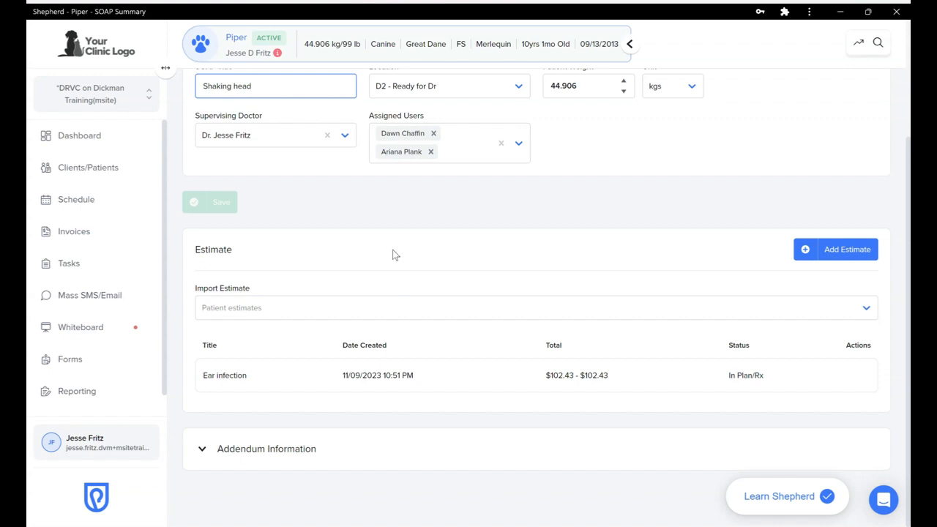
{"action": "scroll", "coordinate": [392, 254], "scroll_direction": "up", "scroll_amount": 2}
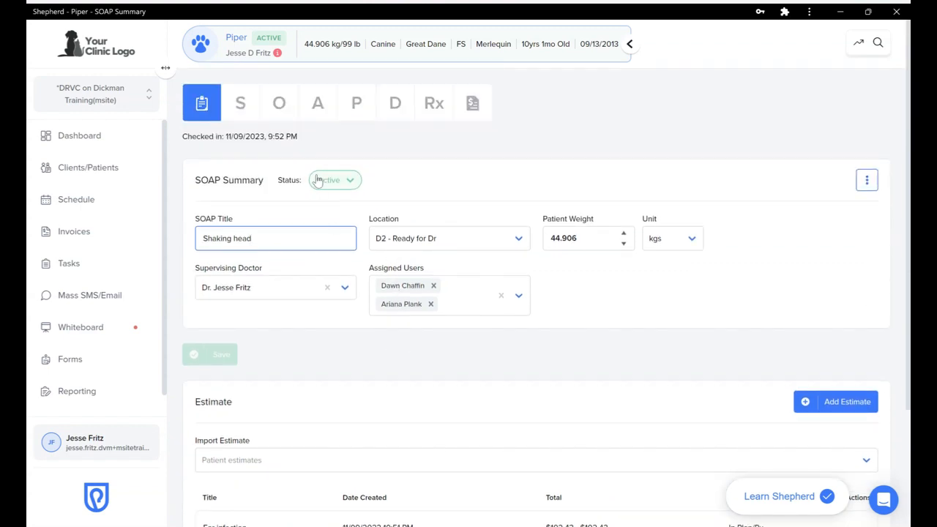
Reopen Piper's visit from the Dashboard and show the Active, In Review, Lab Pending, Locked status options
{"action": "left_click", "coordinate": [103, 137]}
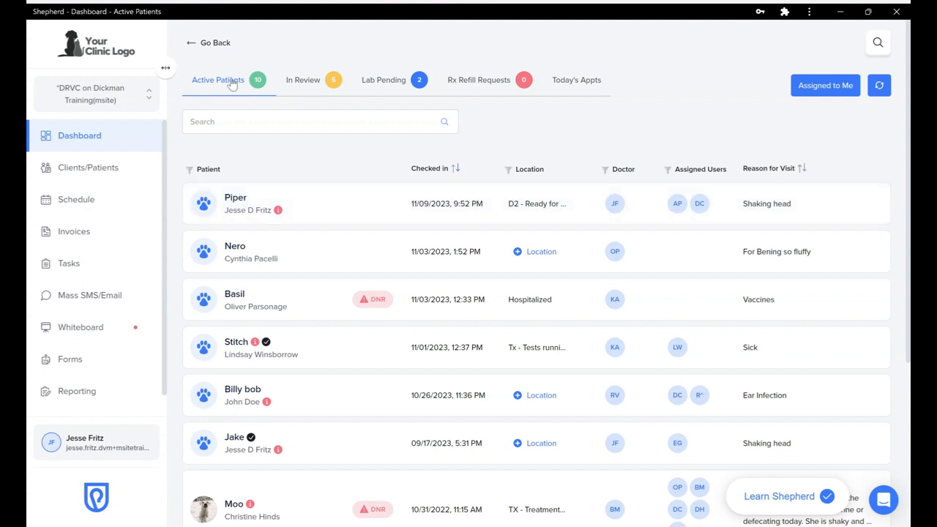
{"action": "left_click", "coordinate": [331, 205]}
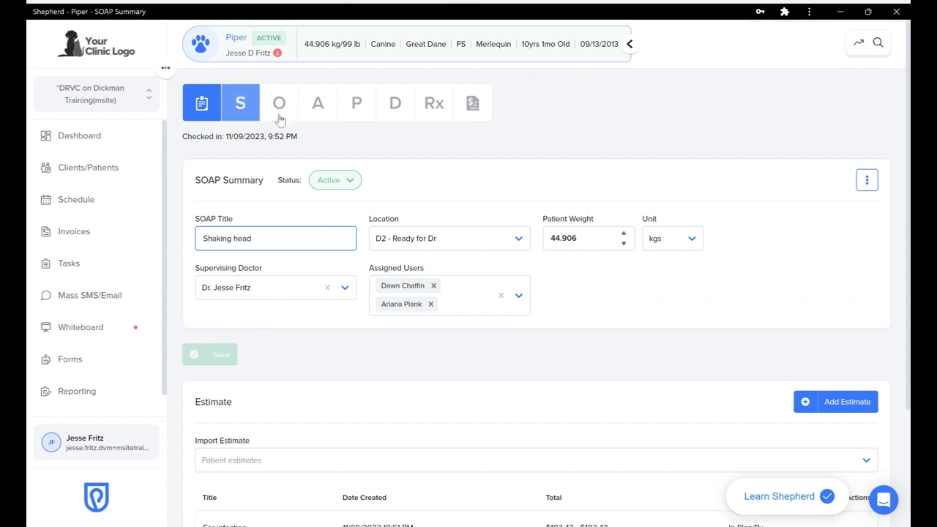
{"action": "left_click", "coordinate": [336, 183]}
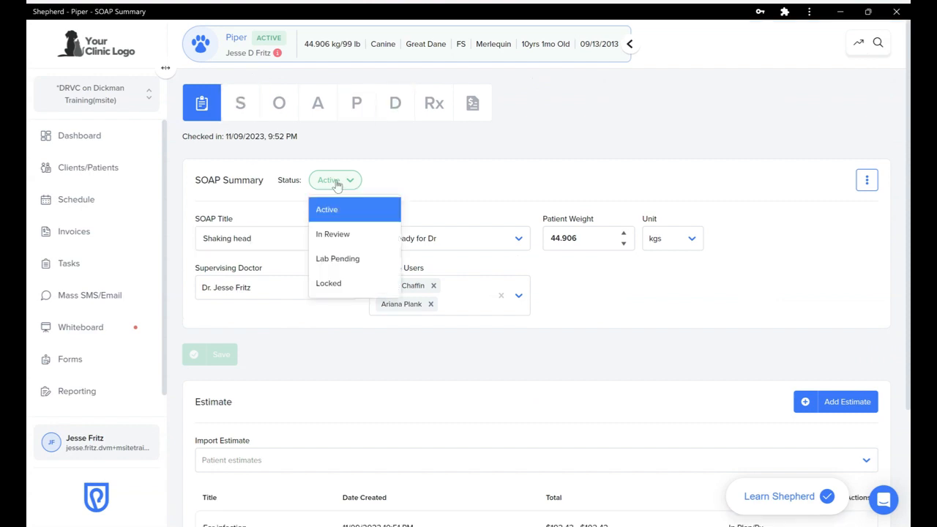
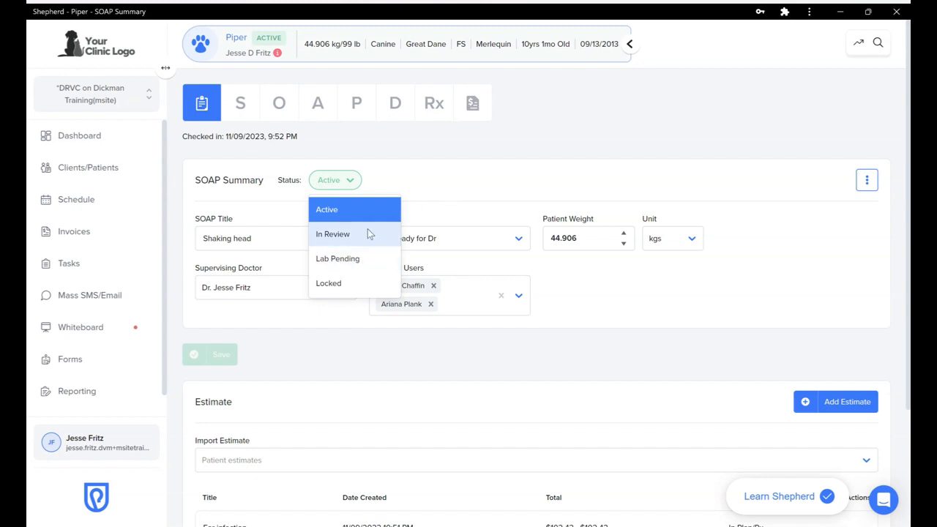
Set Piper's SOAP status to In Review and return to the Dashboard
{"action": "left_click", "coordinate": [329, 236]}
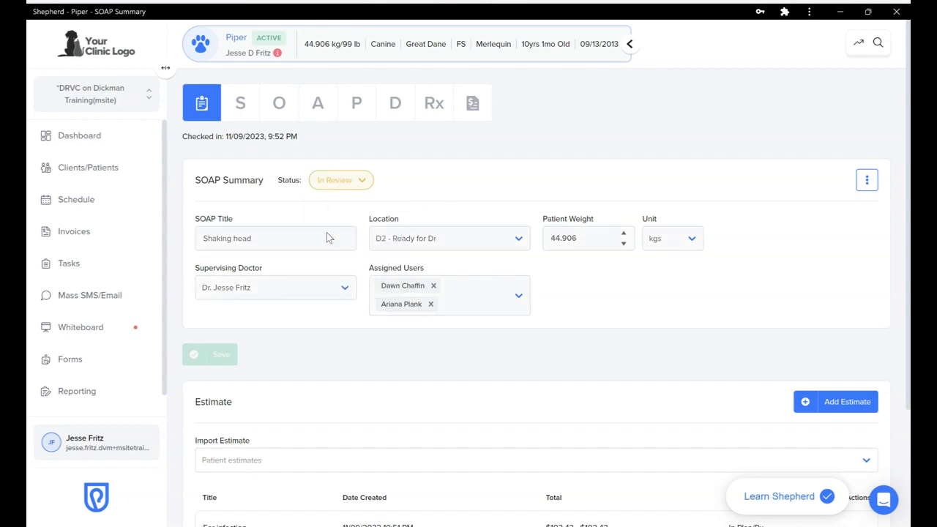
{"action": "left_click", "coordinate": [87, 144]}
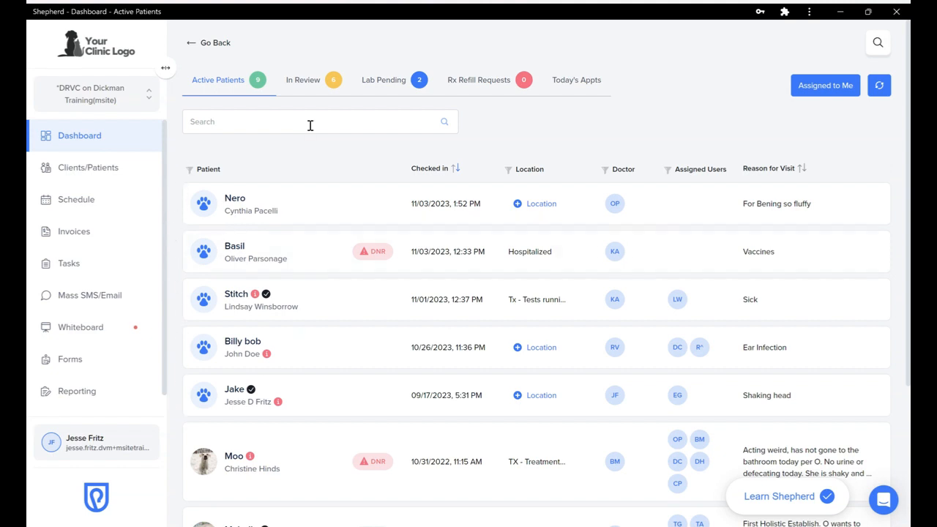
Browse the In Review, Lab Pending and Rx Refill Requests queues, ending back on In Review
{"action": "left_click", "coordinate": [310, 85]}
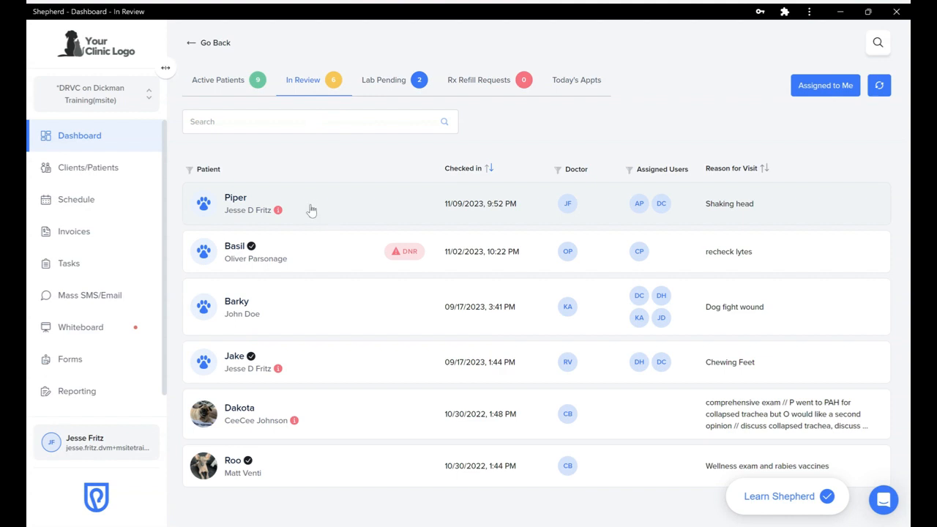
{"action": "left_click", "coordinate": [383, 81]}
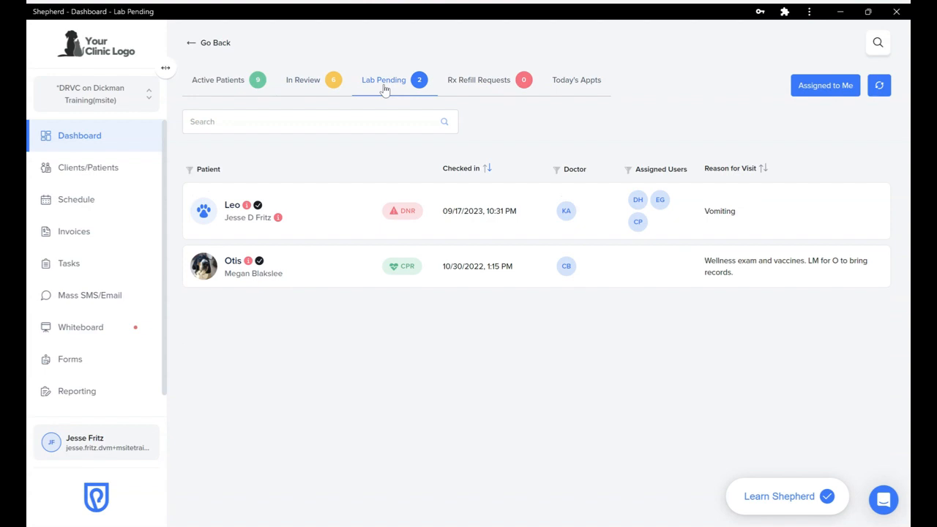
{"action": "left_click", "coordinate": [472, 88]}
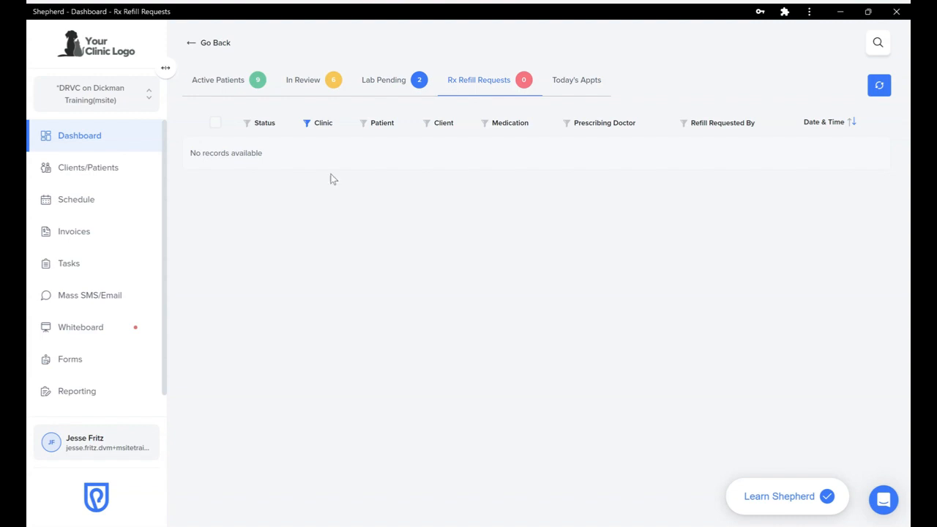
{"action": "left_click", "coordinate": [289, 84]}
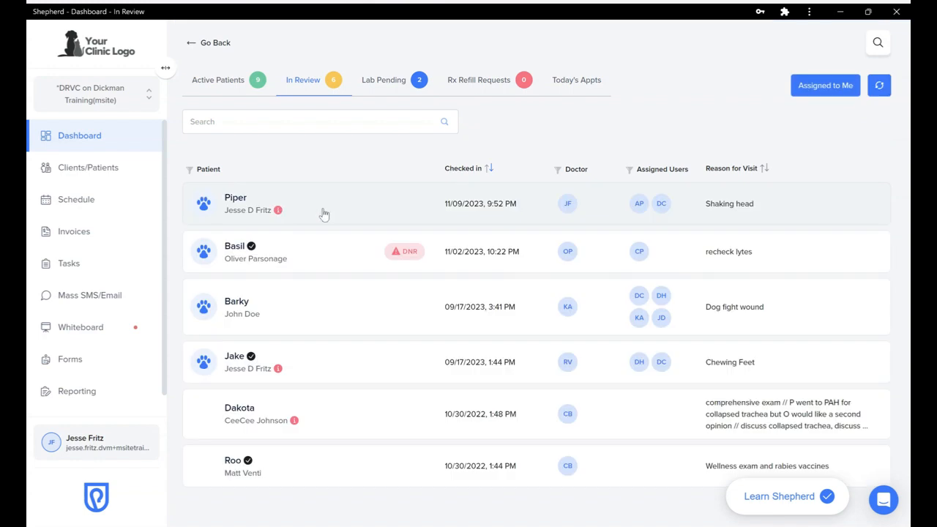
Open Piper's visit and change its SOAP status to Locked, confirming the lock
{"action": "left_click", "coordinate": [322, 208]}
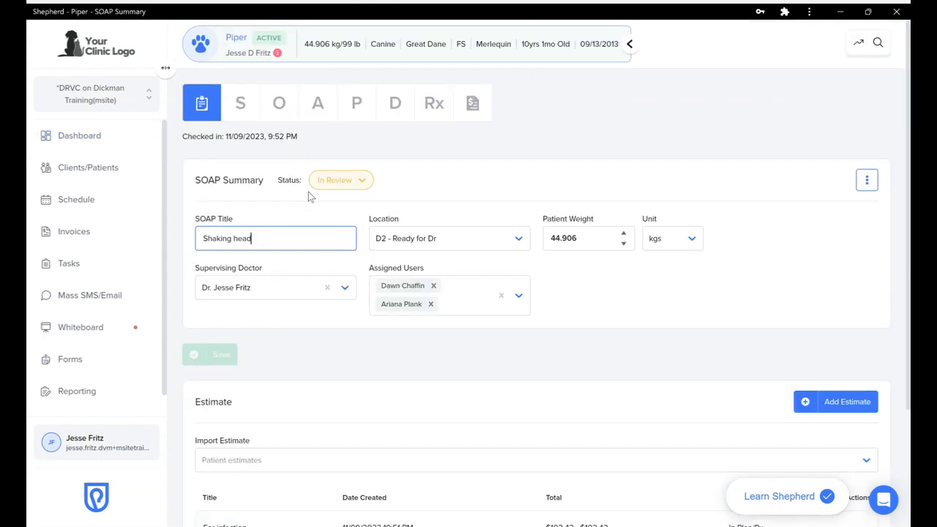
{"action": "left_click", "coordinate": [355, 182]}
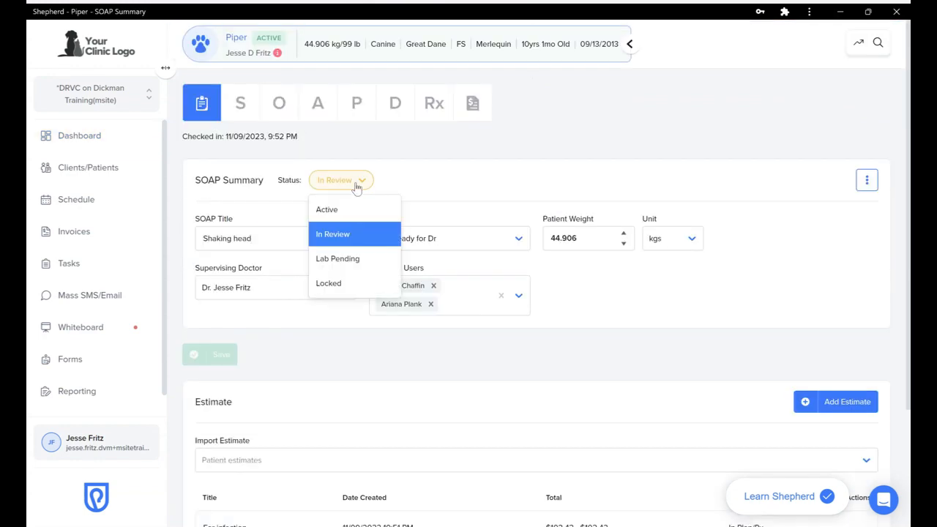
{"action": "left_click", "coordinate": [333, 282]}
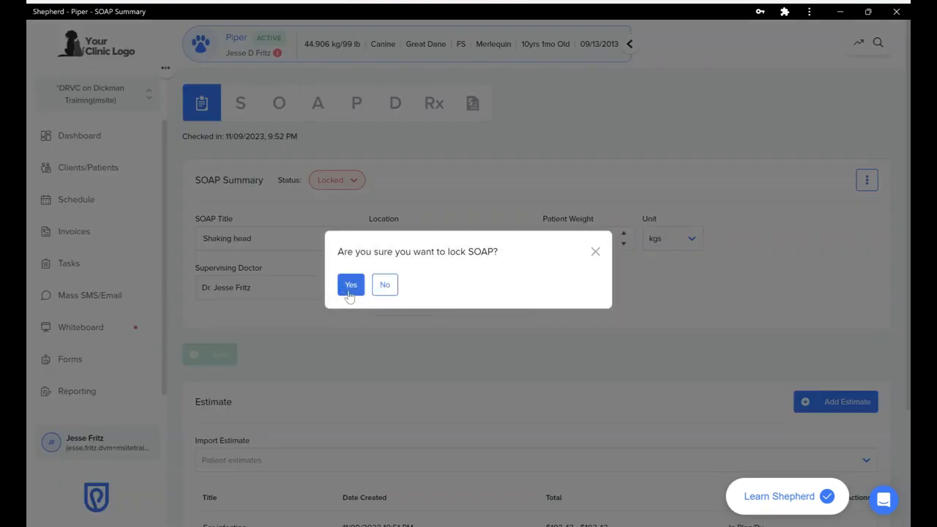
{"action": "left_click", "coordinate": [350, 285]}
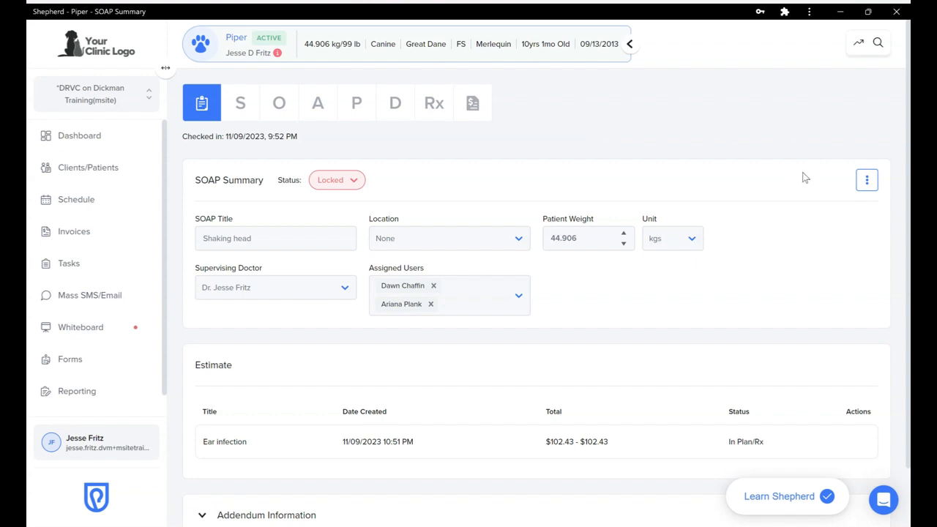
Check the SOAP actions list, switch the status to Active, then lock it again with confirmation
{"action": "left_click", "coordinate": [868, 180]}
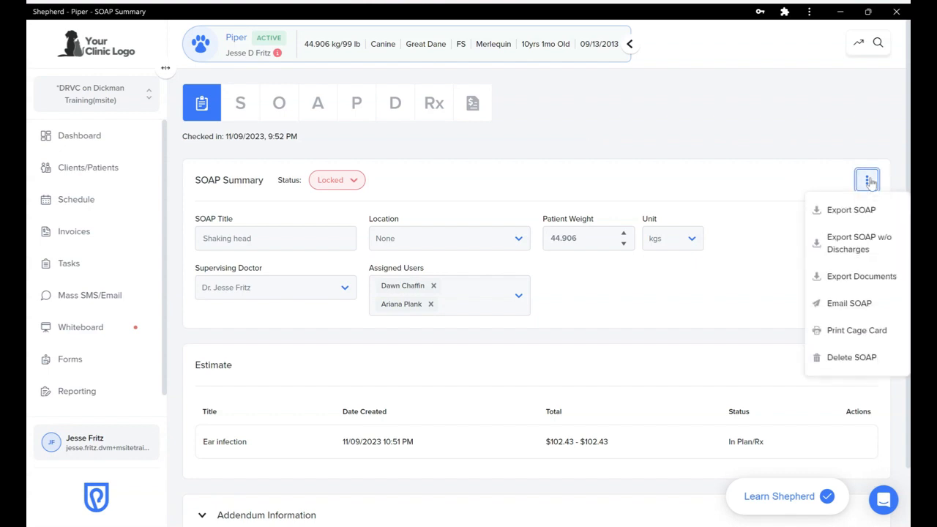
{"action": "left_click", "coordinate": [868, 181]}
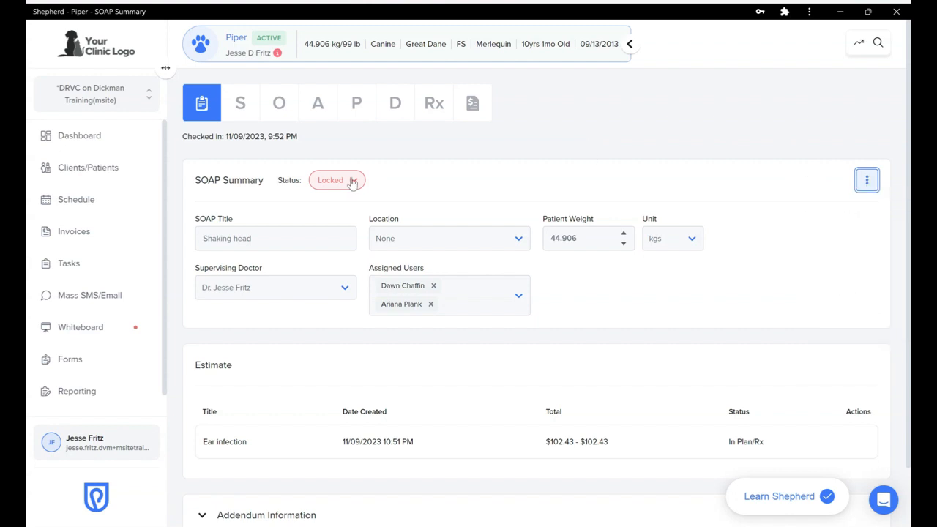
{"action": "left_click", "coordinate": [352, 181]}
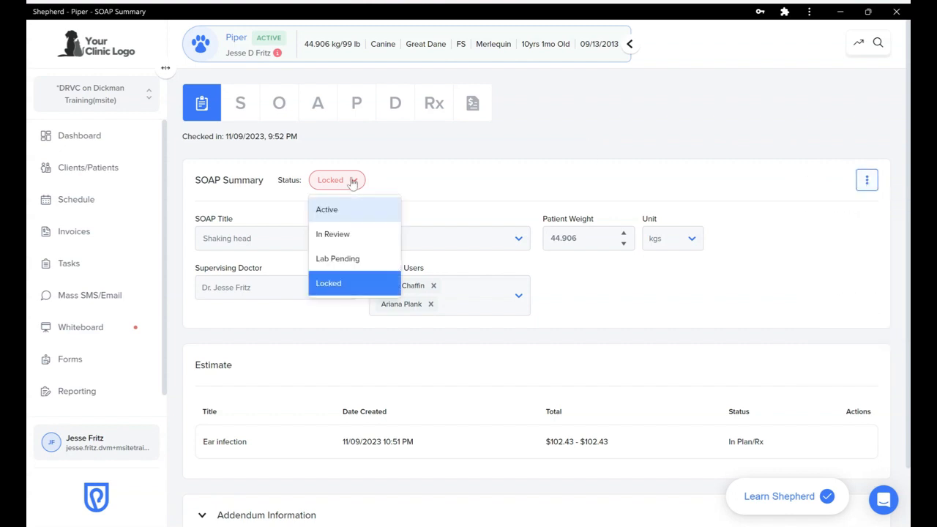
{"action": "left_click", "coordinate": [333, 212]}
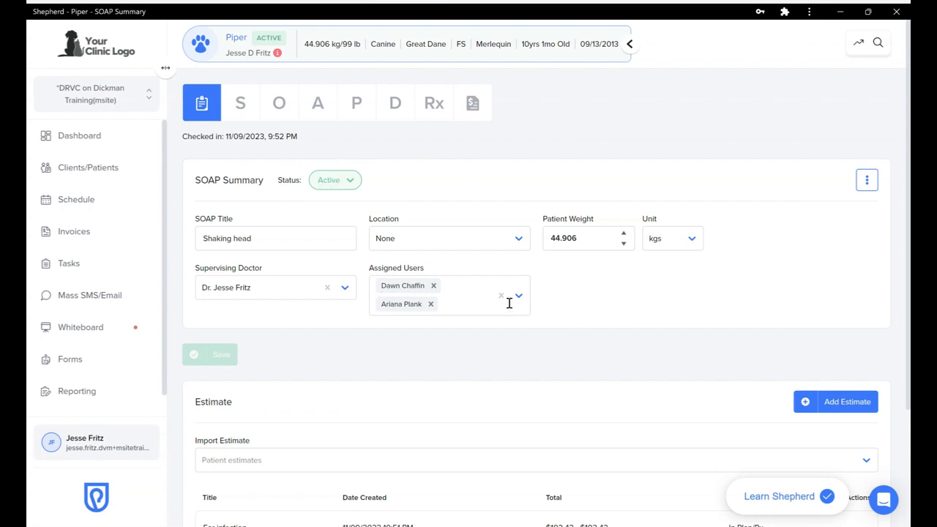
{"action": "left_click", "coordinate": [322, 184]}
{"action": "left_click", "coordinate": [326, 283]}
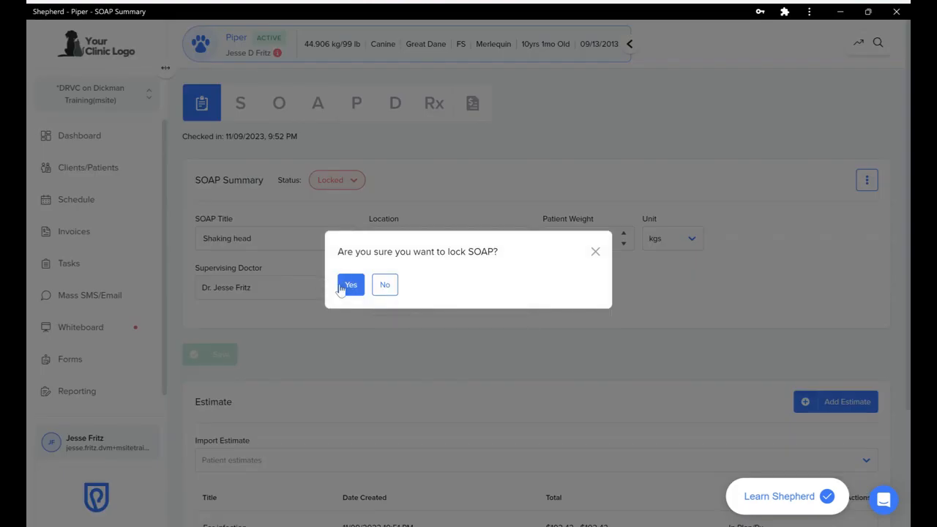
{"action": "left_click", "coordinate": [347, 287]}
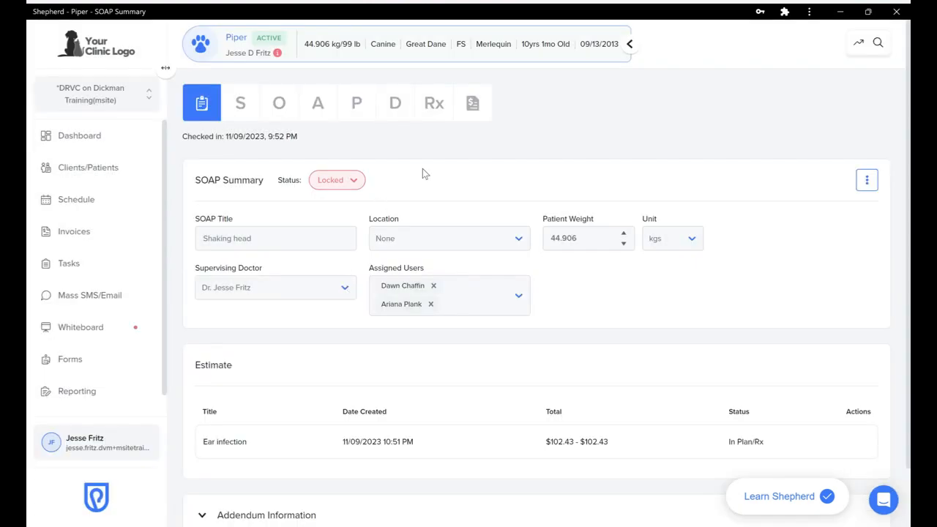
{"action": "left_click", "coordinate": [857, 44]}
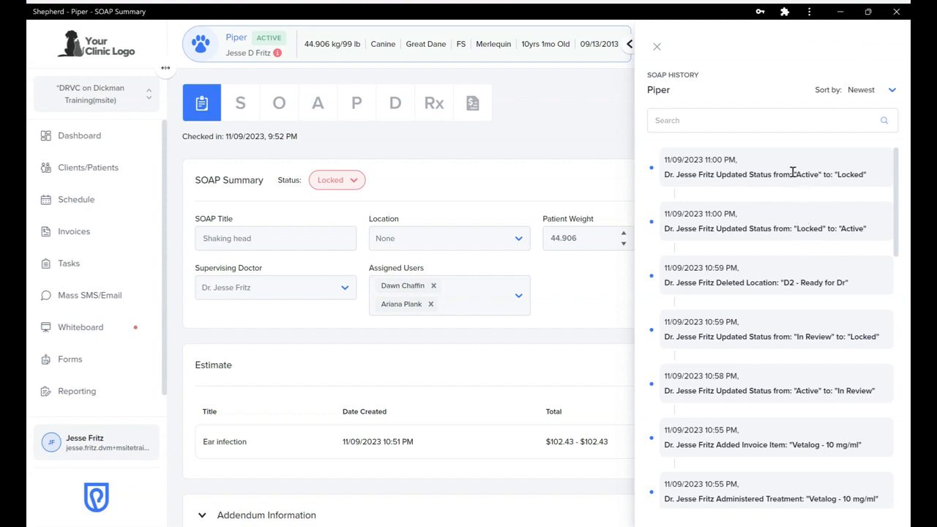
{"action": "left_click", "coordinate": [658, 48]}
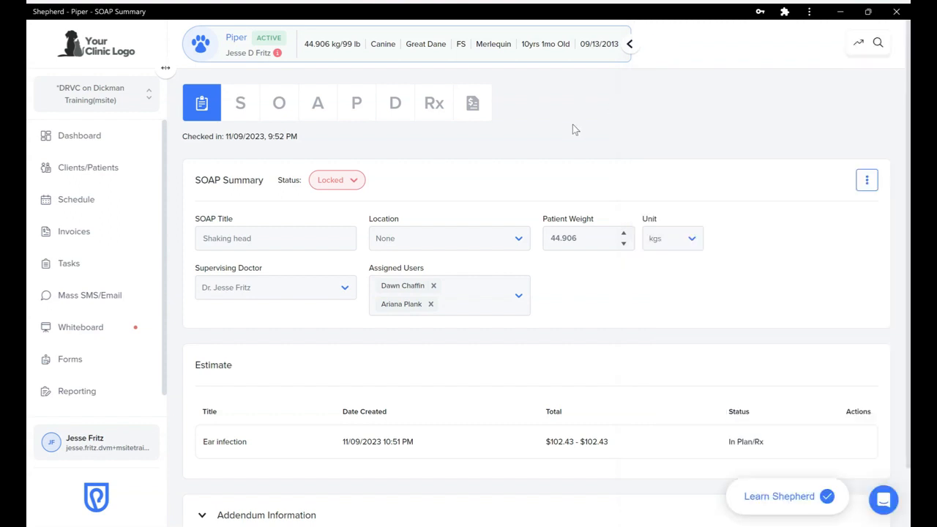